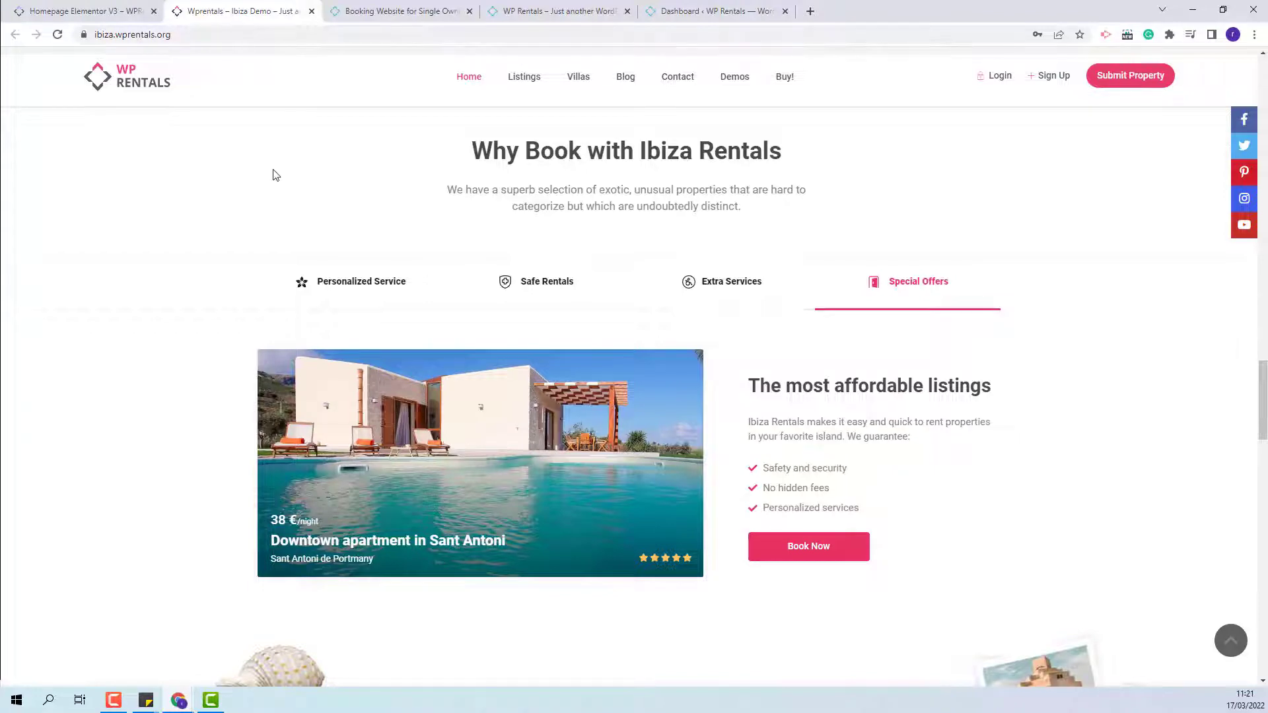
# - View the Safe Rentals, Extra Services and Special Offers tabs in the Ibiza demo's "Why Book with Ibiza Rentals" section
pyautogui.click(576, 283)
pyautogui.click(687, 287)
pyautogui.click(891, 289)
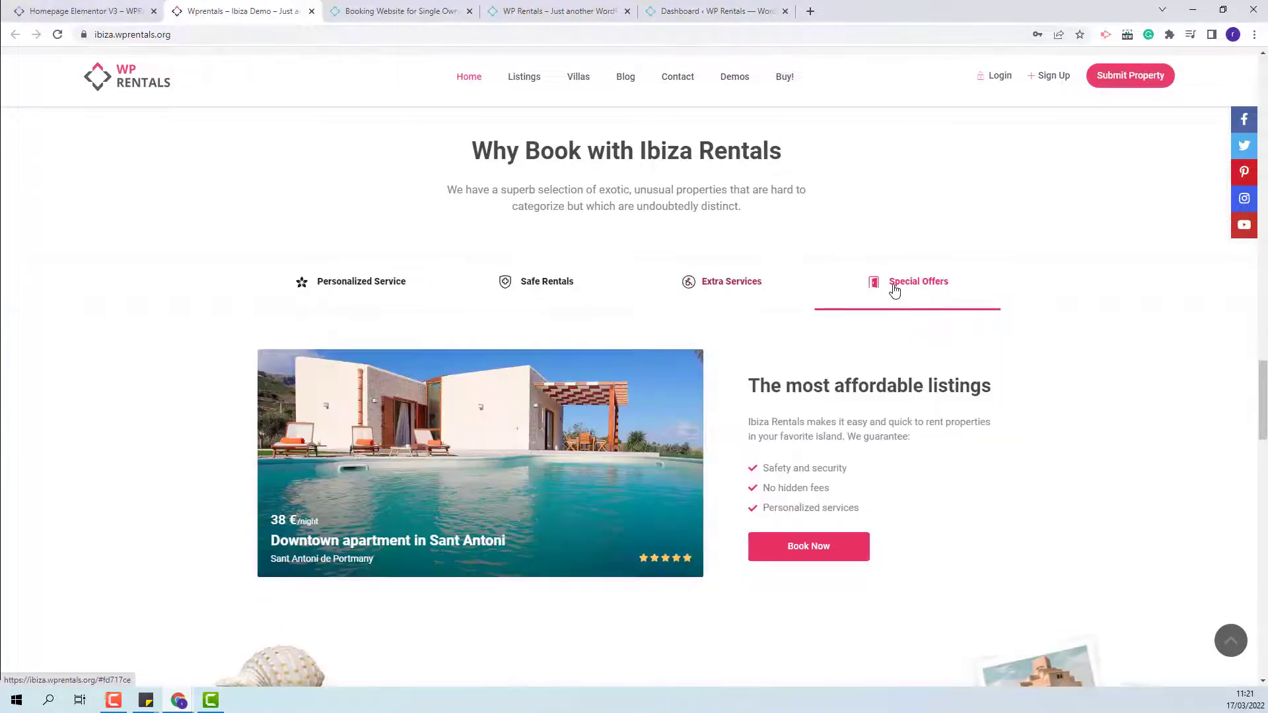
# - On the solo.wprentals.org demo page, view the contents of the Bedroom 1, 2, 3 and 4 tabs
pyautogui.click(354, 10)
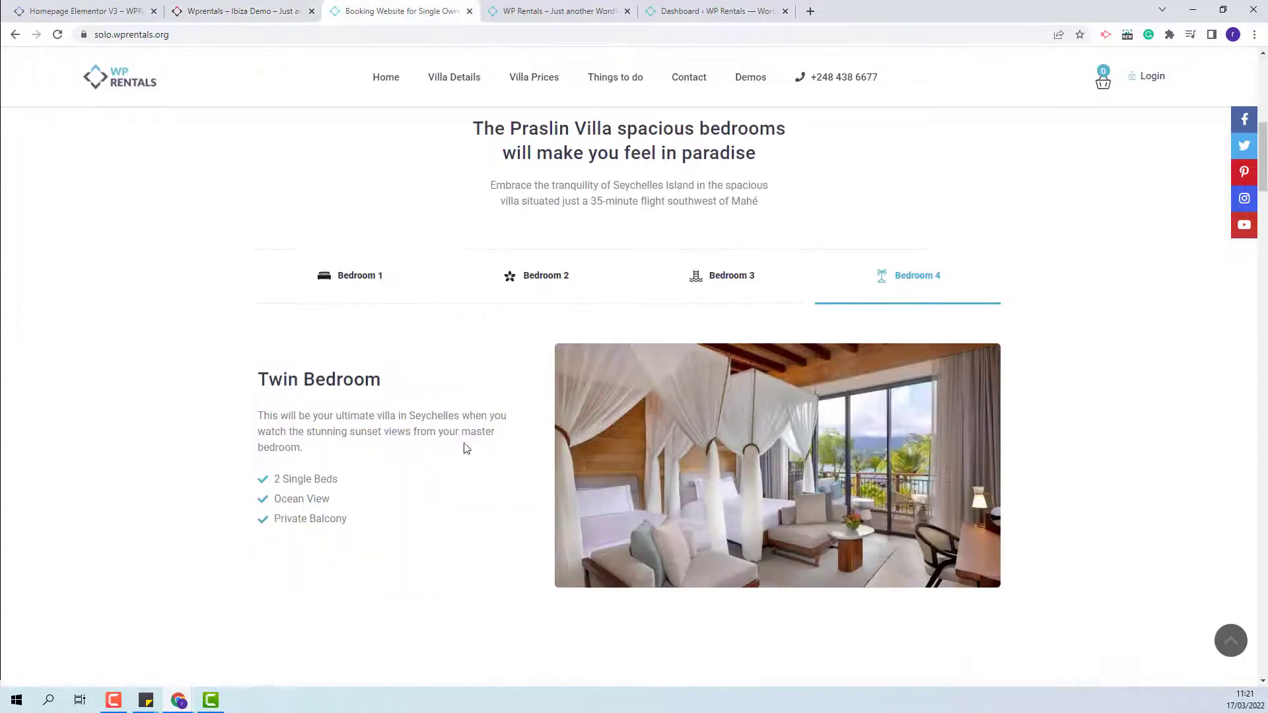
pyautogui.click(347, 281)
pyautogui.click(552, 277)
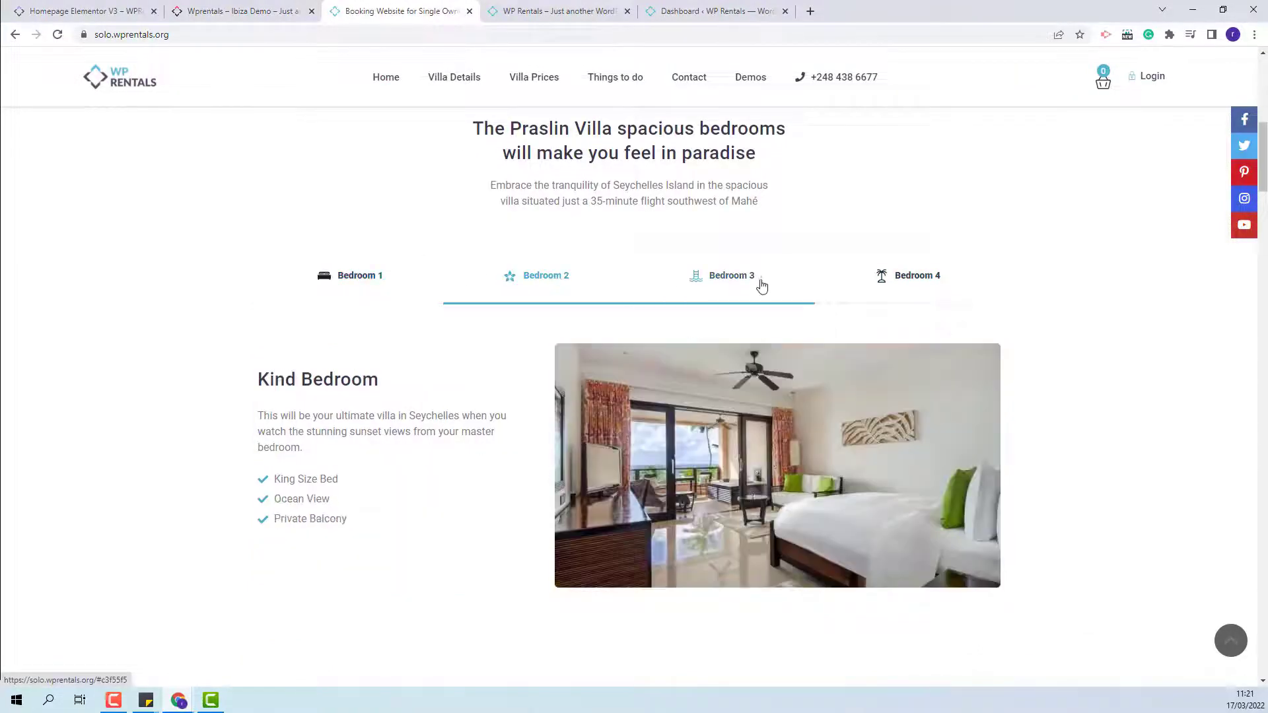
pyautogui.click(761, 284)
pyautogui.click(906, 287)
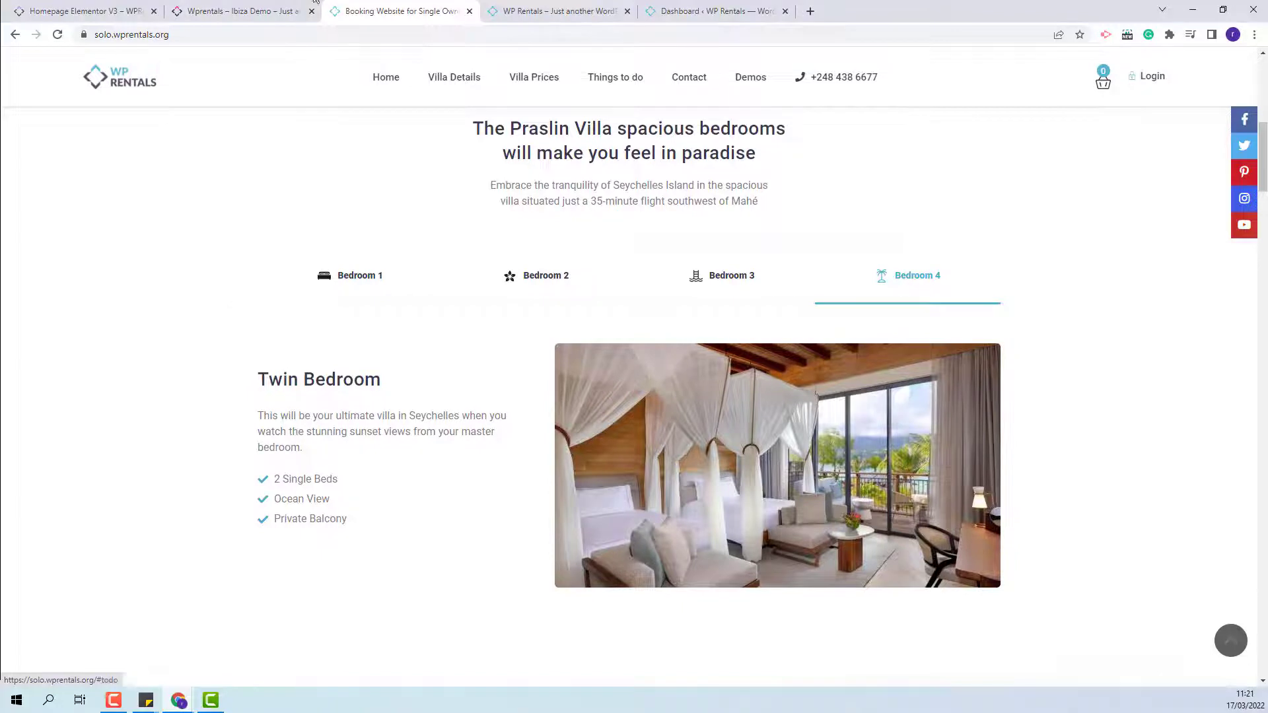
# - Open the rentals.wpestate.info homepage for editing with Elementor and bring up the editor
pyautogui.click(560, 12)
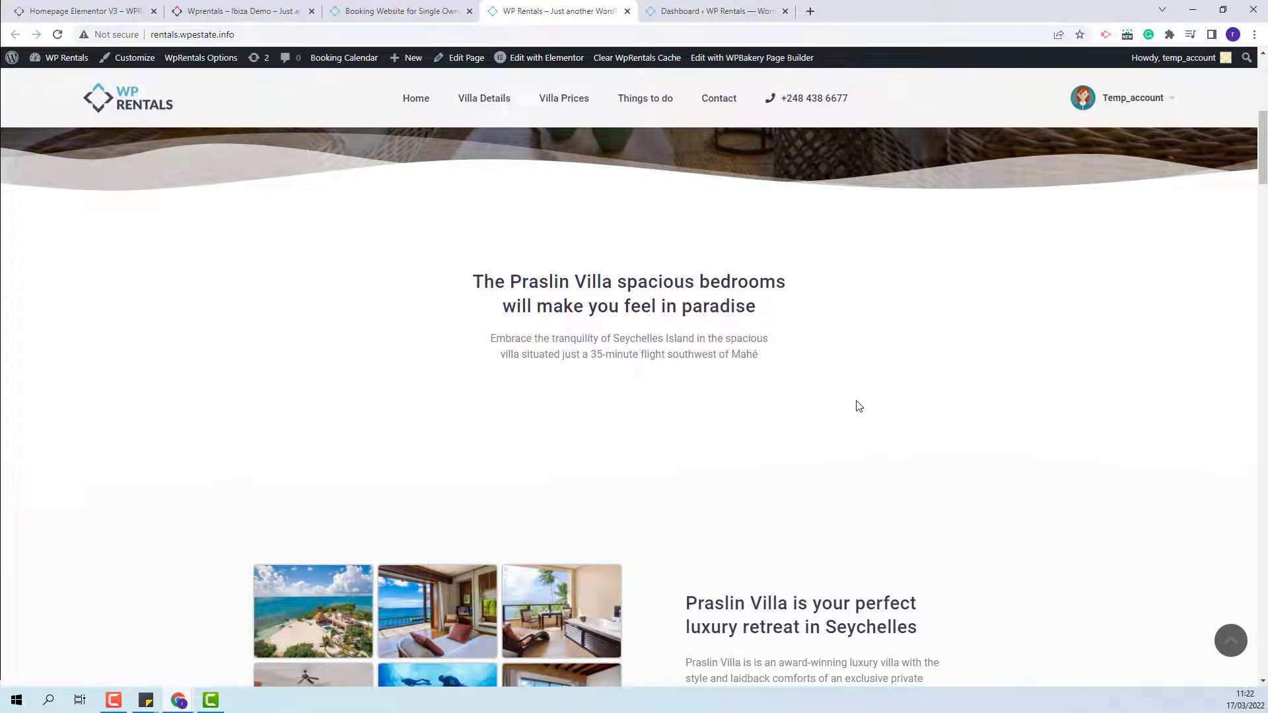
pyautogui.rightClick(534, 62)
pyautogui.click(562, 71)
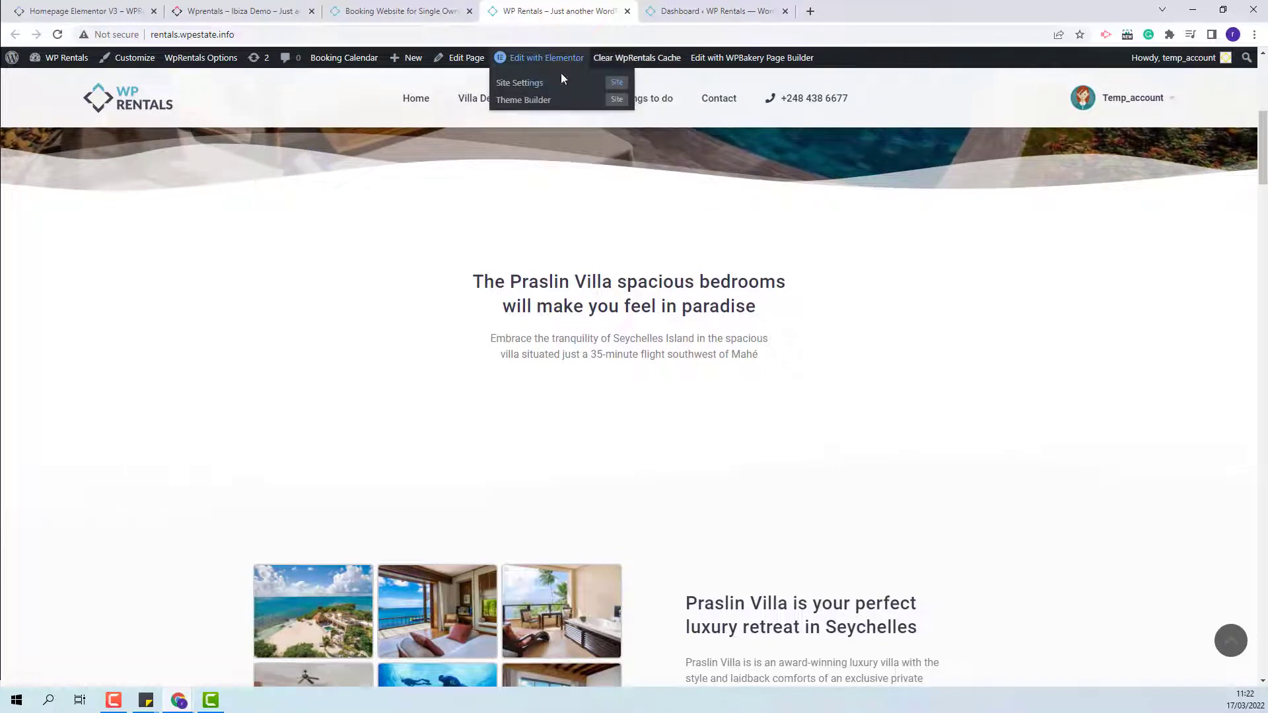
pyautogui.click(707, 12)
# - Search the widgets for "tabs" and place a WpRentals Tabs widget below the "Praslin Villa spacious bedrooms" heading
pyautogui.click(103, 113)
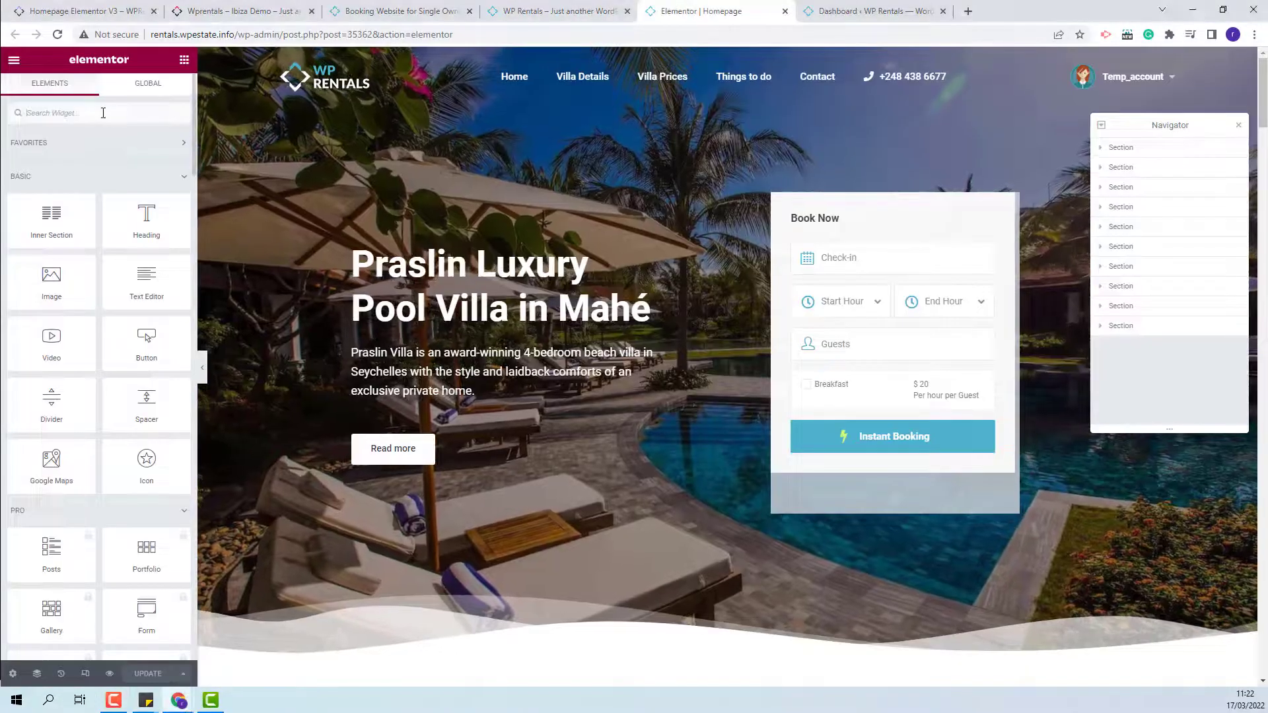
pyautogui.write('rebs')
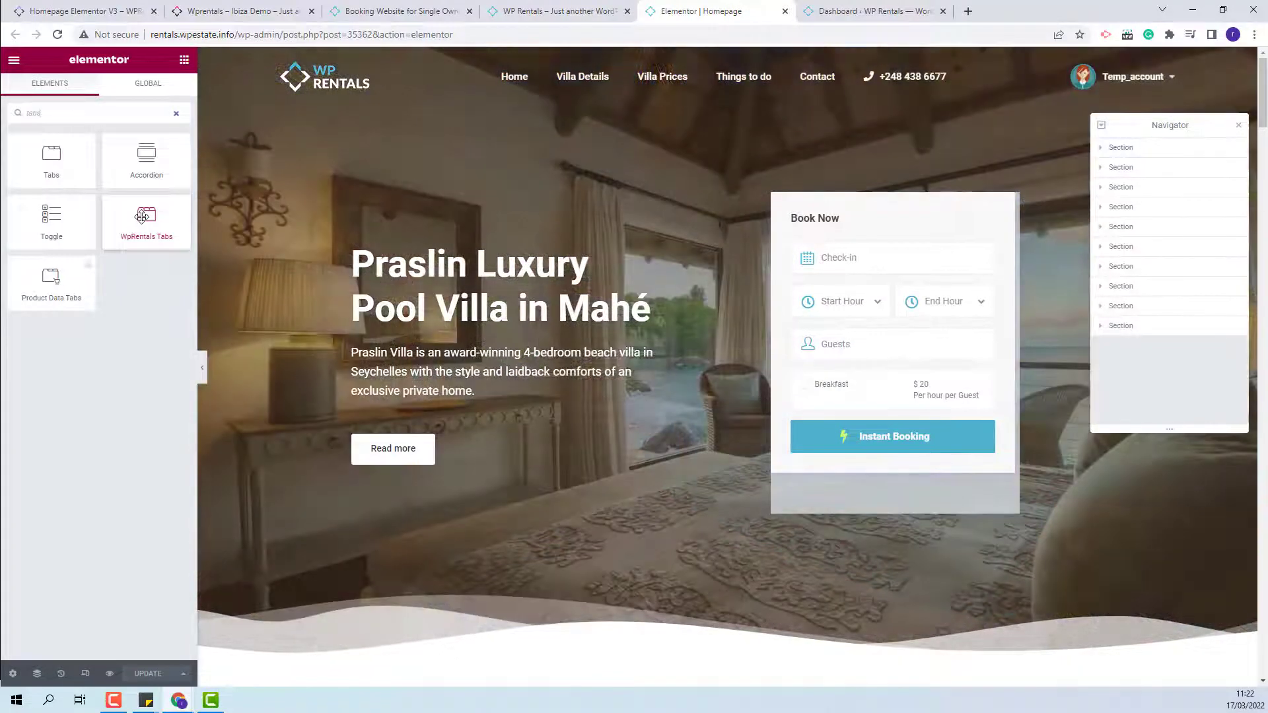
pyautogui.scroll(-3, 592, 293)
pyautogui.scroll(-4, 592, 293)
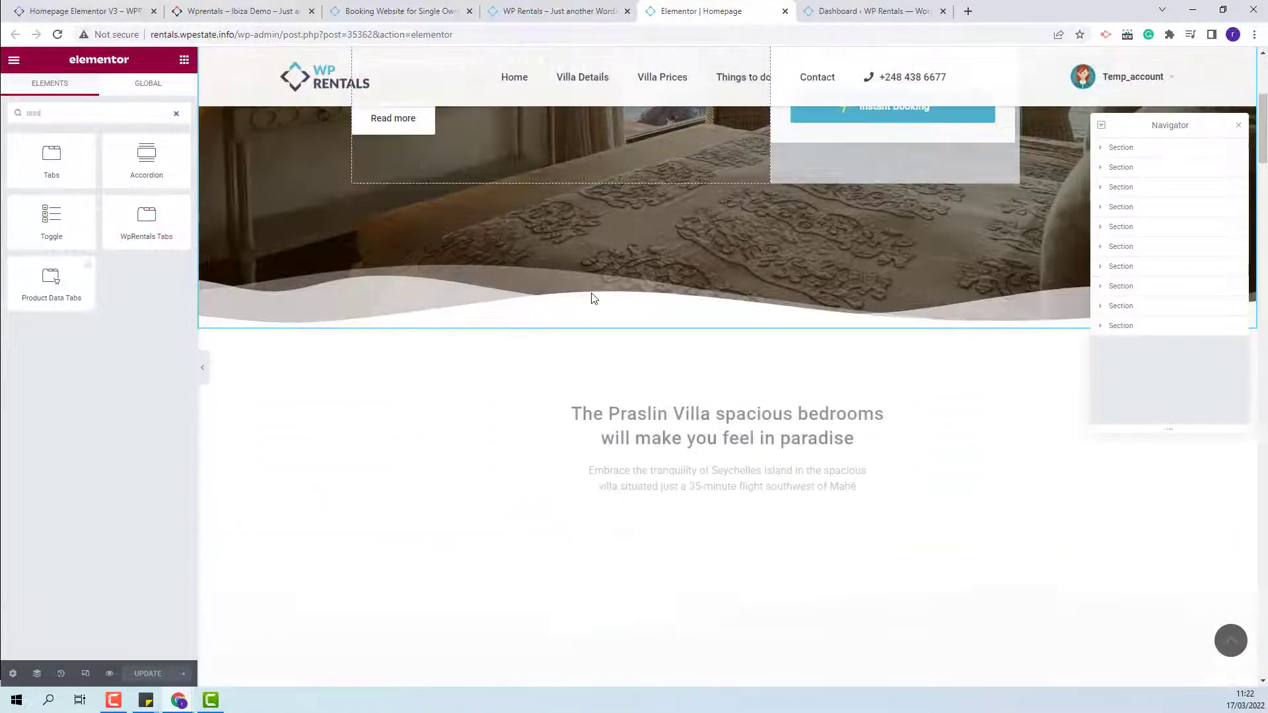
pyautogui.moveTo(136, 219); pyautogui.dragTo(652, 369)
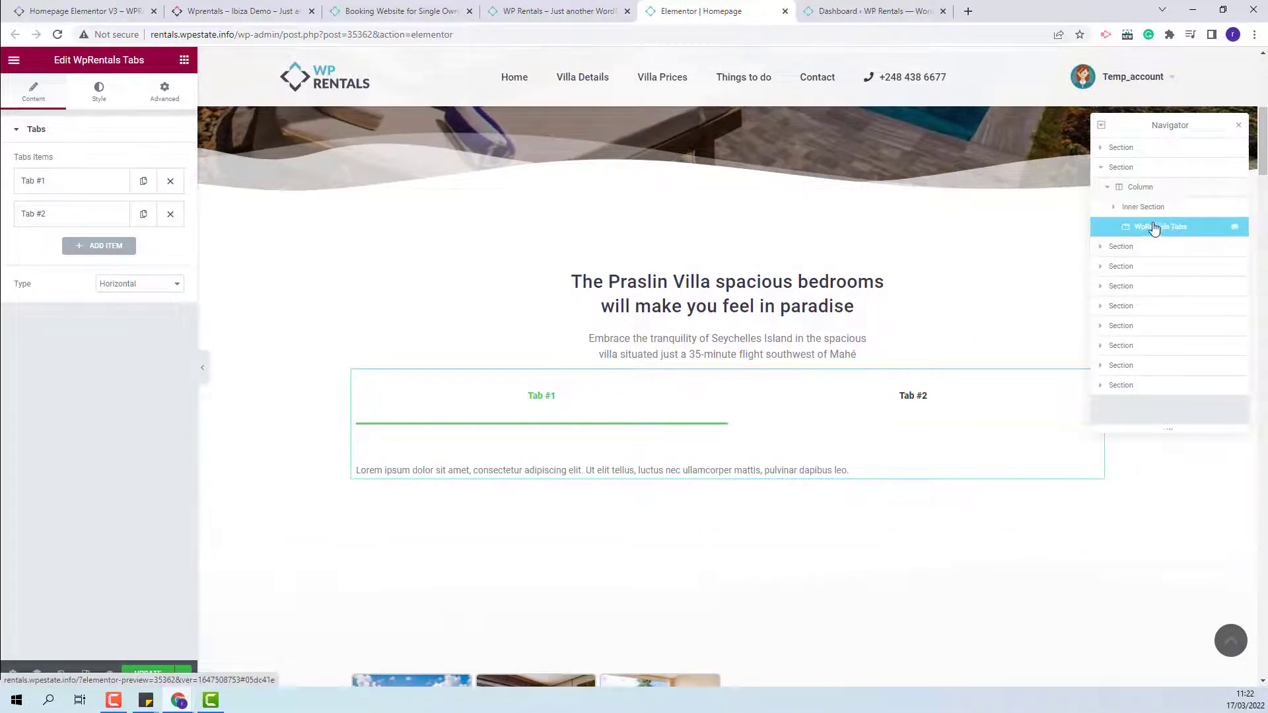
# - Rename the first tab item of the WpRentals Tabs widget as "Bedrooms"
pyautogui.click(56, 185)
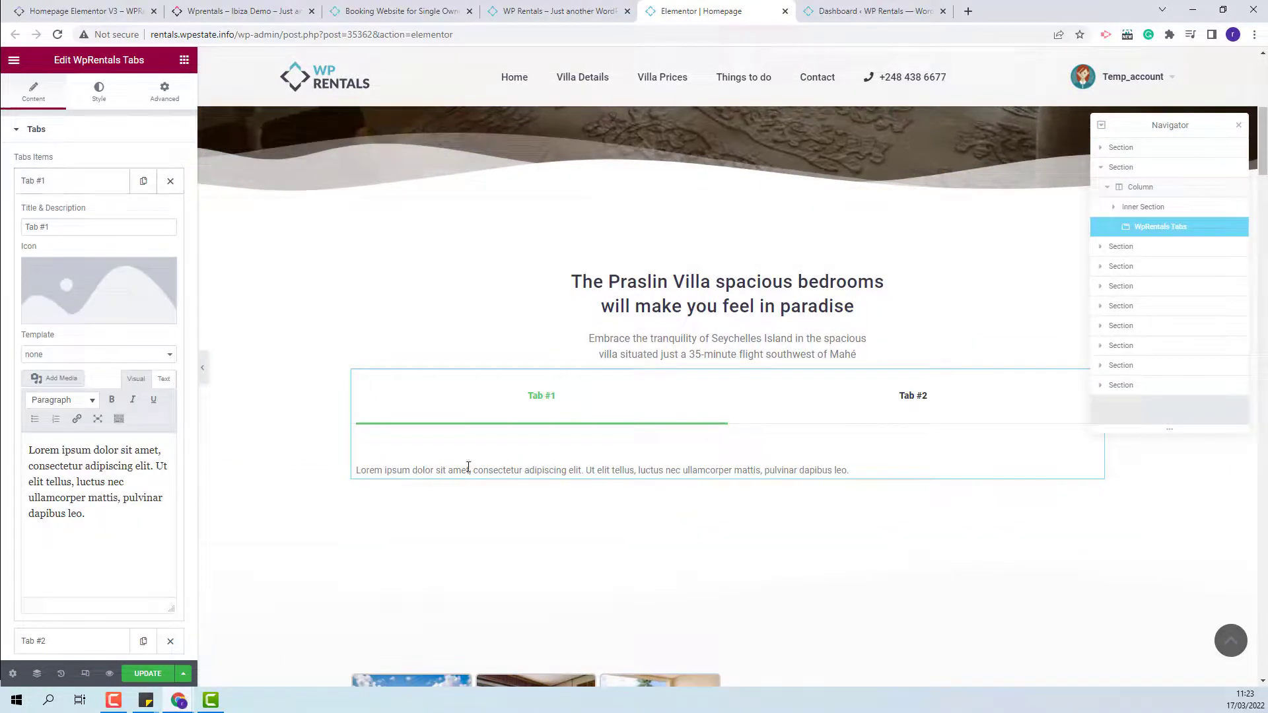
pyautogui.moveTo(63, 228); pyautogui.dragTo(22, 227)
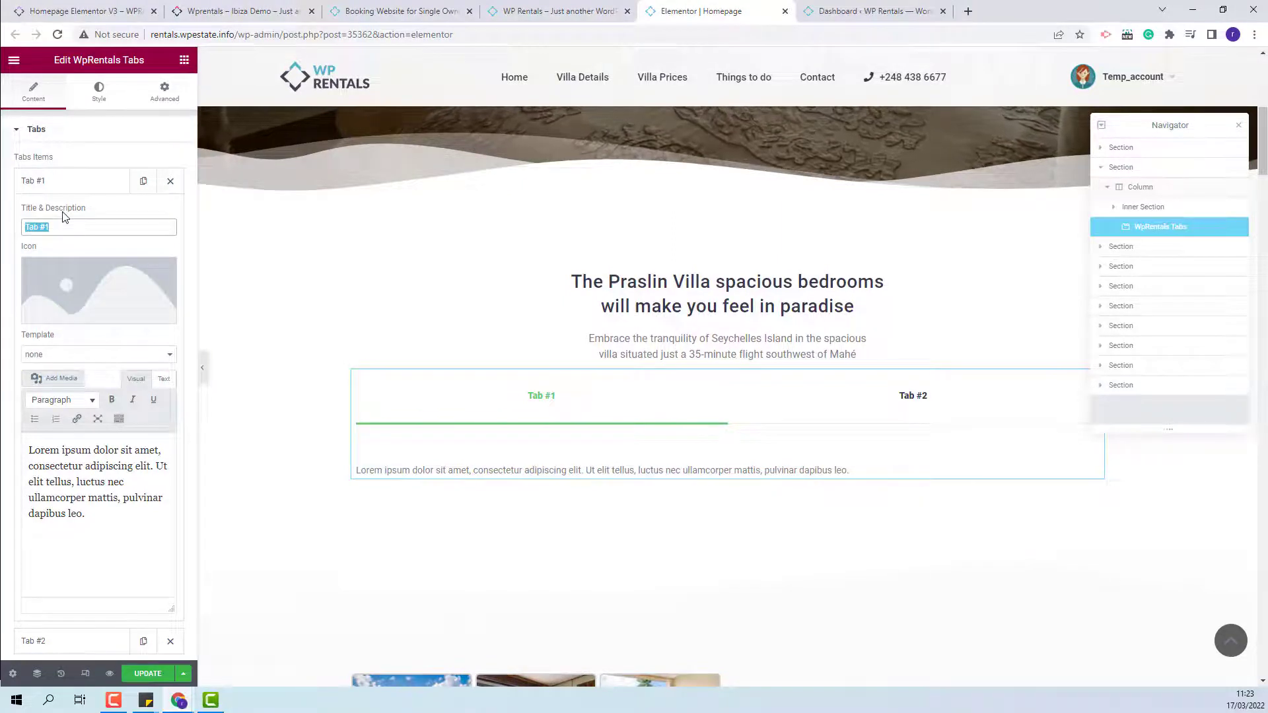
pyautogui.write('Bedrooms')
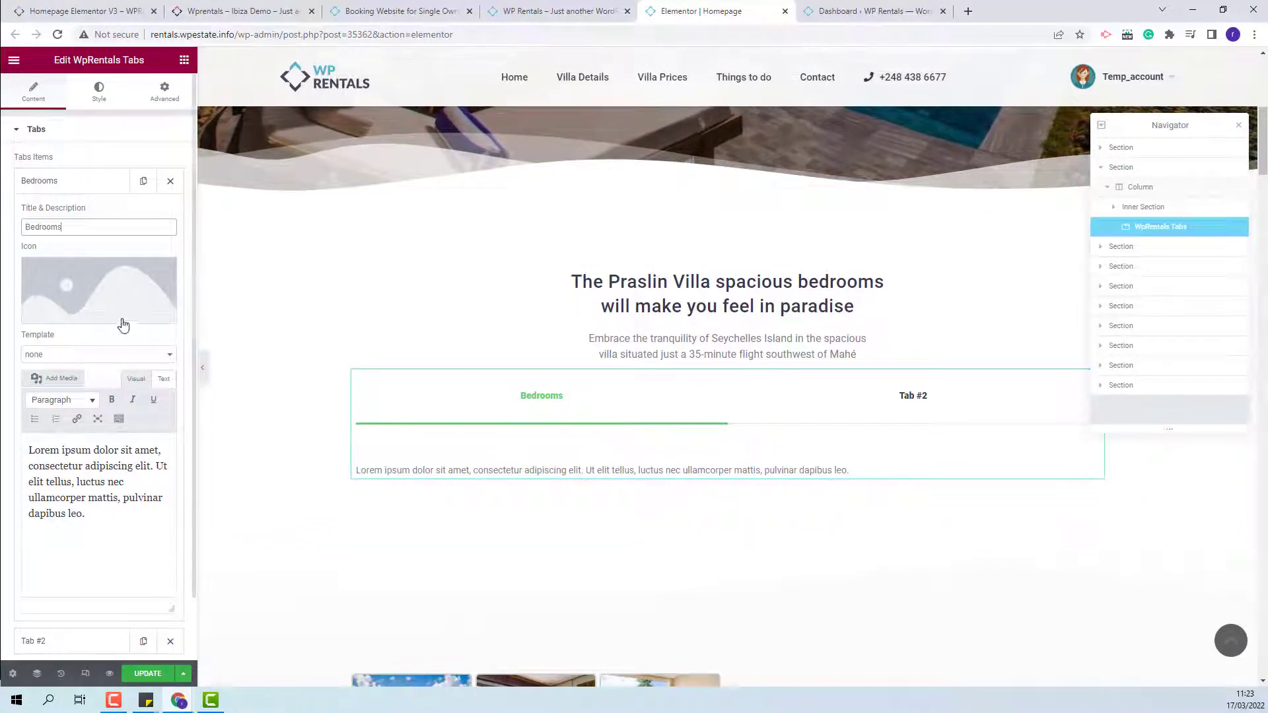
# - Set the pool ladder image from the media library as the Bedrooms tab's icon
pyautogui.moveTo(128, 301)
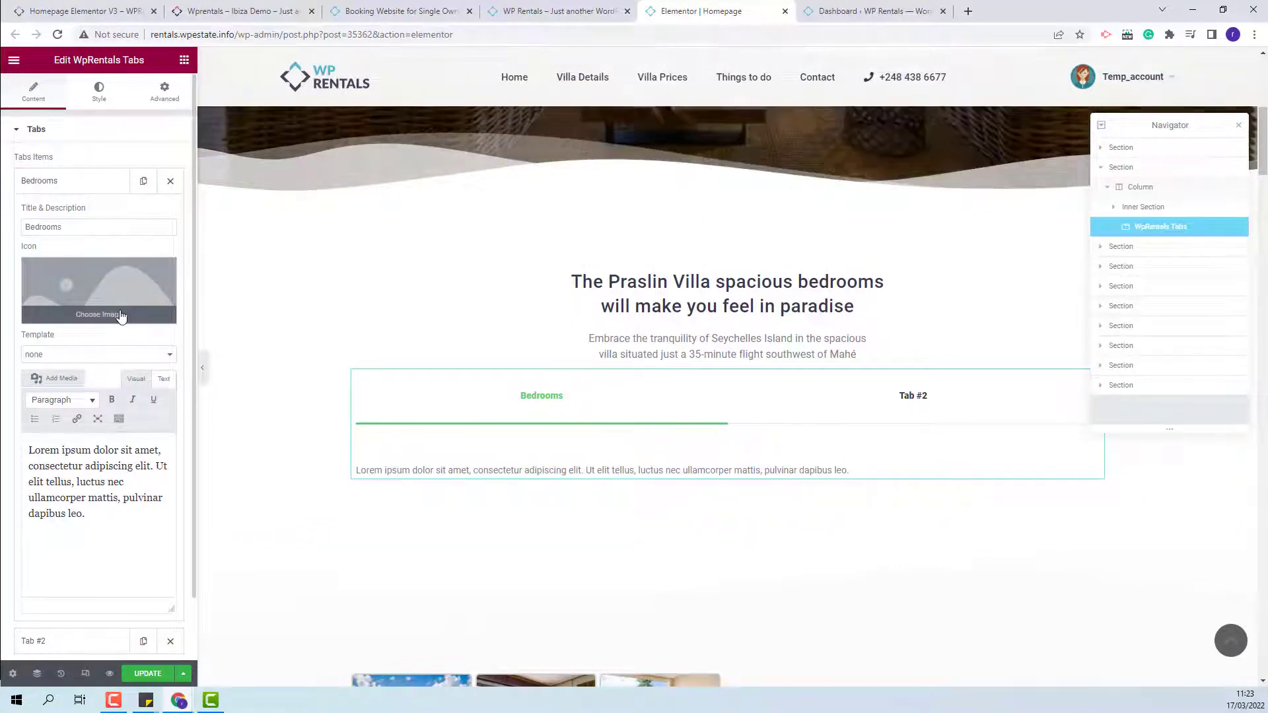
pyautogui.click(126, 305)
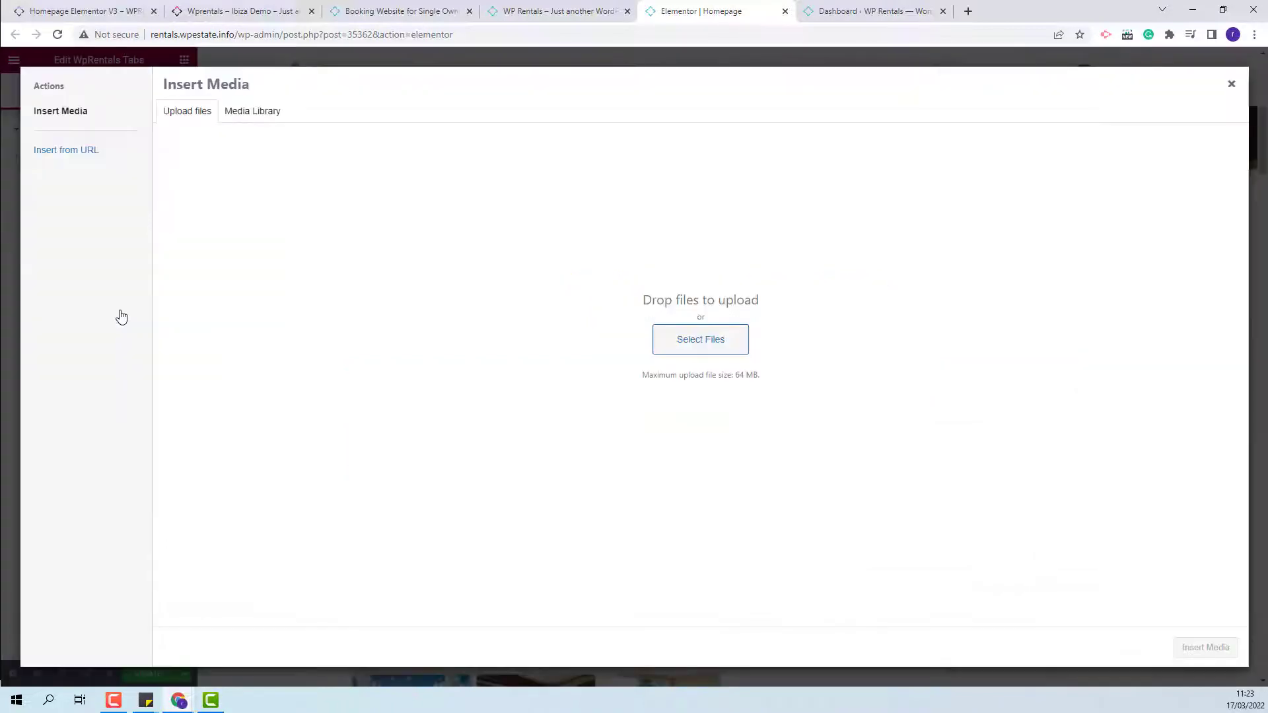
pyautogui.click(251, 113)
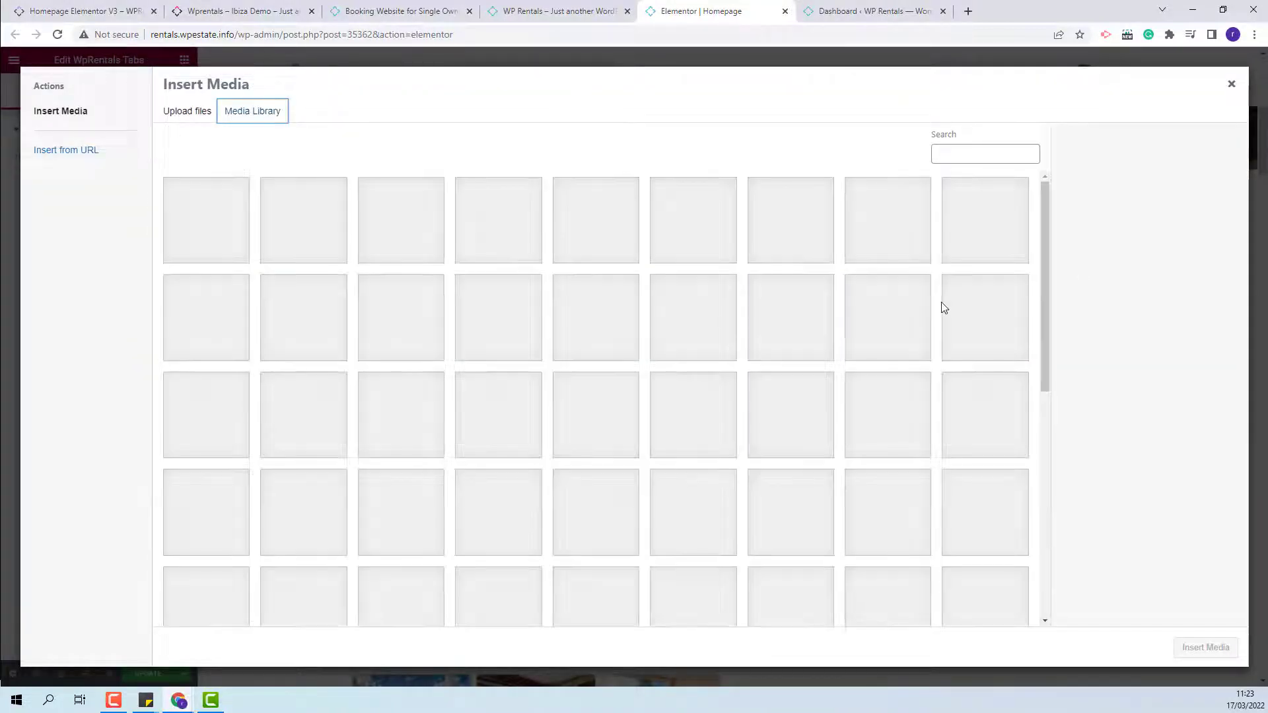
pyautogui.click(404, 525)
pyautogui.click(1205, 648)
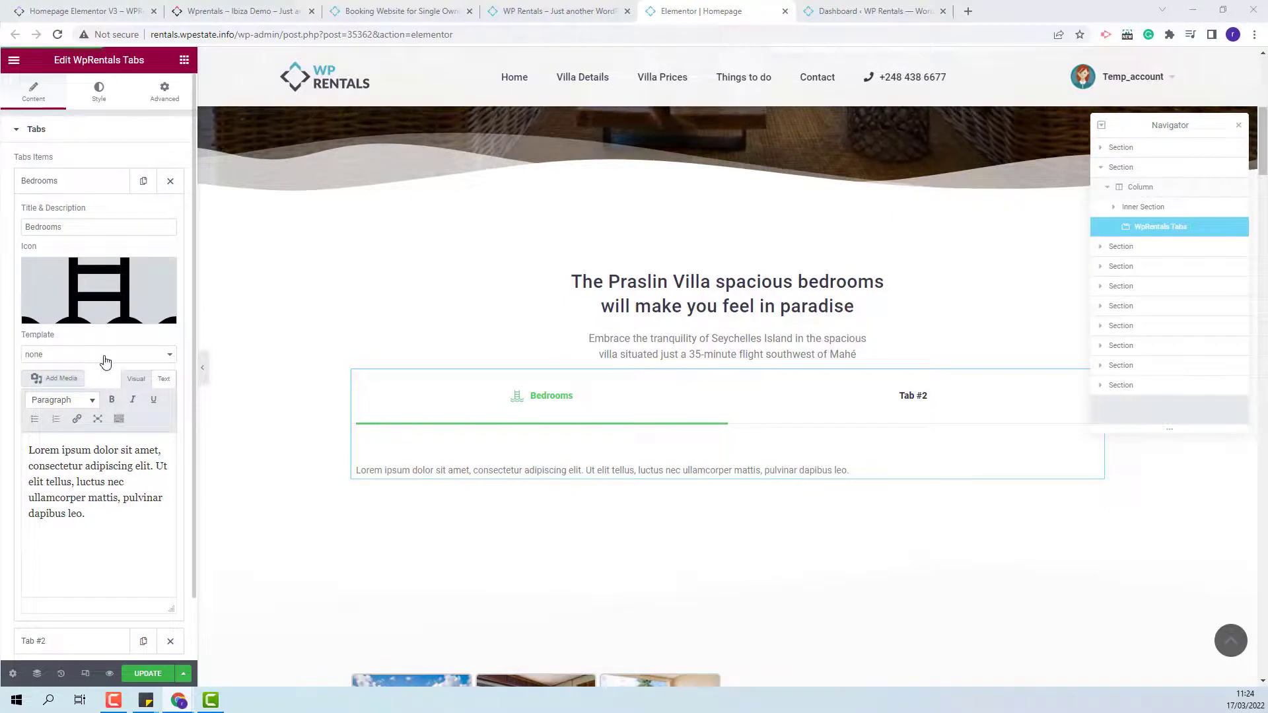
# - Replace the Bedrooms tab's placeholder text with the sentence about the ultimate villa in Seychelles and format it as Paragraph
pyautogui.moveTo(128, 603); pyautogui.dragTo(24, 450)
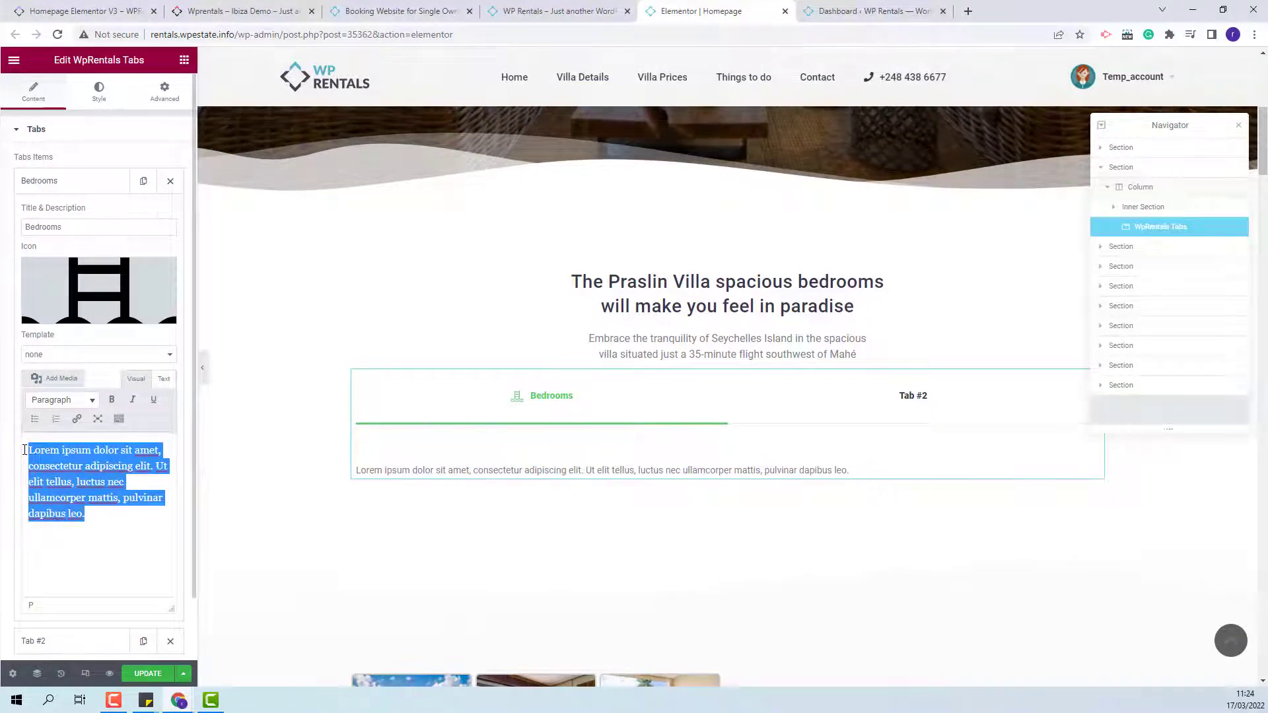
pyautogui.write('This will be your ultimate villa in Seychelles when you watch the stunning sunset views from your master bedroom.')
pyautogui.click(63, 400)
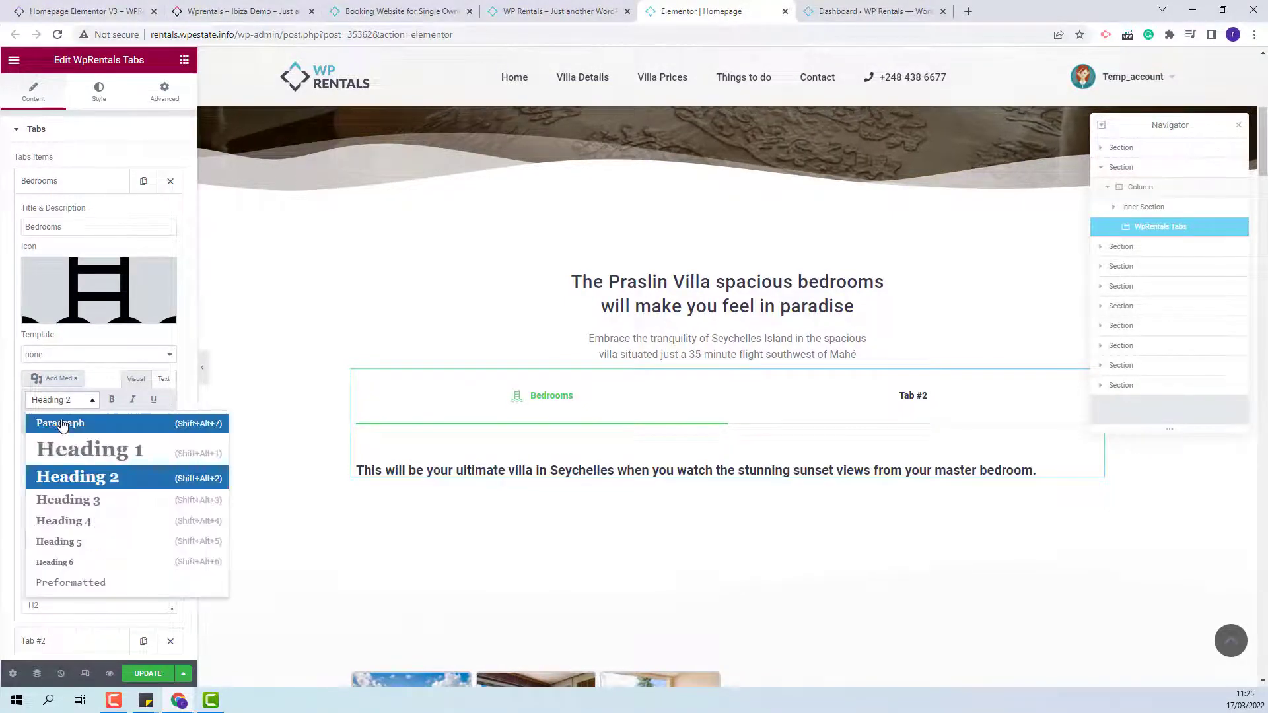
pyautogui.click(57, 422)
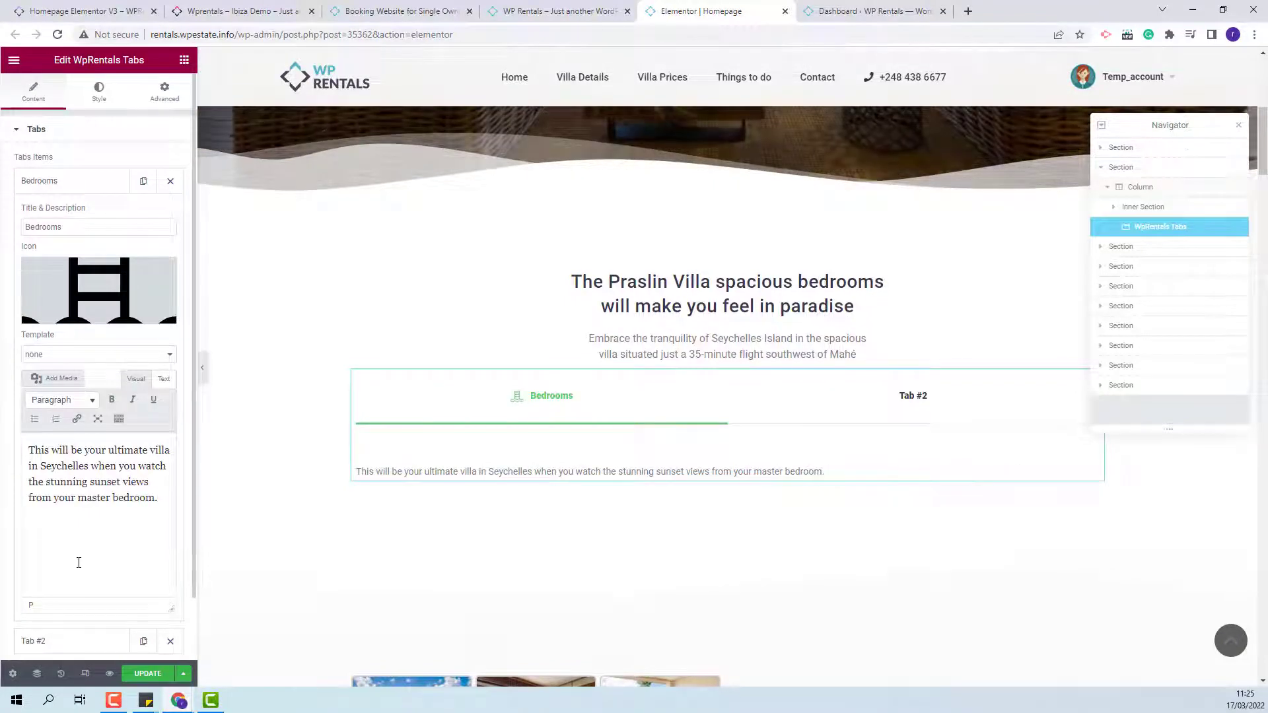
# - Assign the tab1 template to the Bedrooms tab and clear the text from its content editor
pyautogui.click(93, 356)
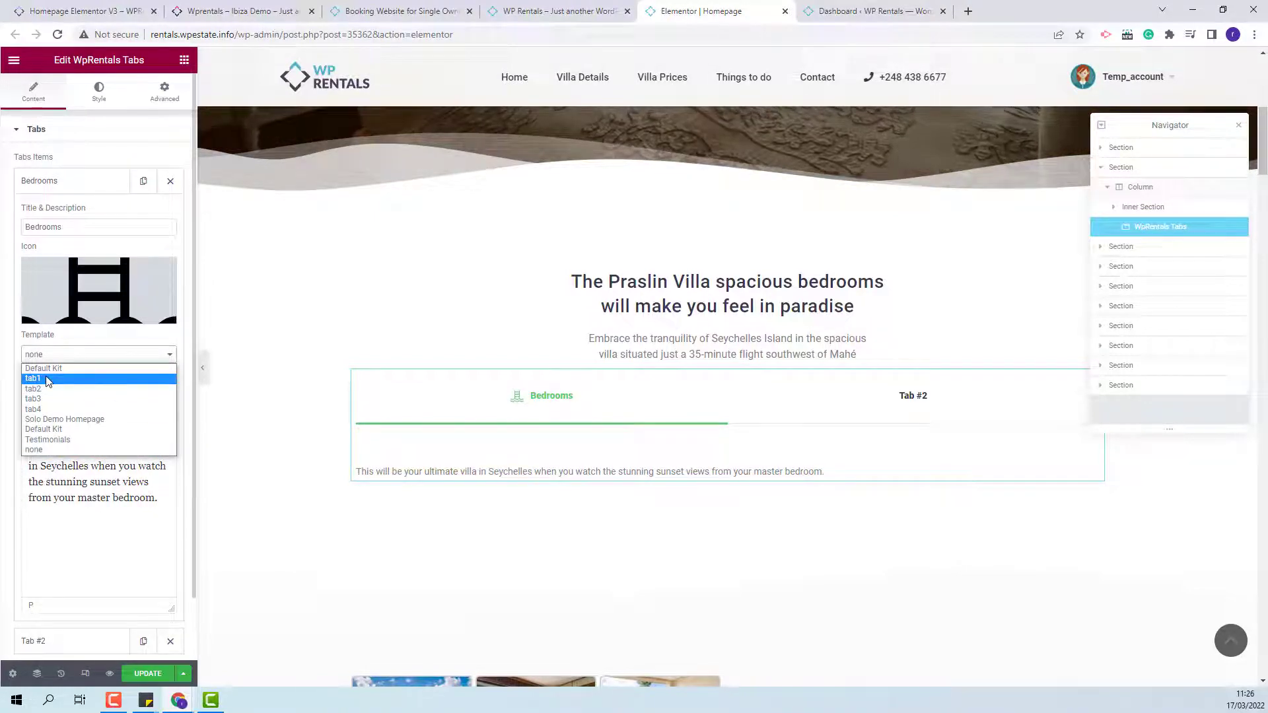
pyautogui.click(28, 362)
pyautogui.click(30, 362)
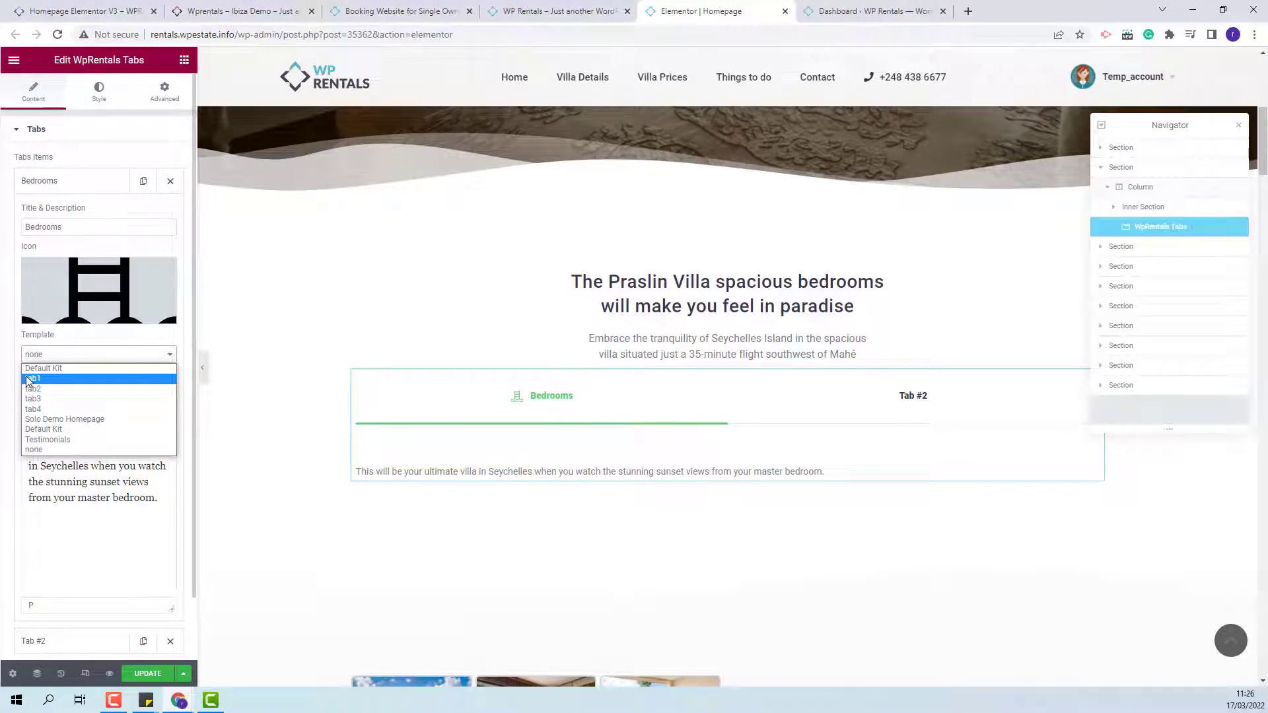
pyautogui.click(29, 378)
pyautogui.moveTo(158, 500); pyautogui.dragTo(12, 446)
pyautogui.press('BackSpace')
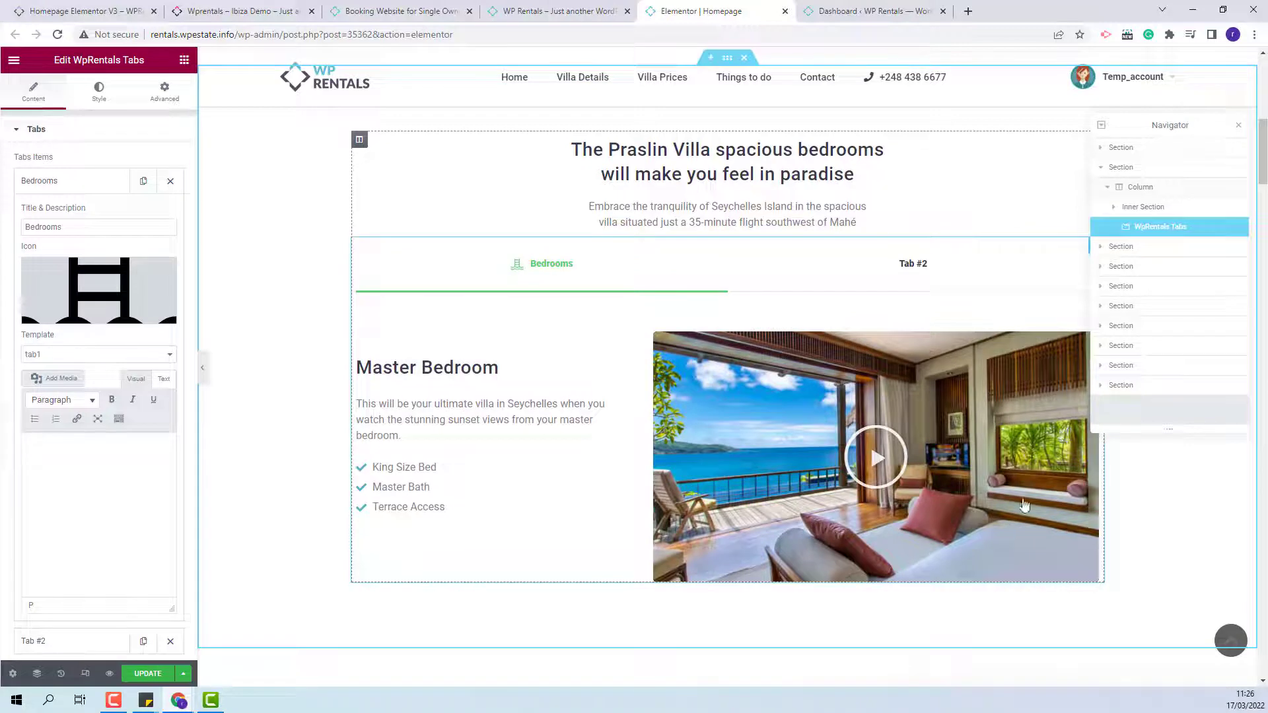
# - Rename the second tab item as "Bedroom 2"
pyautogui.click(41, 183)
pyautogui.click(36, 216)
pyautogui.tripleClick(37, 259)
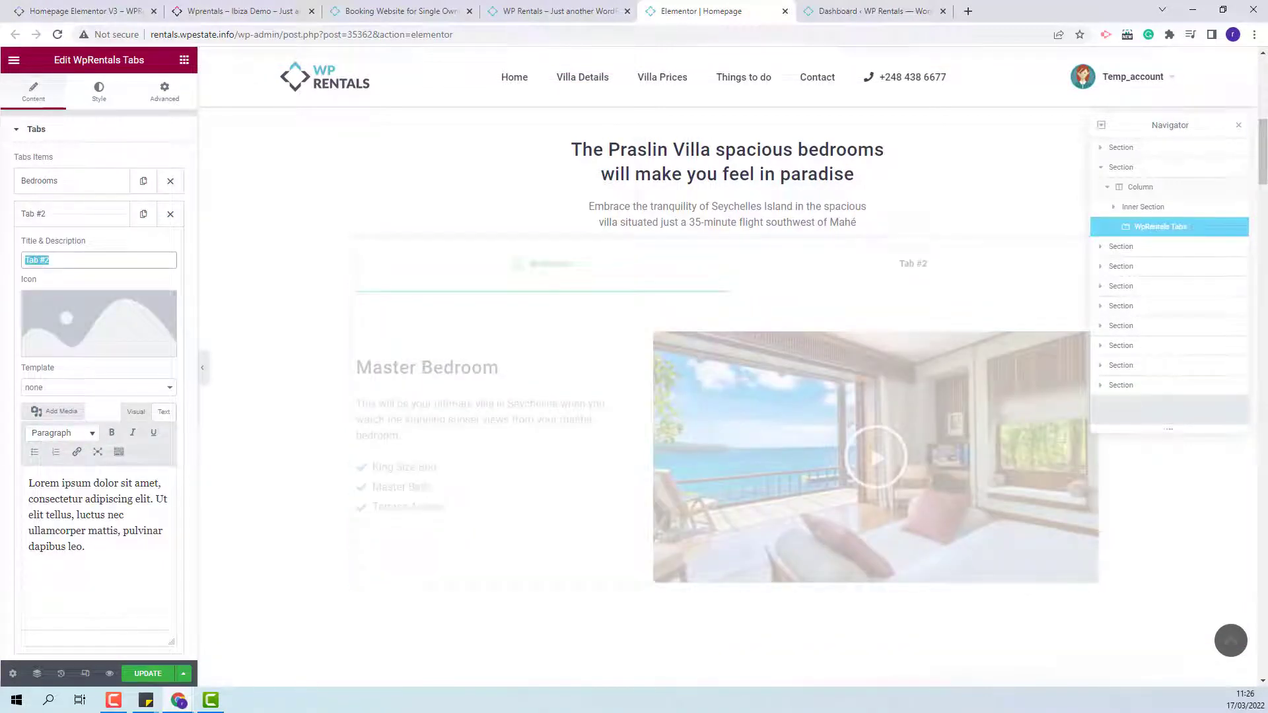
pyautogui.write('Bedroom 2')
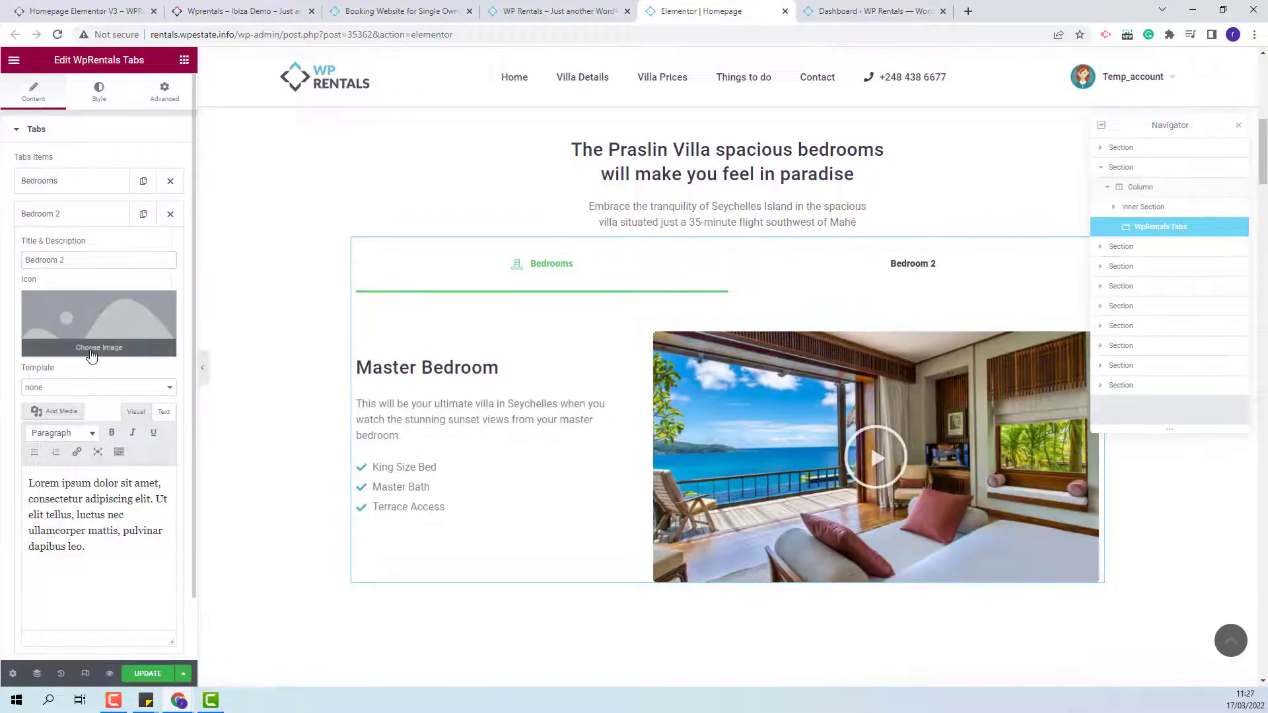
# - Set the garden flower image from the media library as the Bedroom 2 tab's icon and open its template choices
pyautogui.click(92, 355)
pyautogui.click(254, 117)
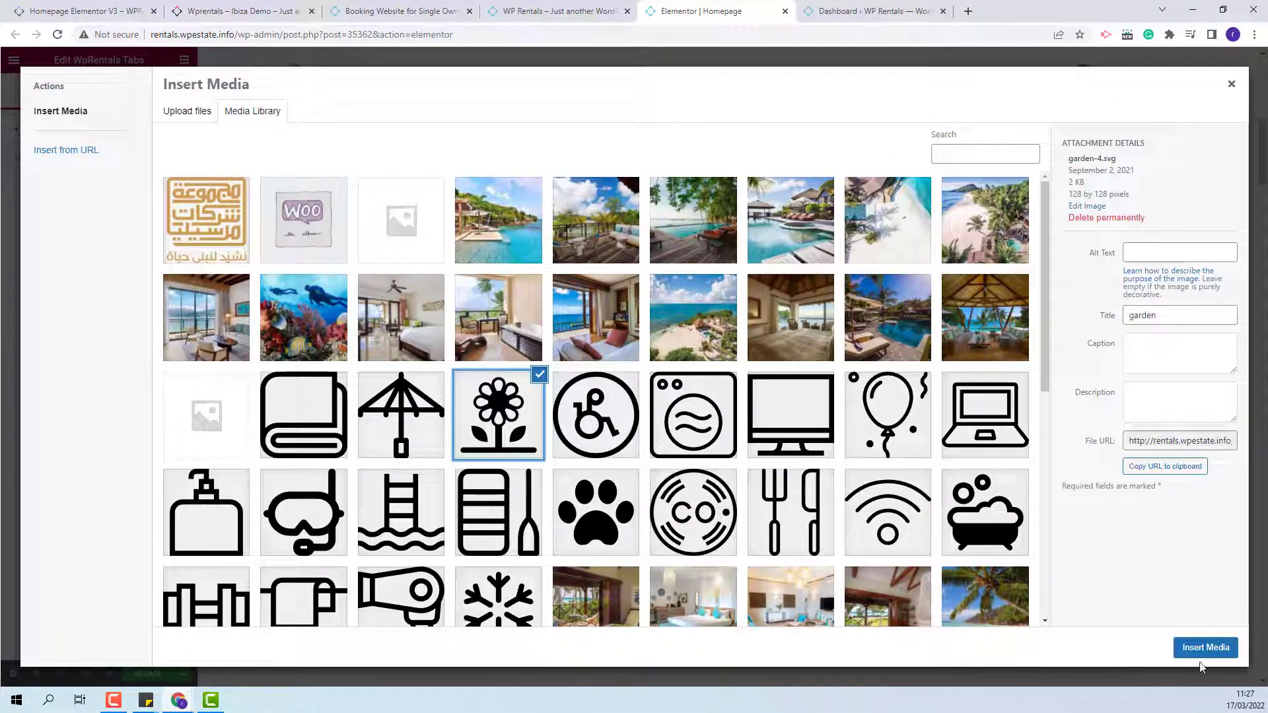
pyautogui.click(1197, 650)
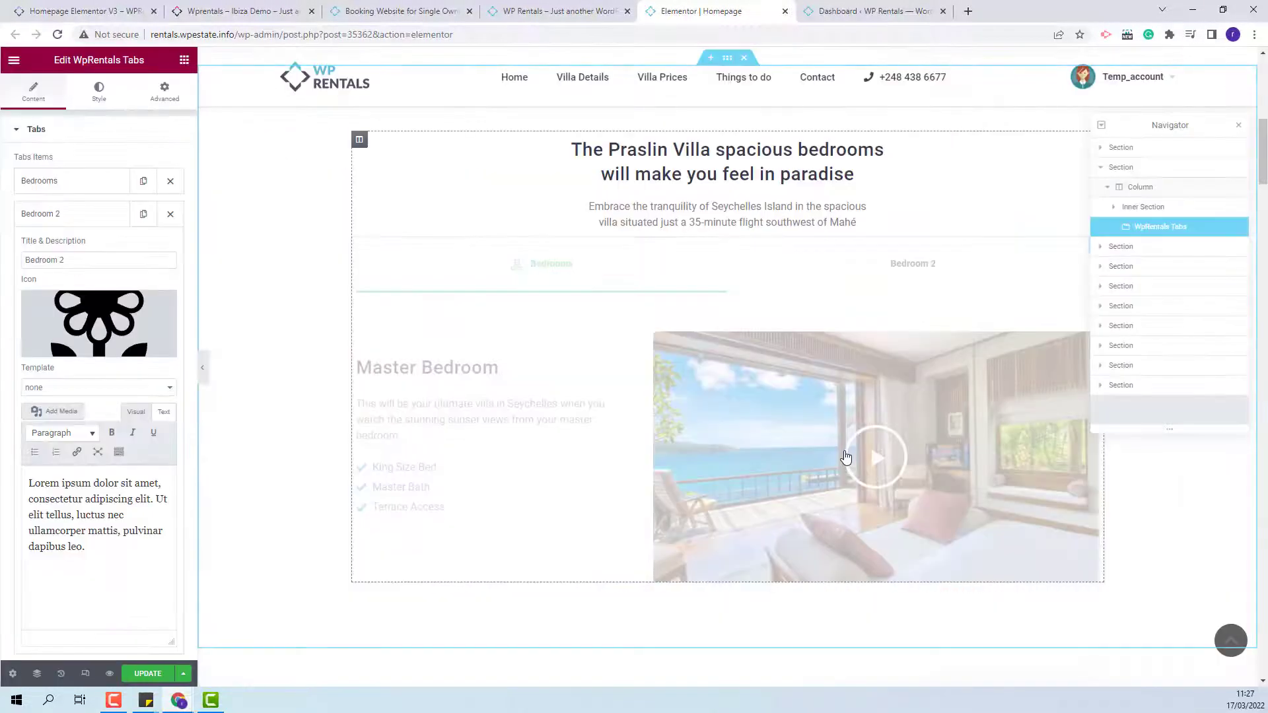
pyautogui.click(65, 388)
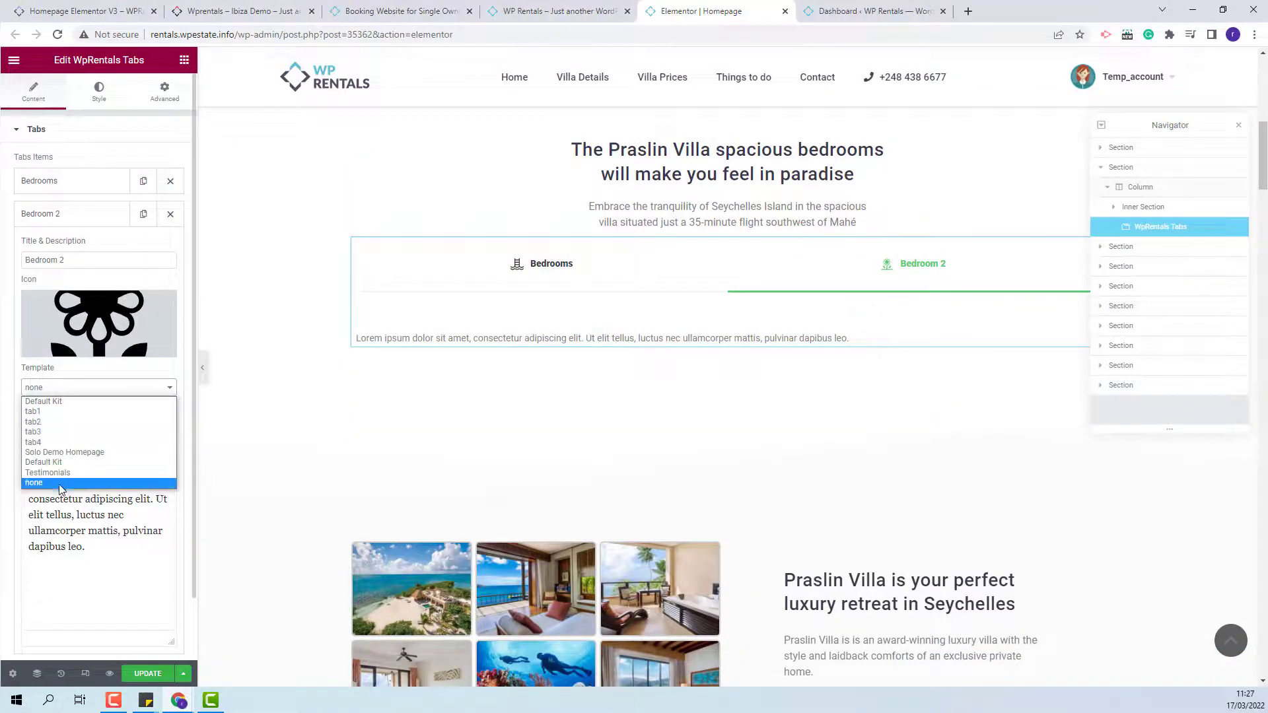
# - In the WordPress dashboard, create a new saved template of type Section named "Bedroom2 tab"
pyautogui.click(891, 13)
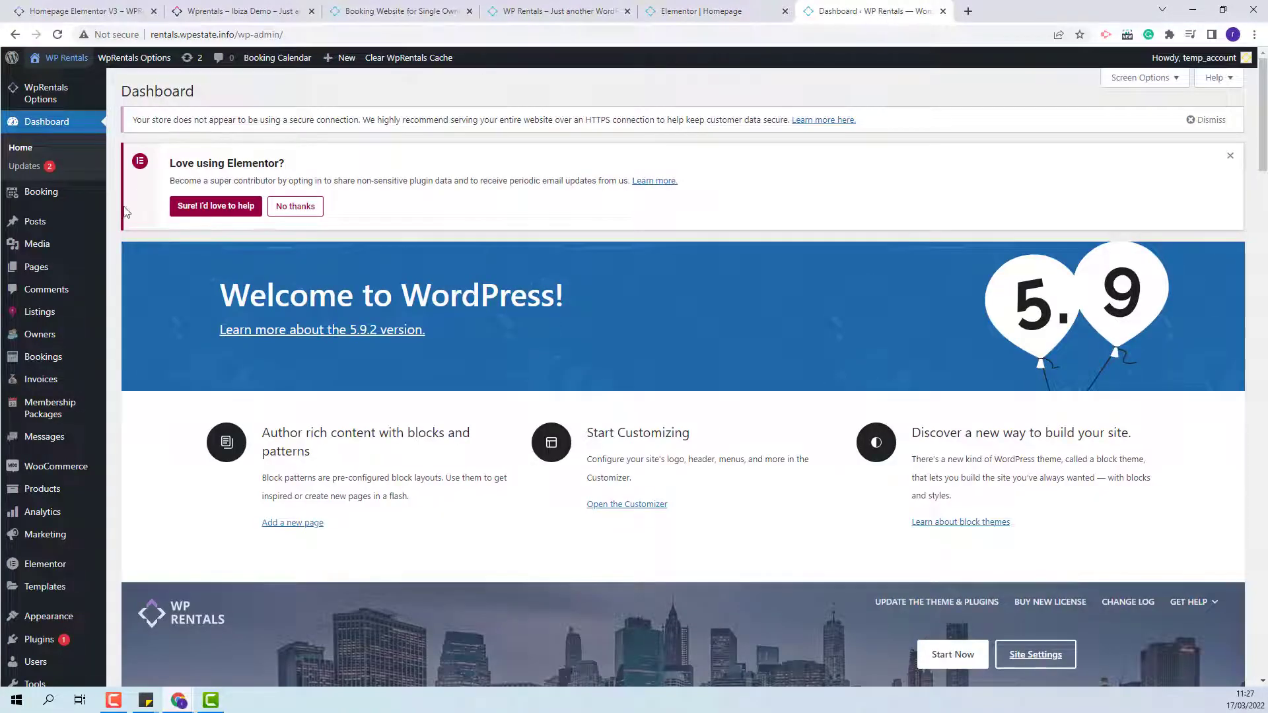
pyautogui.click(135, 586)
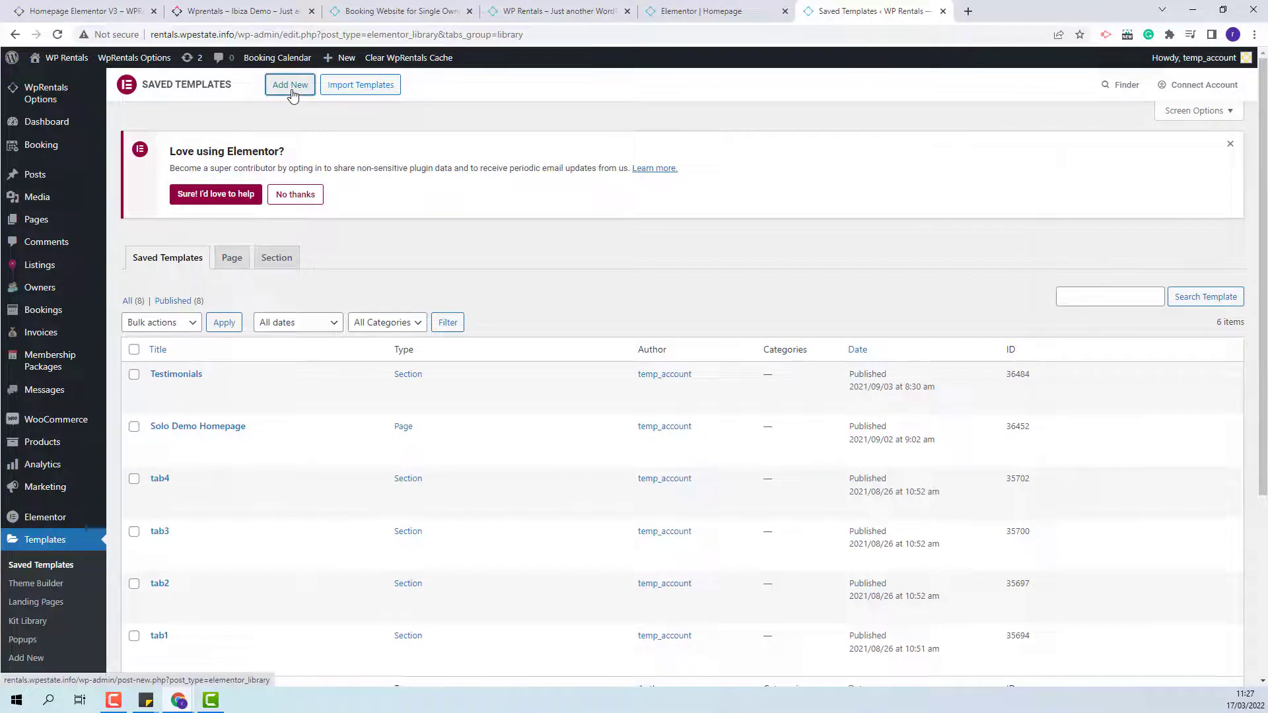
pyautogui.click(291, 87)
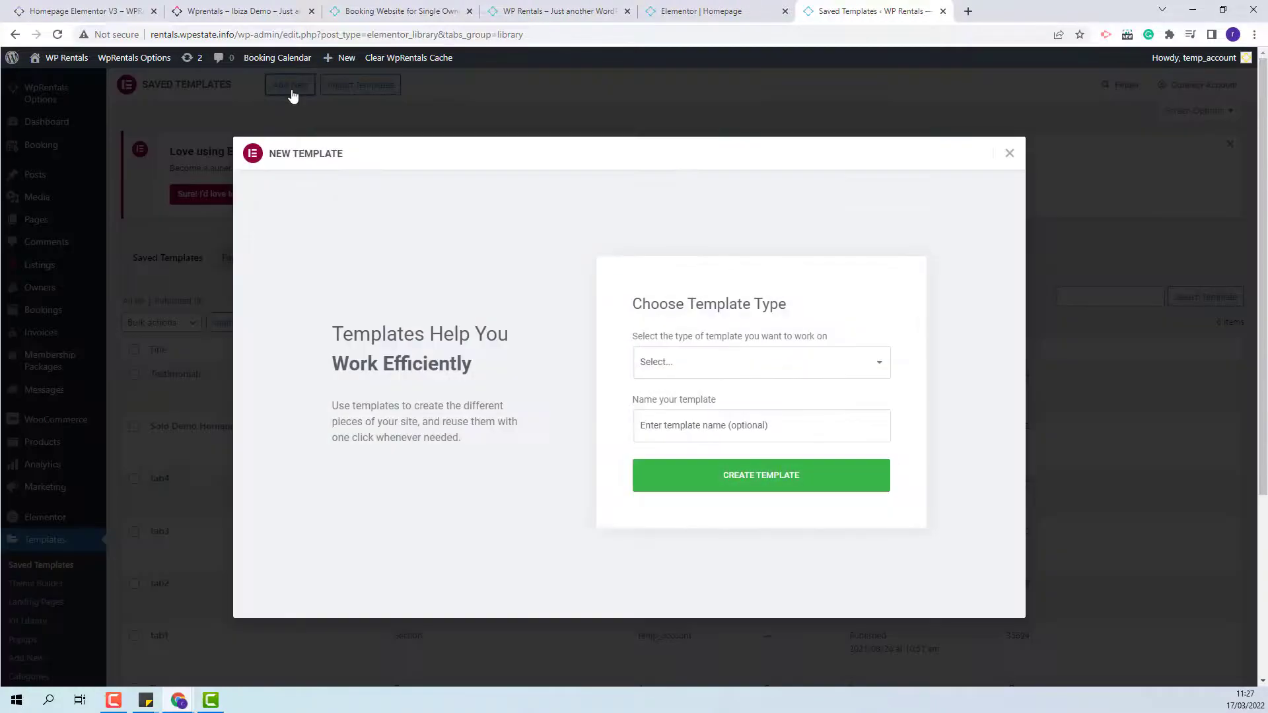
pyautogui.click(796, 350)
pyautogui.click(656, 410)
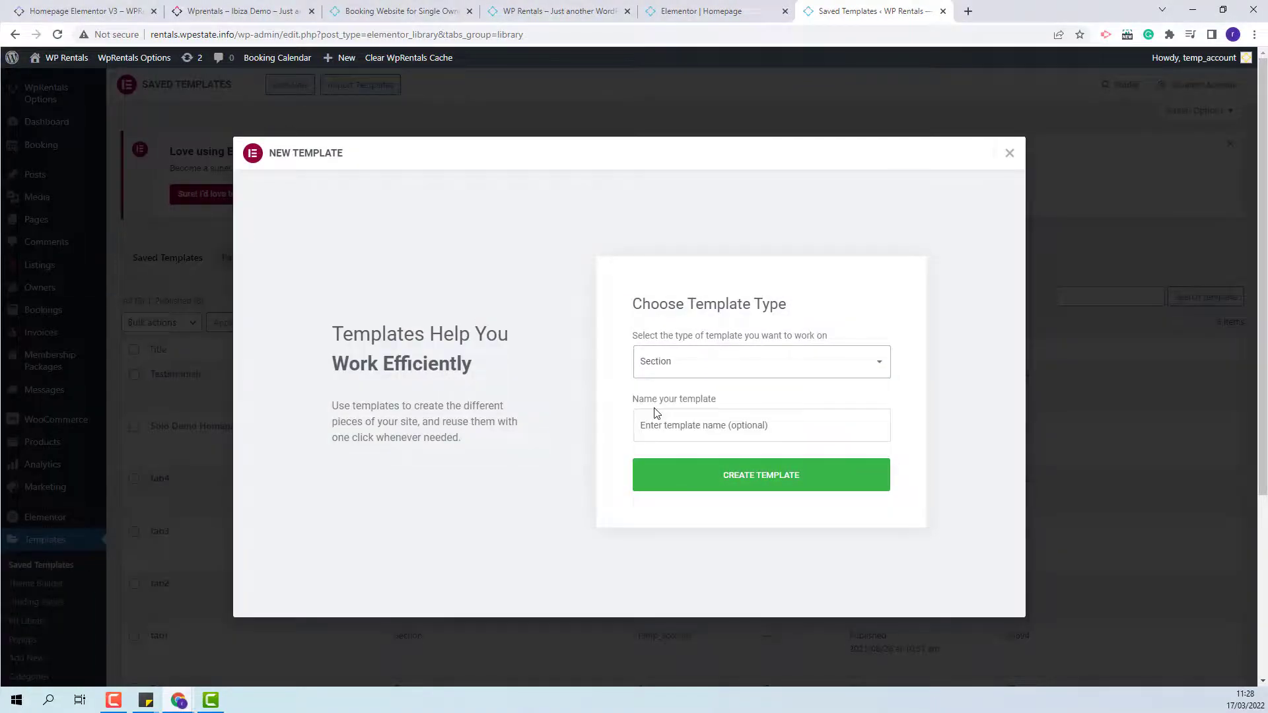
pyautogui.click(658, 427)
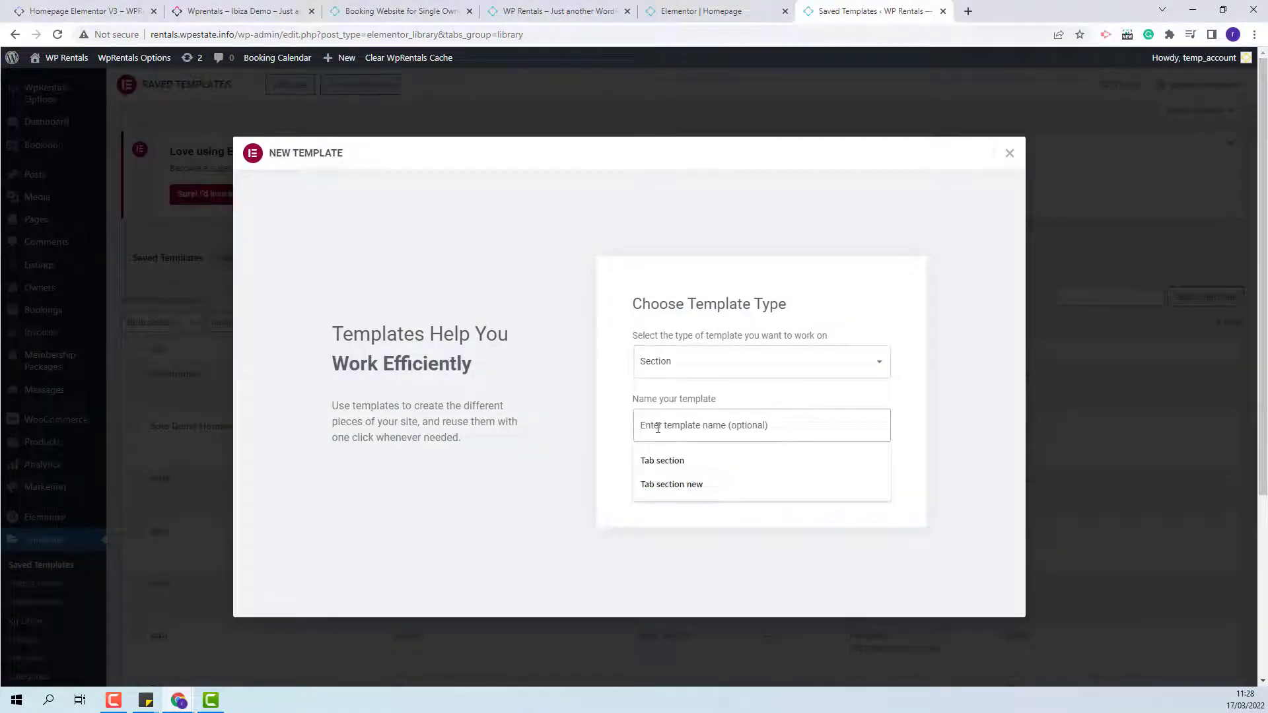
pyautogui.write('Bedroom2 tab')
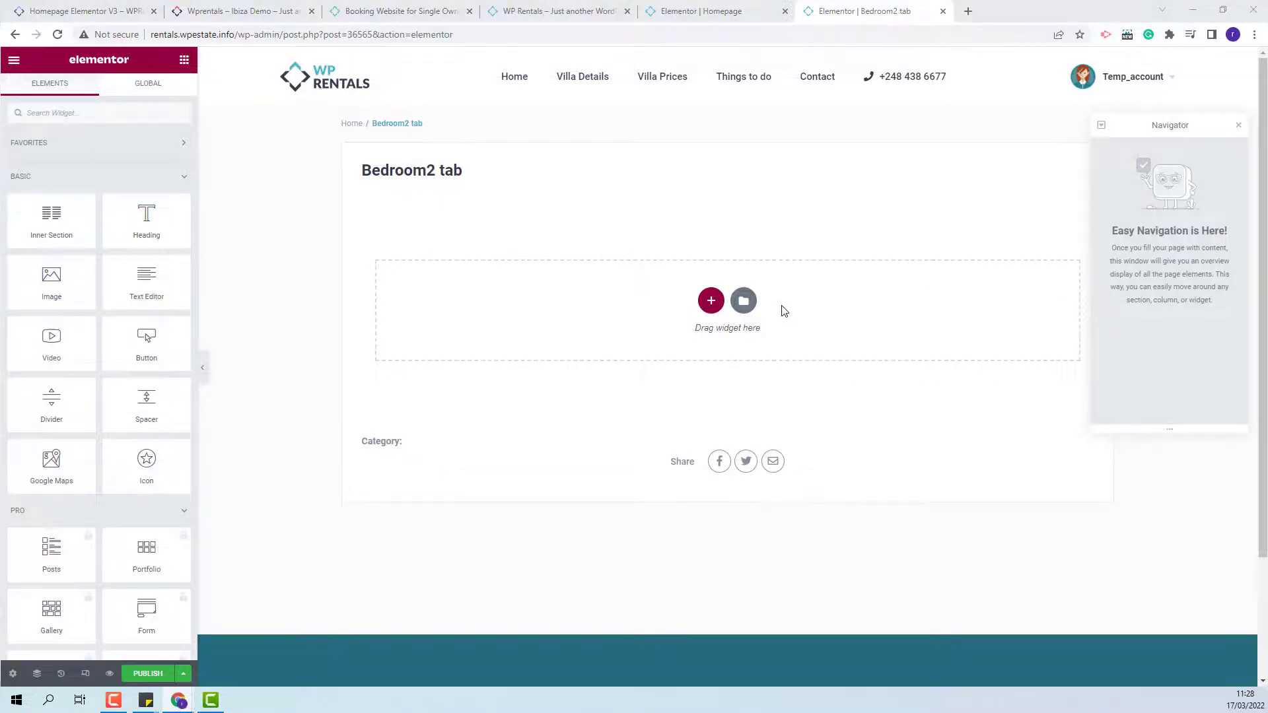
# - Add a section with two equal columns to the Bedroom2 tab template
pyautogui.click(710, 301)
pyautogui.click(613, 336)
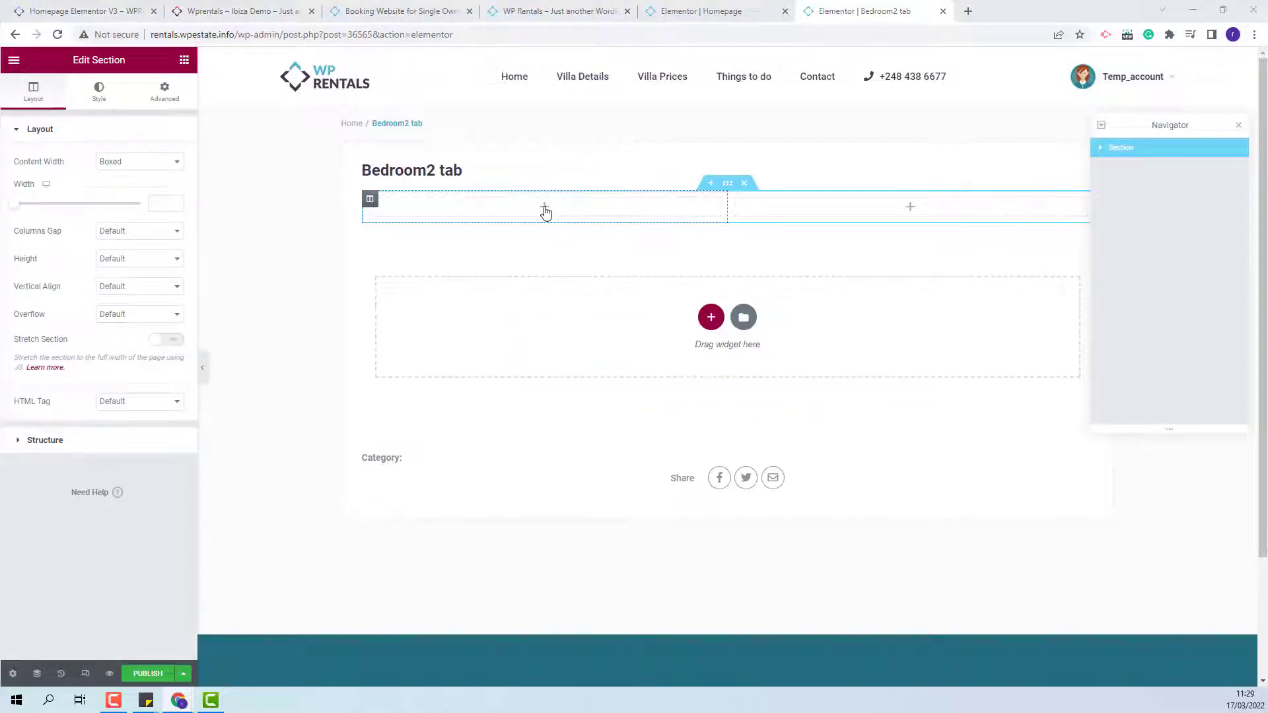
# - Add a Heading widget to the section's first column and set its title to "King Bedroom"
pyautogui.click(184, 59)
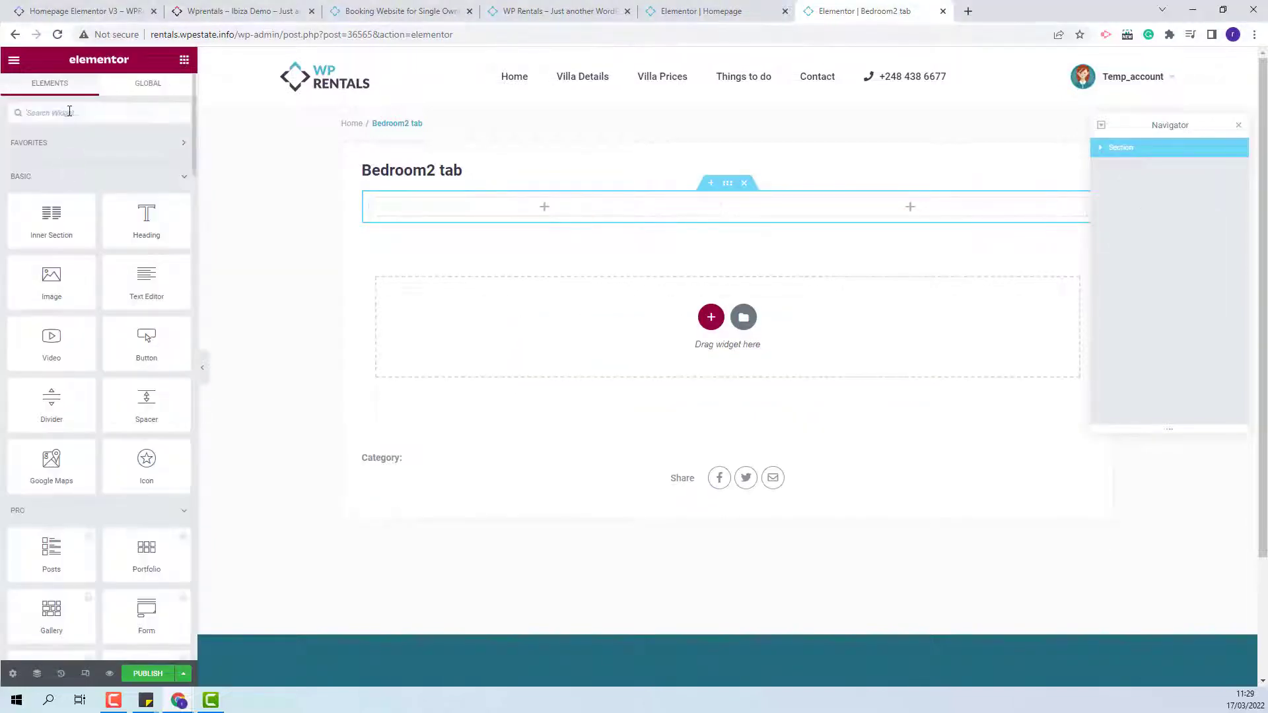
pyautogui.click(75, 109)
pyautogui.write('heading')
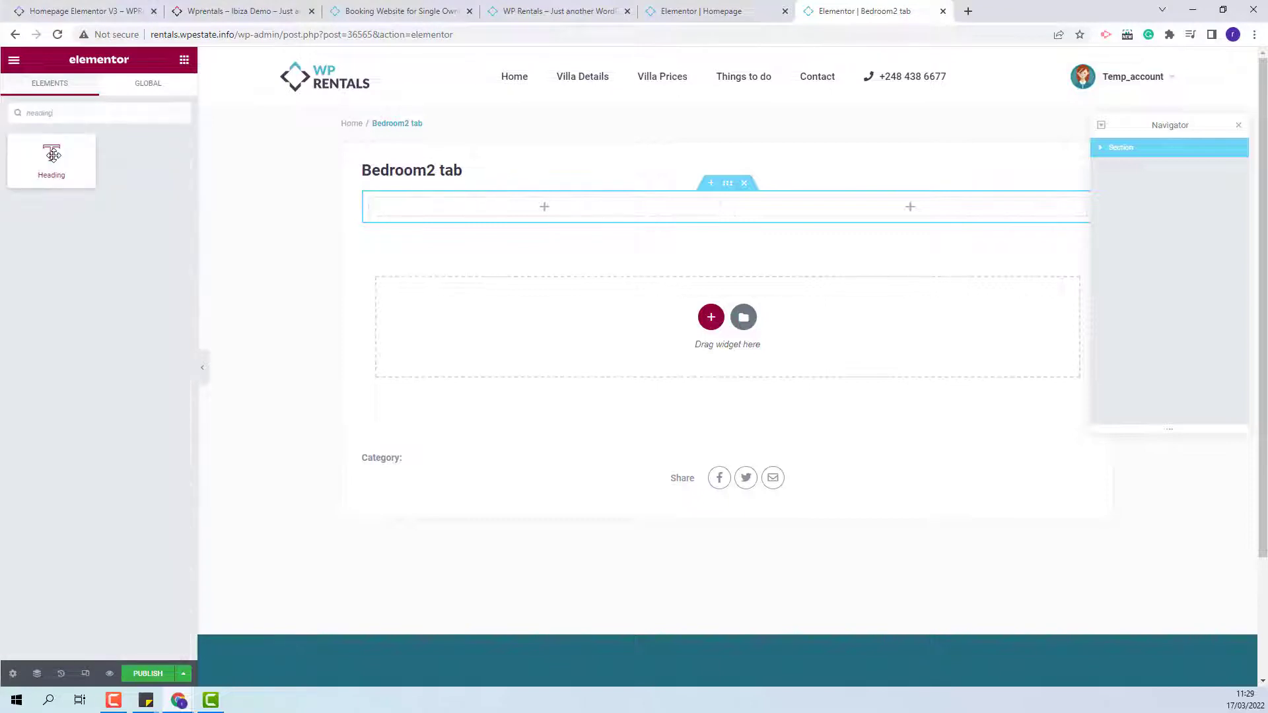
pyautogui.moveTo(53, 153); pyautogui.dragTo(462, 209)
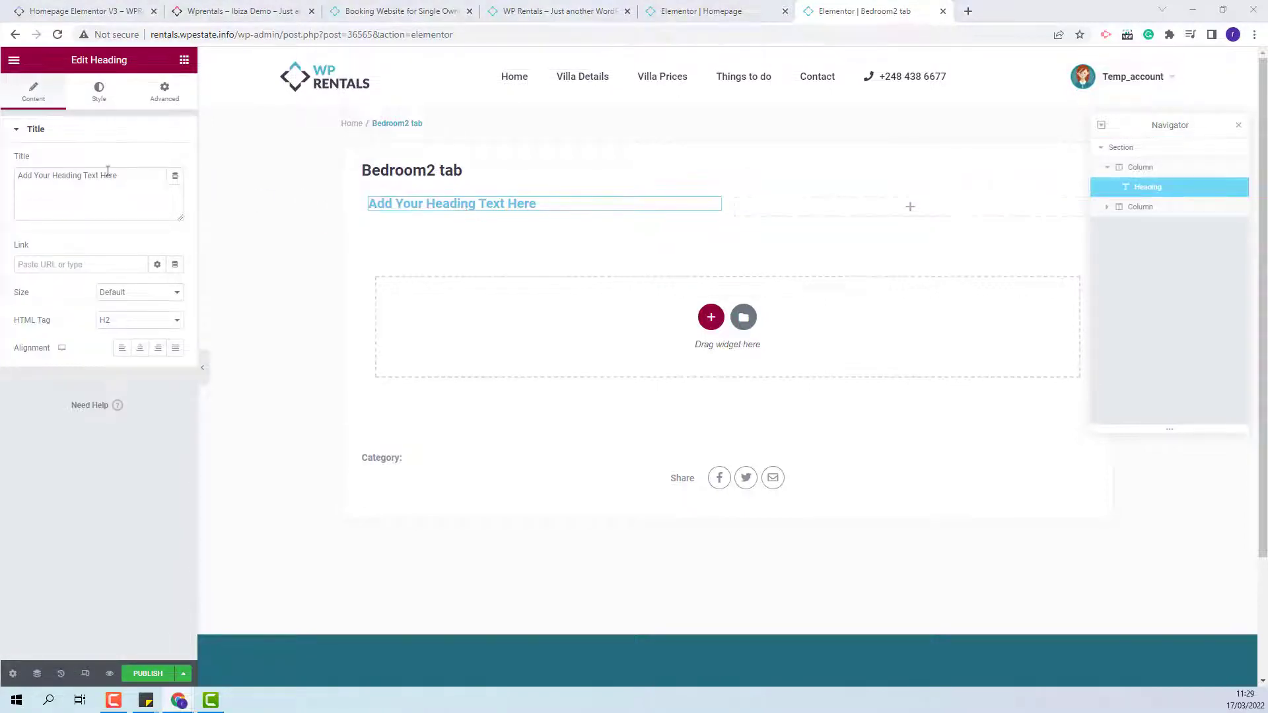
pyautogui.click(15, 170)
pyautogui.write('King Bedroom')
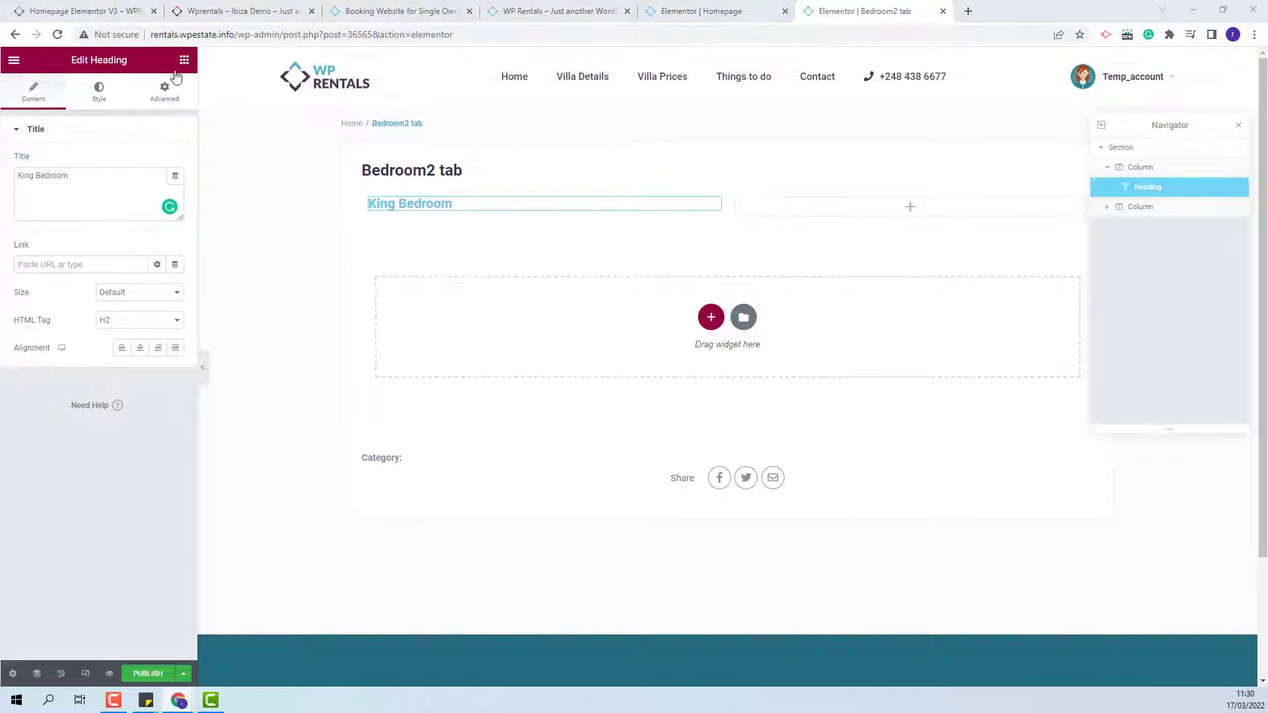
# - Add a second heading below it reading "This will be your ultimate villa in Seychelles when you watch the stunning sunset views from your master bedroom."
pyautogui.click(184, 60)
pyautogui.click(111, 114)
pyautogui.write('headi')
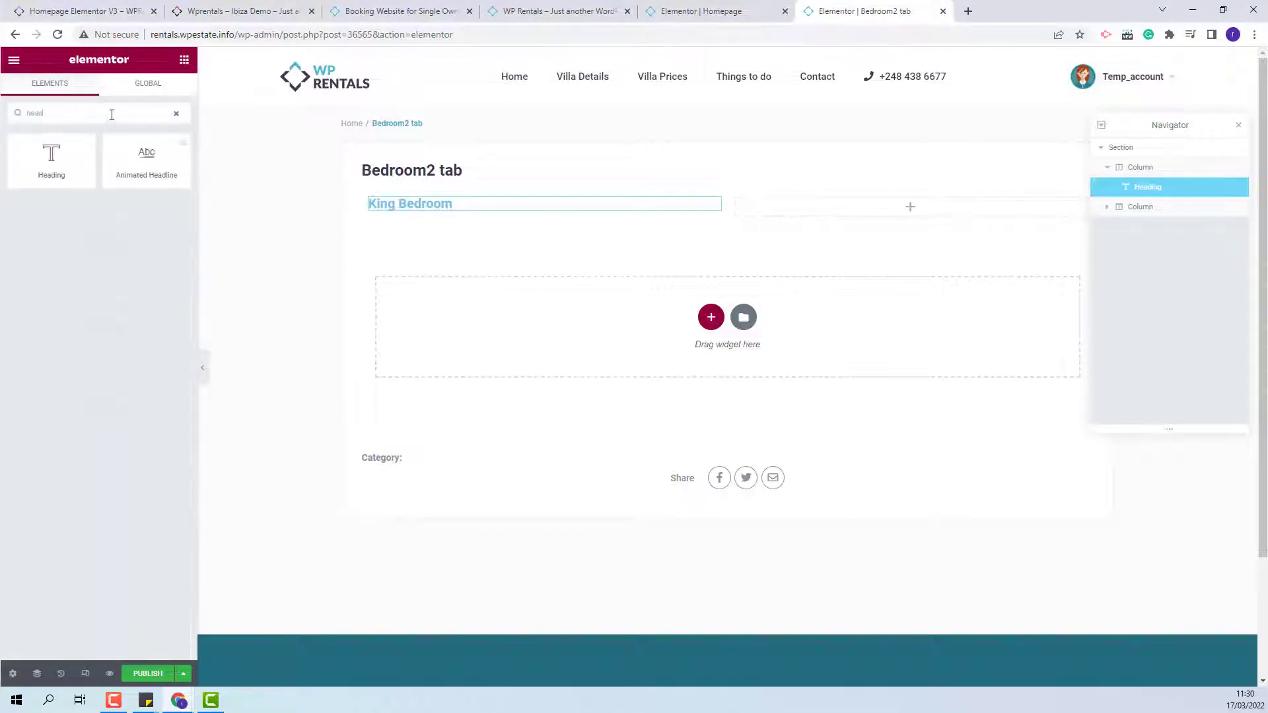
pyautogui.moveTo(58, 163); pyautogui.dragTo(498, 216)
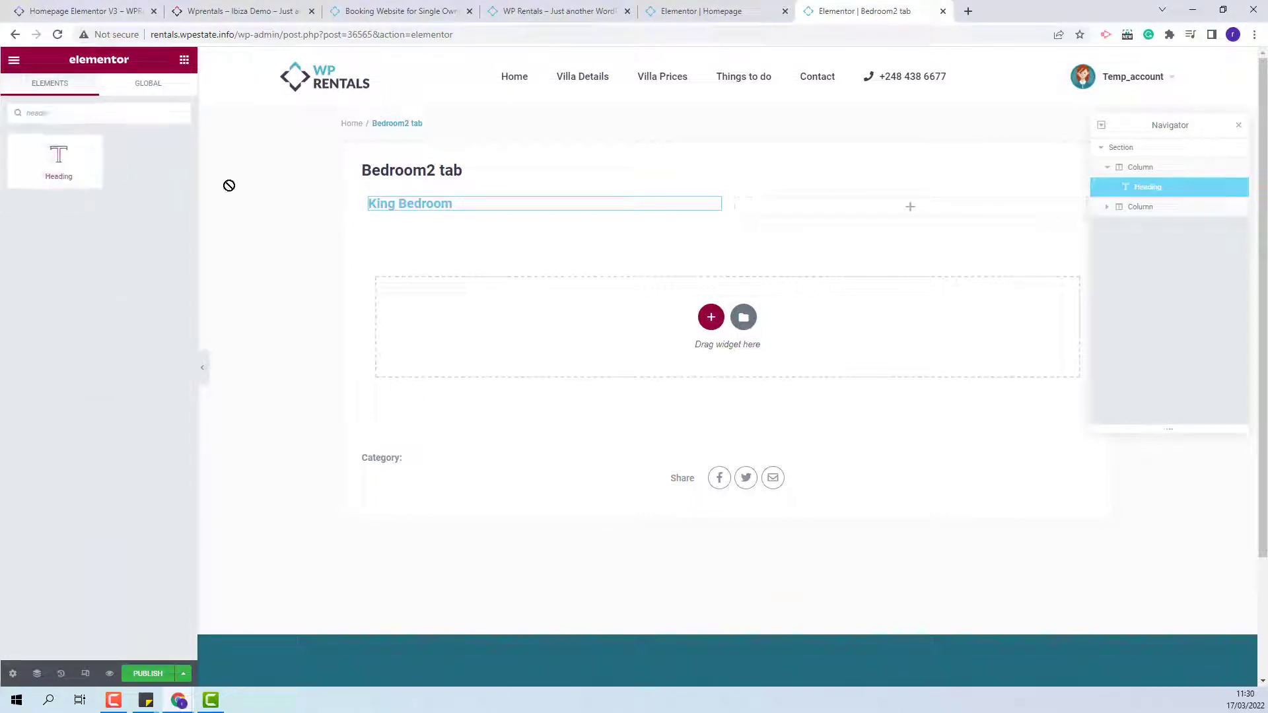
pyautogui.moveTo(118, 176); pyautogui.dragTo(9, 173)
pyautogui.write('This will be your ultimate villa in Seychelles when you watch the stunning sunset views from your master bedroom.')
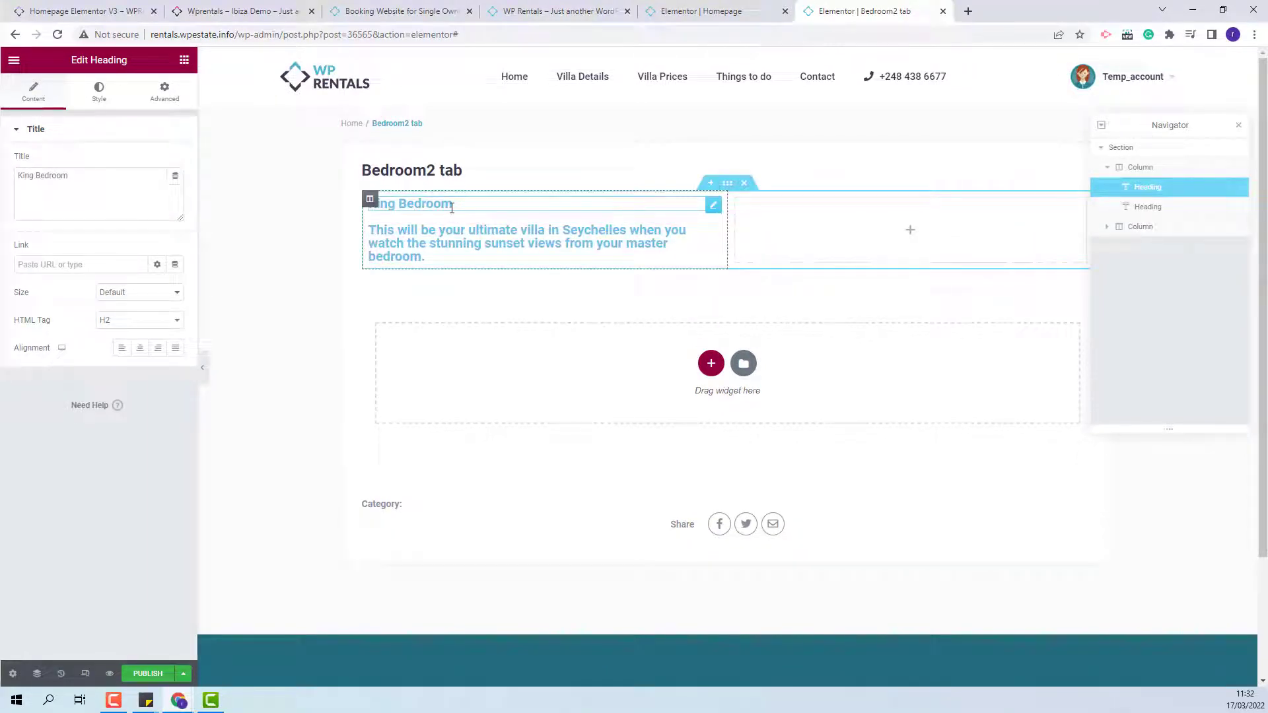
# - Change the text color of the "King Bedroom" heading to the copied dark color code
pyautogui.click(104, 97)
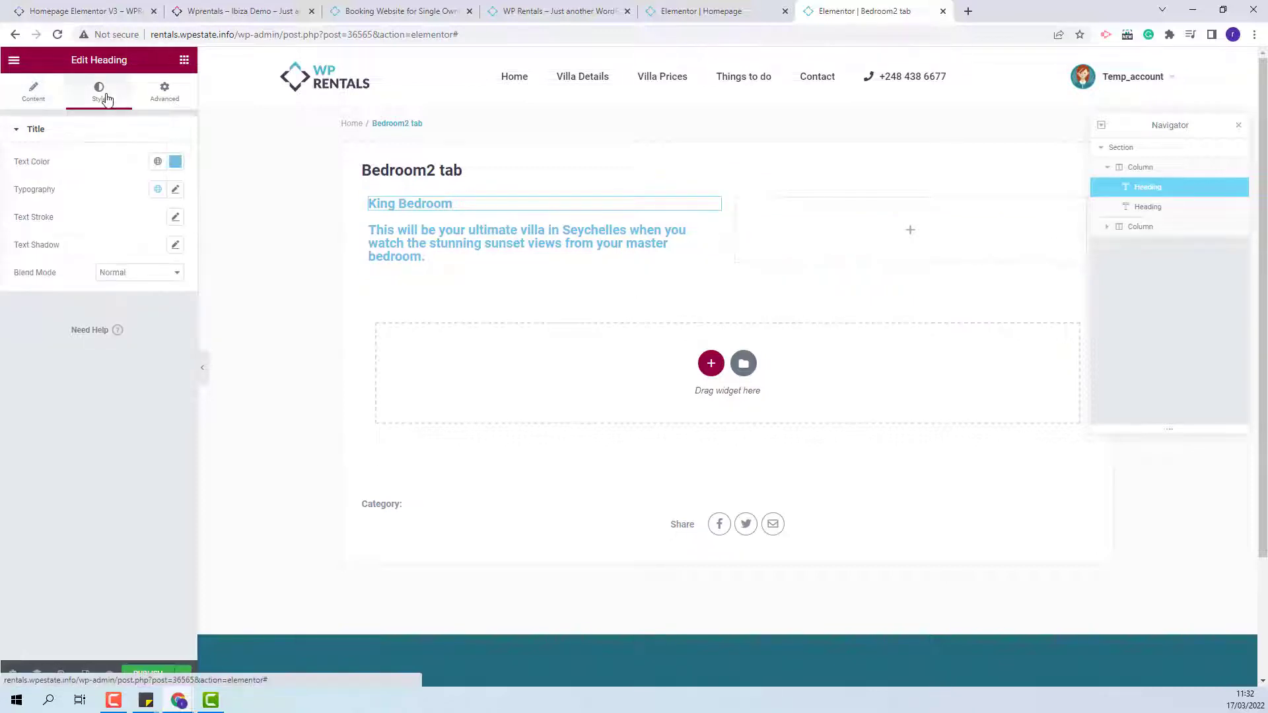
pyautogui.click(176, 163)
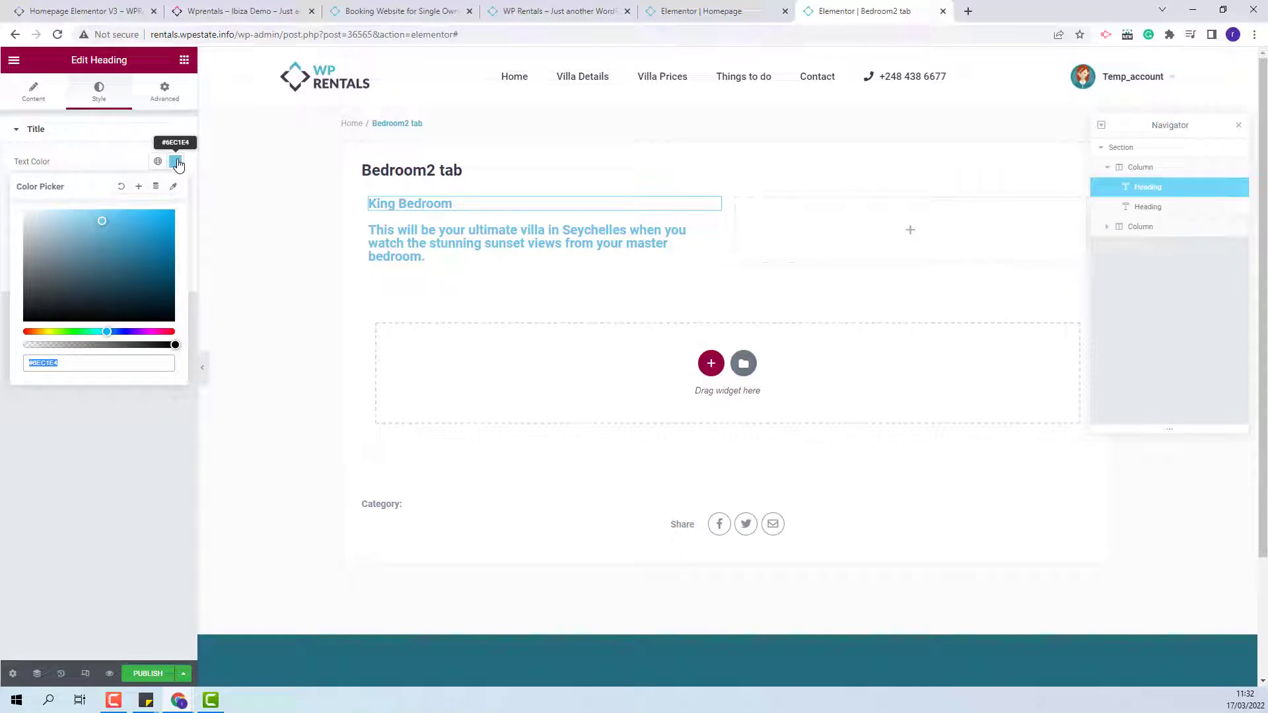
pyautogui.hotkey('ctrl', 'v')
pyautogui.click(102, 162)
# - Set the "King Bedroom" typography to Default family, size 28 px, weight 500, line height 1.3 em and letter spacing 0.5
pyautogui.click(176, 191)
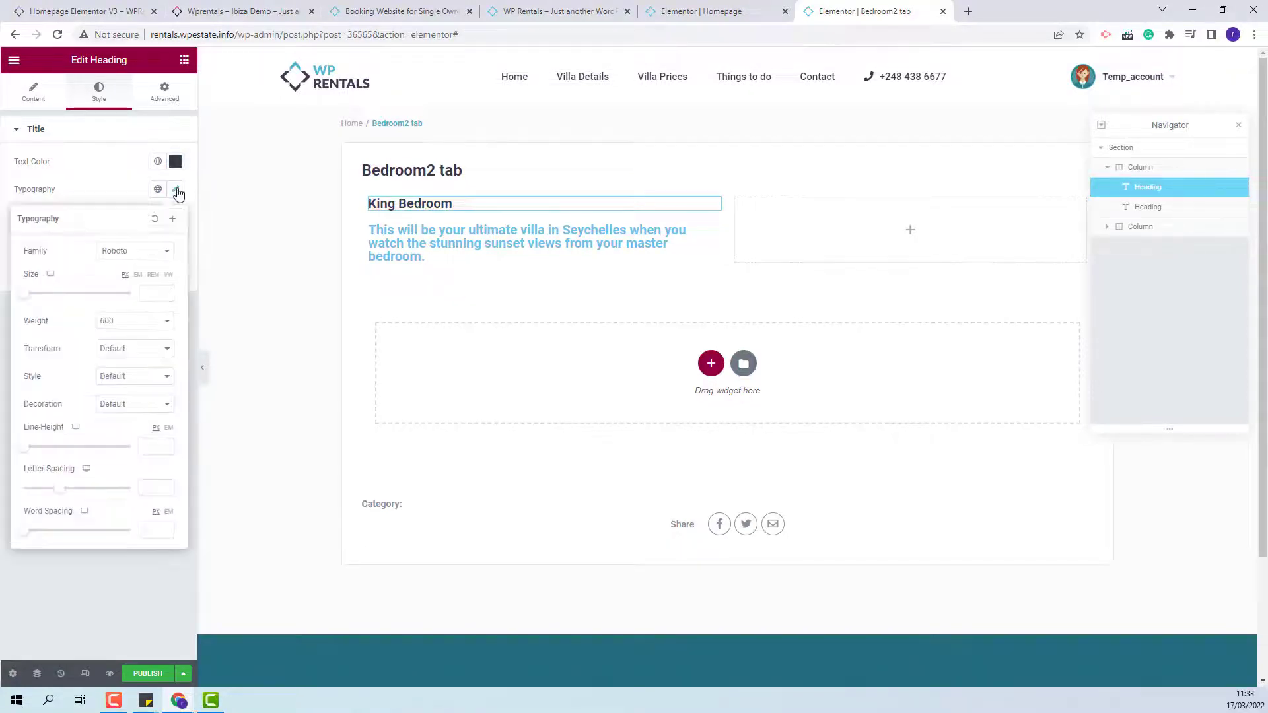
pyautogui.click(135, 250)
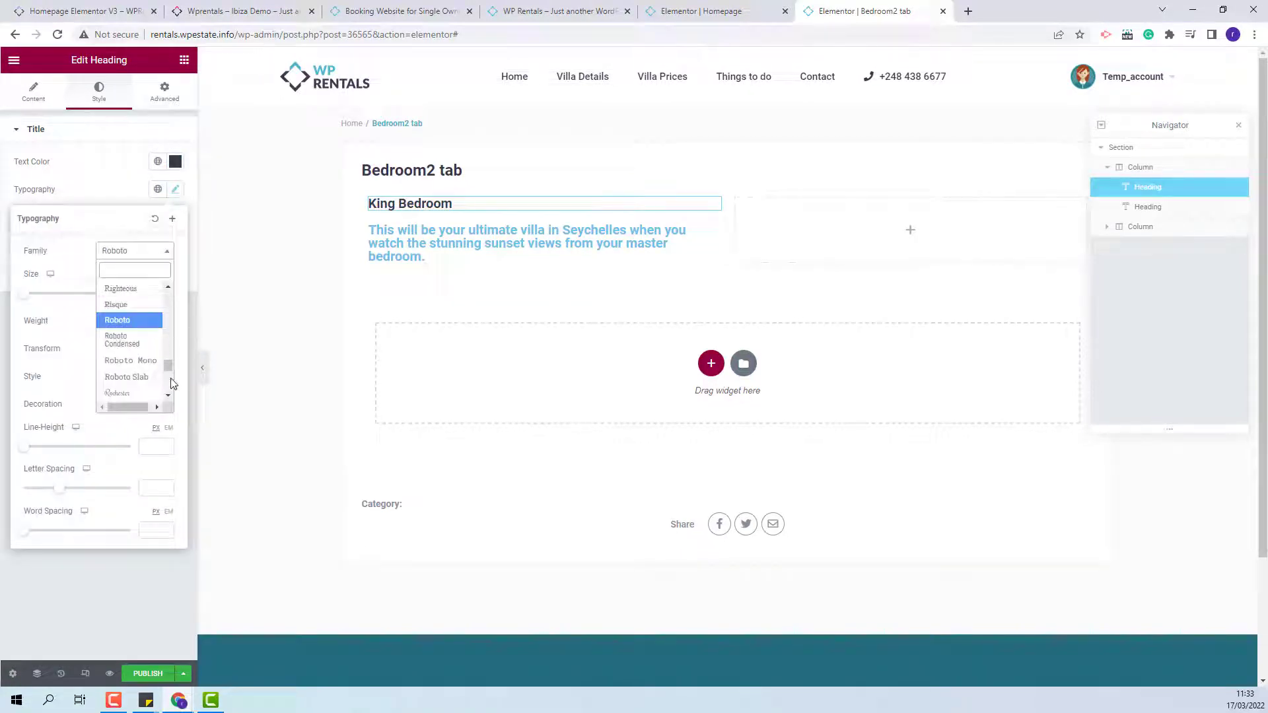
pyautogui.moveTo(168, 368); pyautogui.dragTo(168, 290)
pyautogui.click(129, 289)
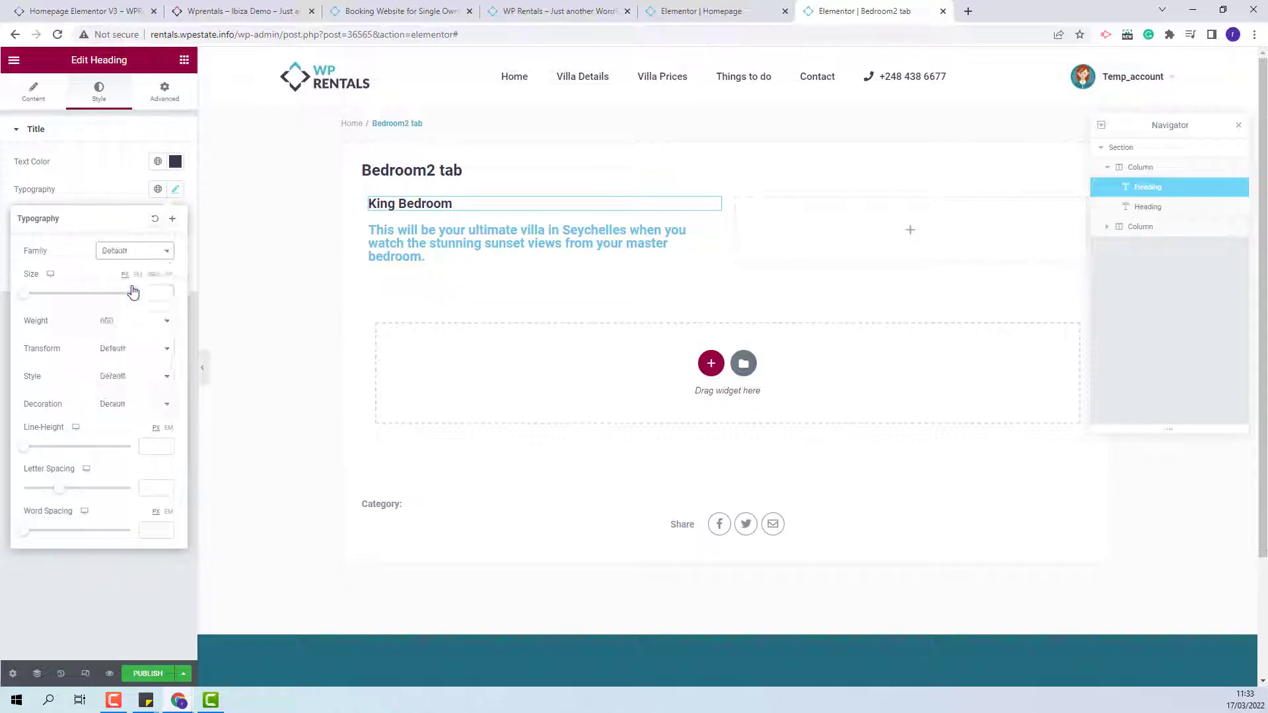
pyautogui.write('28')
pyautogui.click(108, 323)
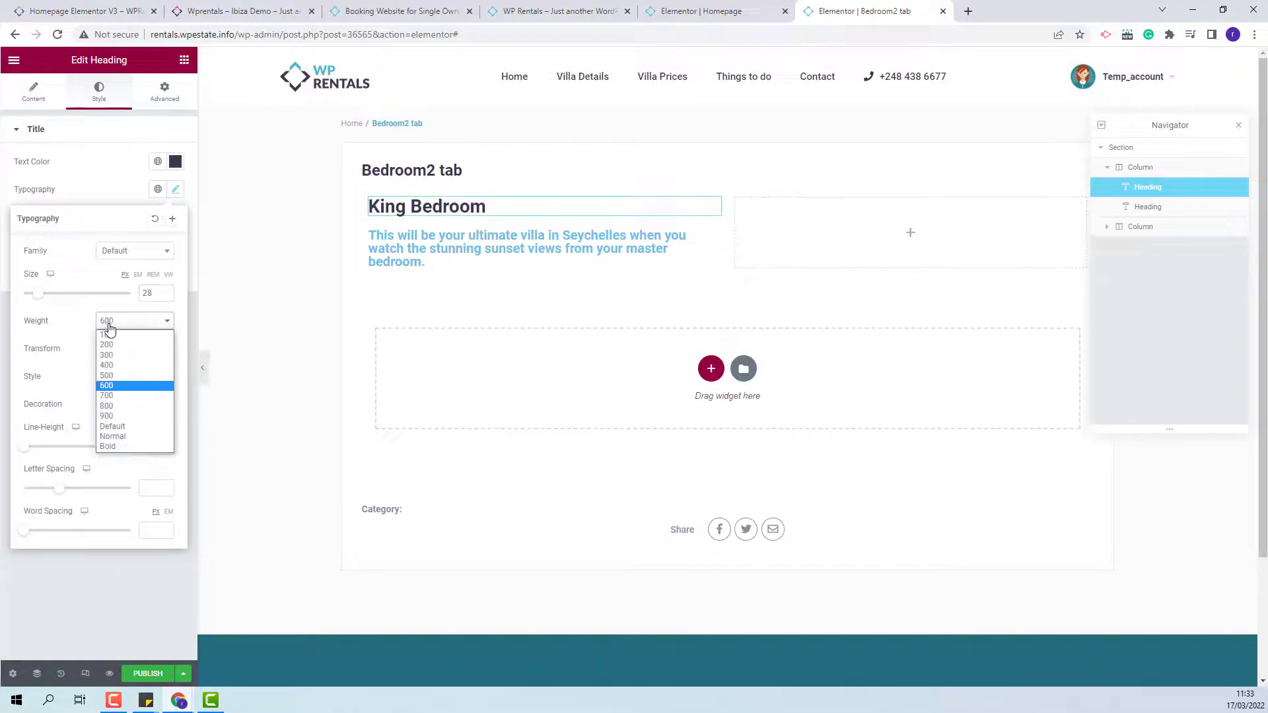
pyautogui.click(112, 372)
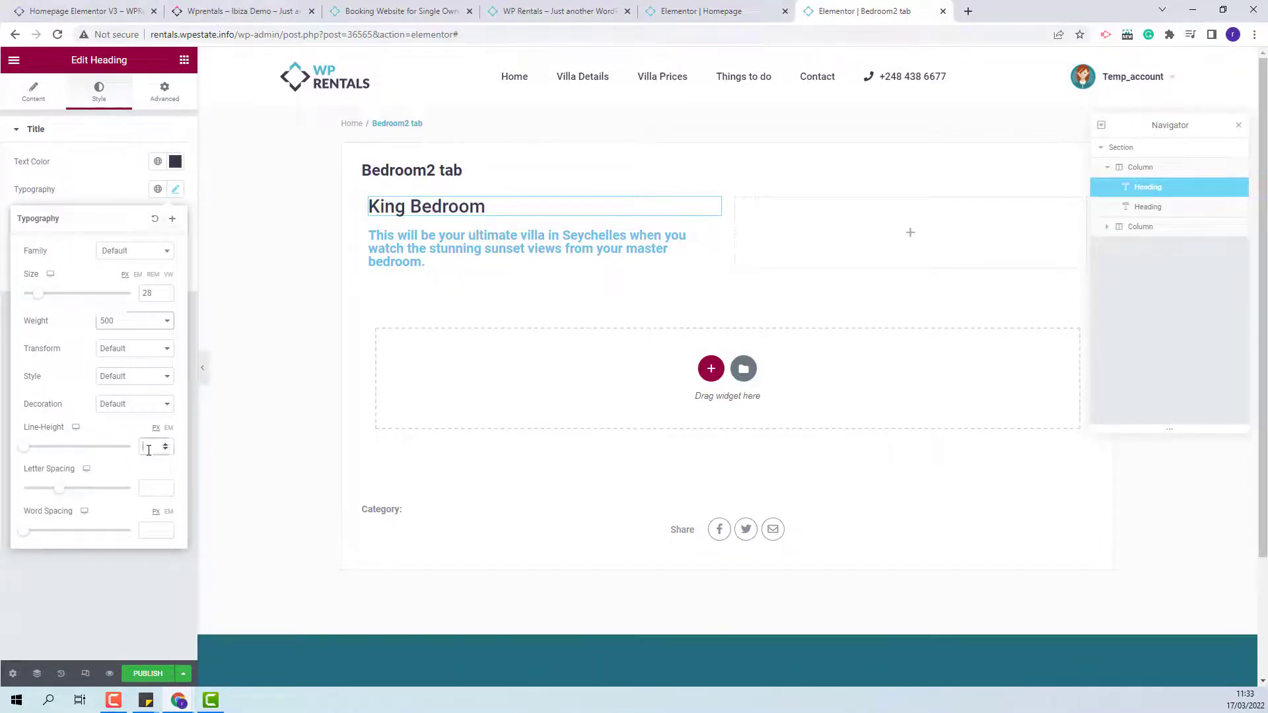
pyautogui.click(168, 427)
pyautogui.click(153, 446)
pyautogui.write('1.3')
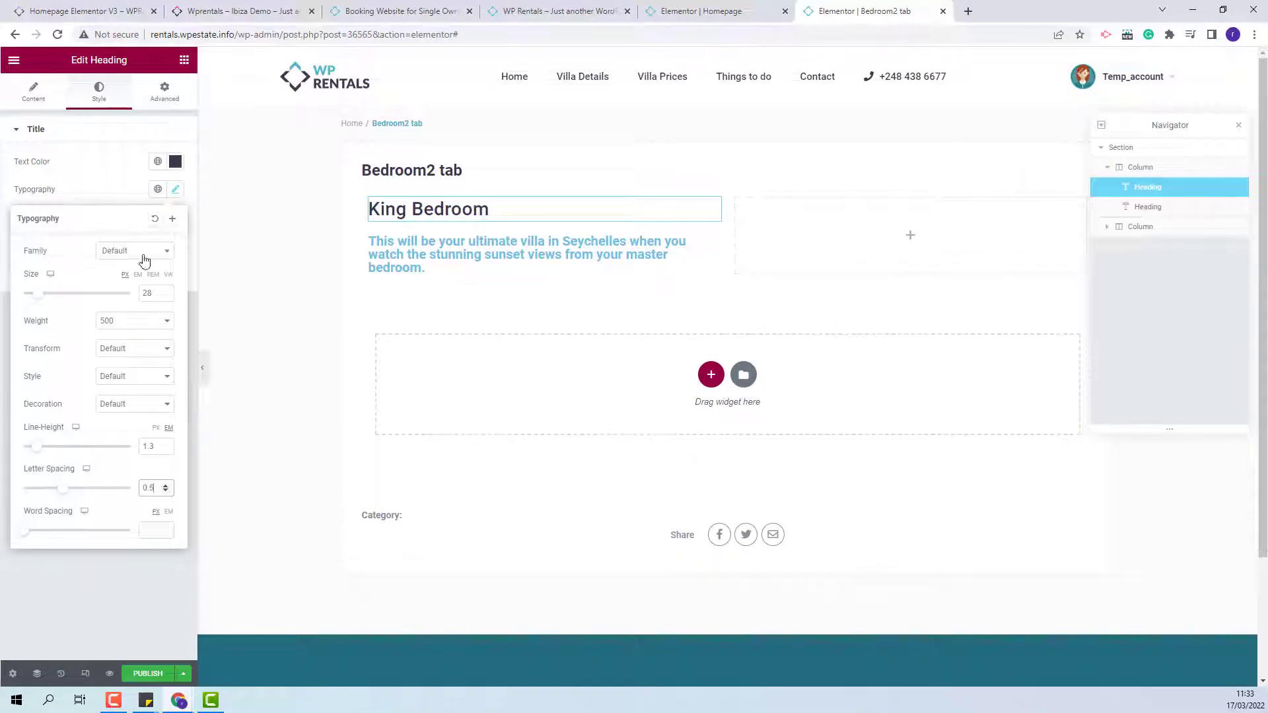
pyautogui.click(101, 179)
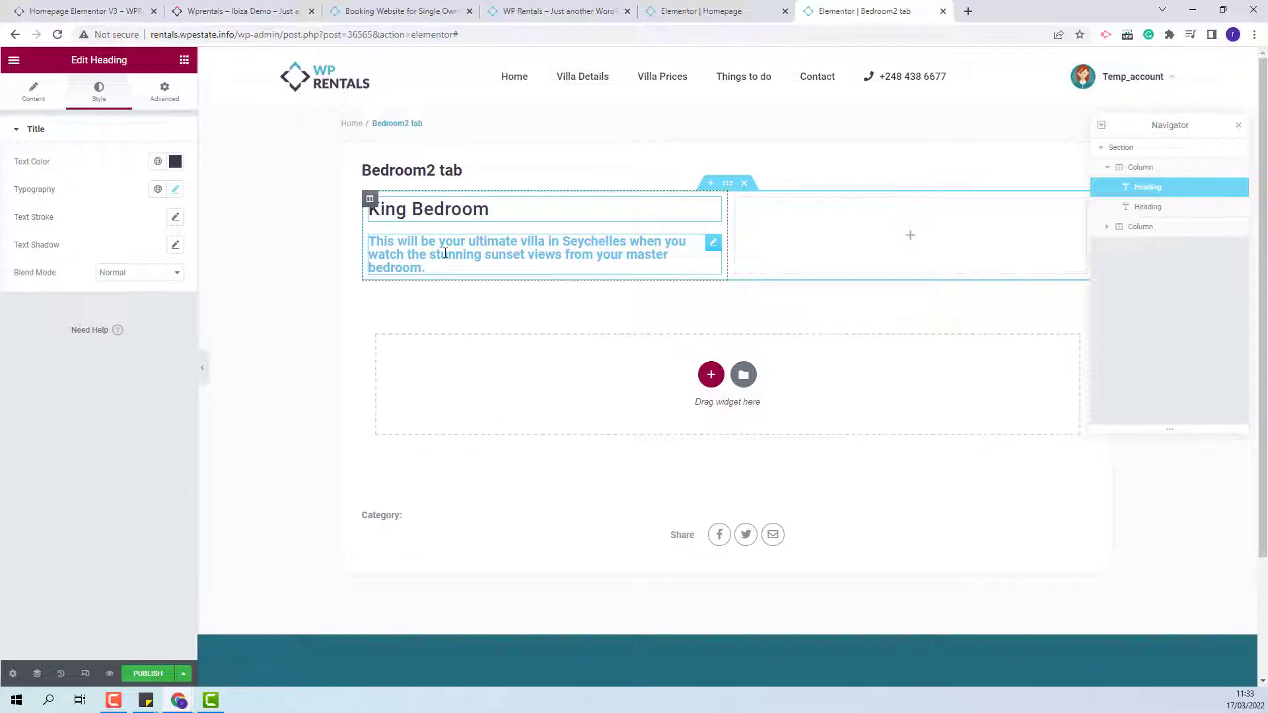
# - Set the text color of the villa description heading to #7C7C7C
pyautogui.click(445, 252)
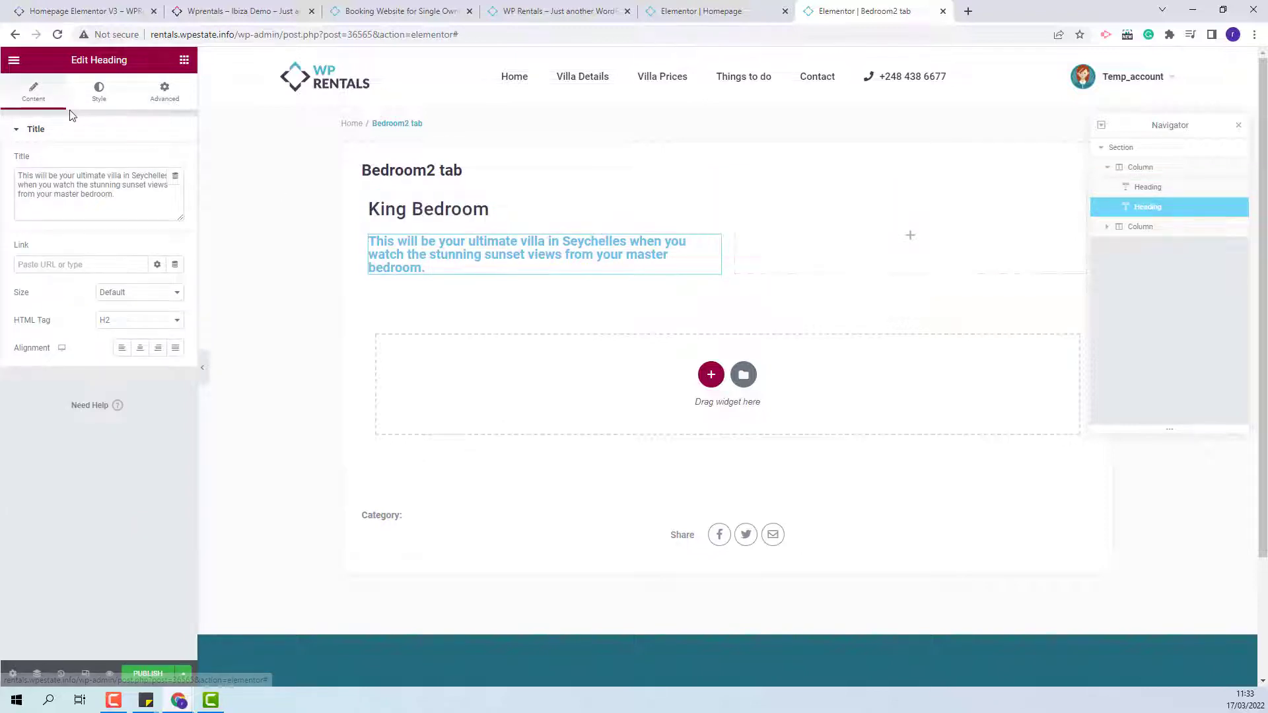
pyautogui.click(99, 93)
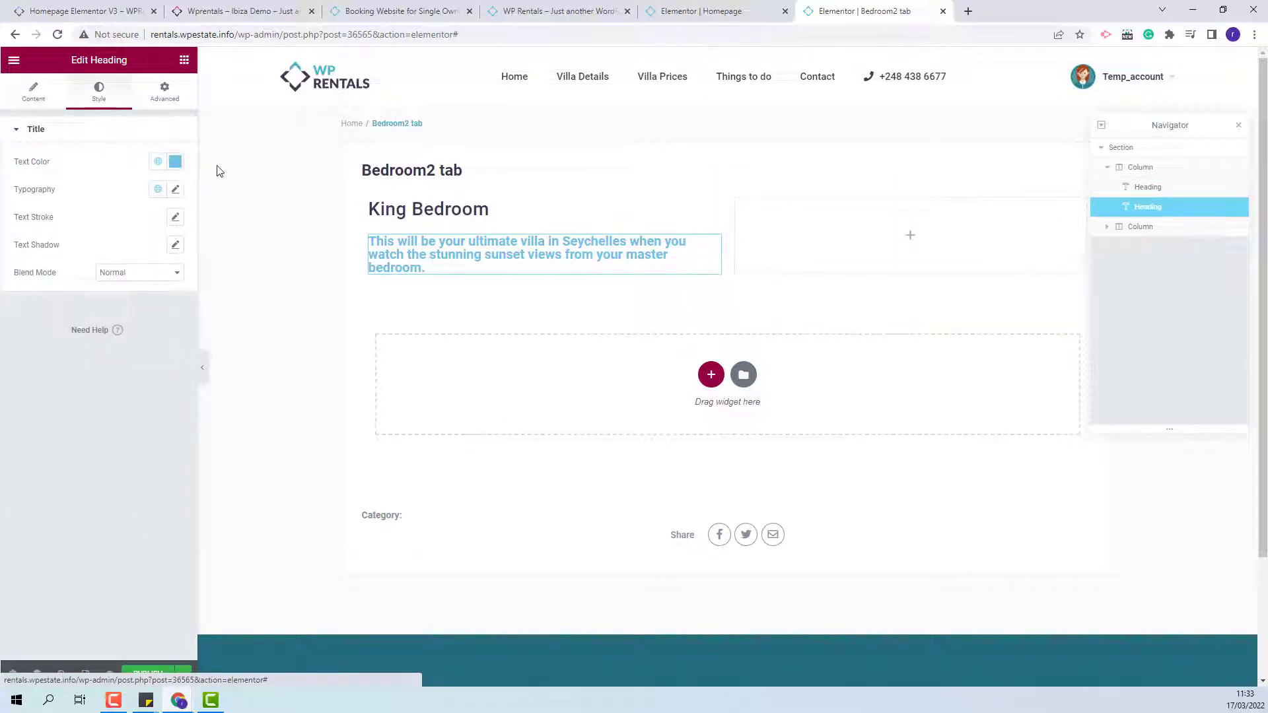
pyautogui.click(175, 161)
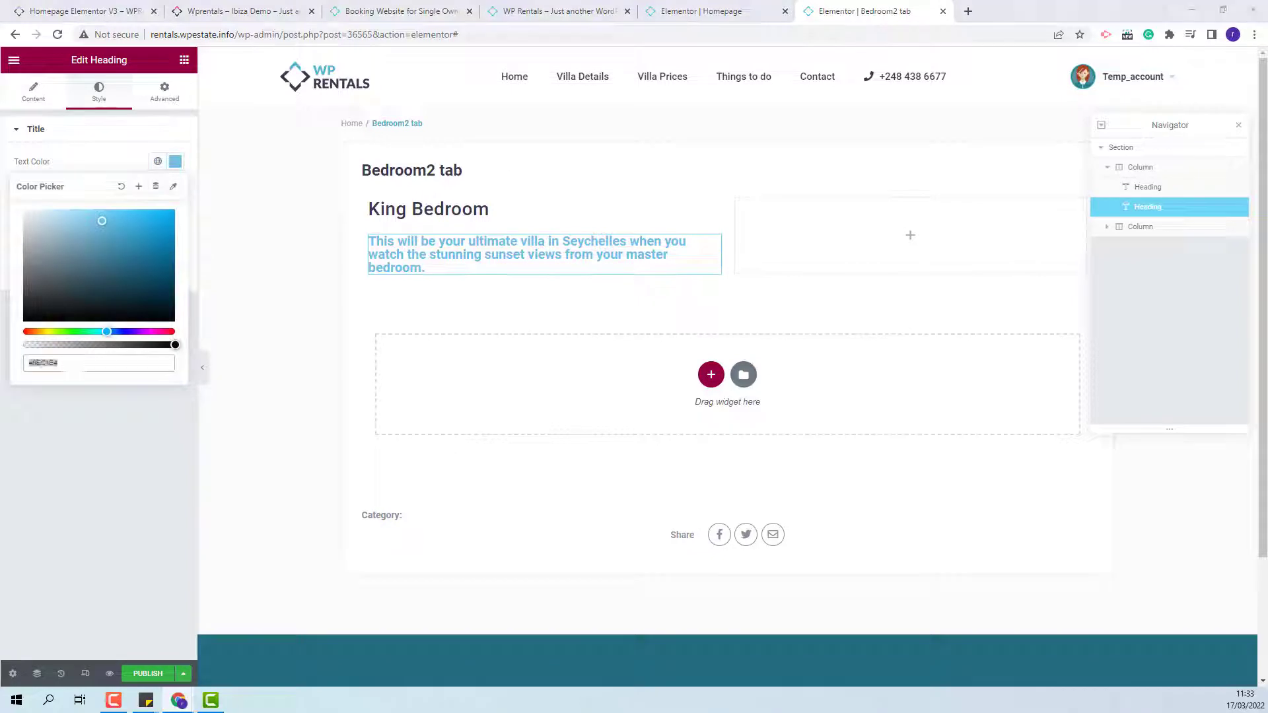
pyautogui.write('#7C7C7C')
# - Set the description heading's typography to Default family, size 16 px, weight 400 and line height 1.5 em
pyautogui.click(176, 191)
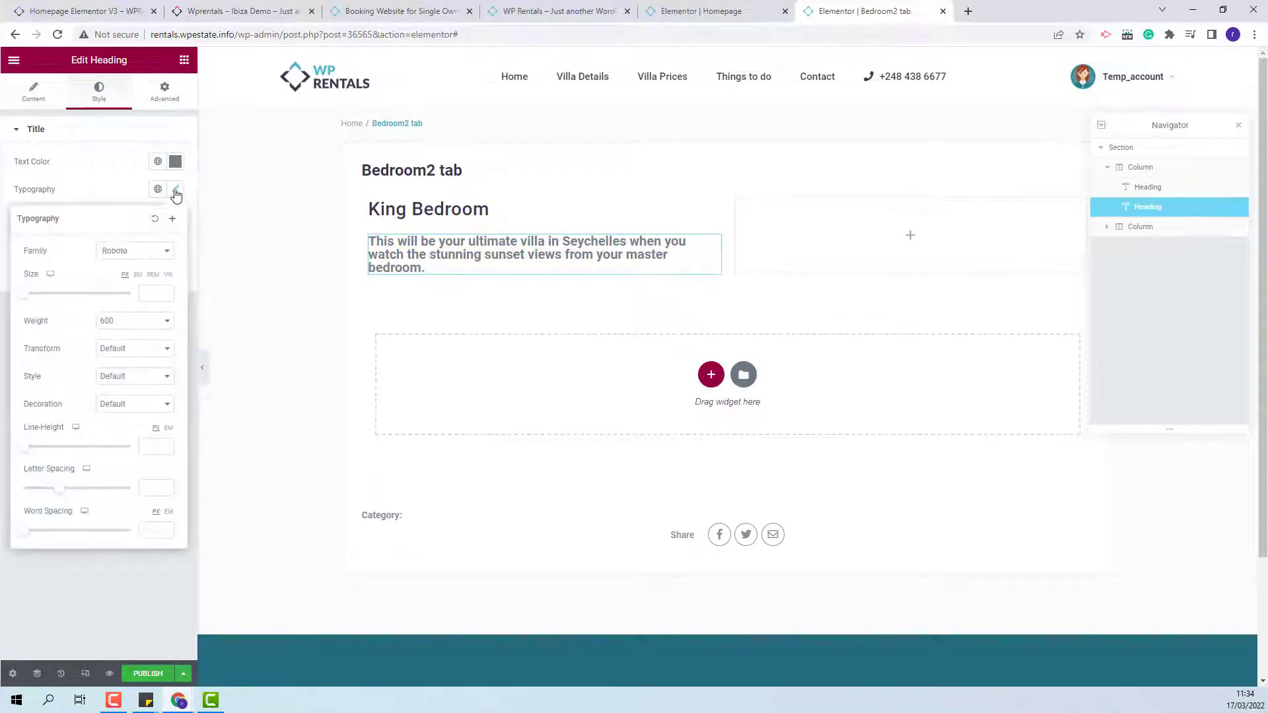
pyautogui.click(139, 250)
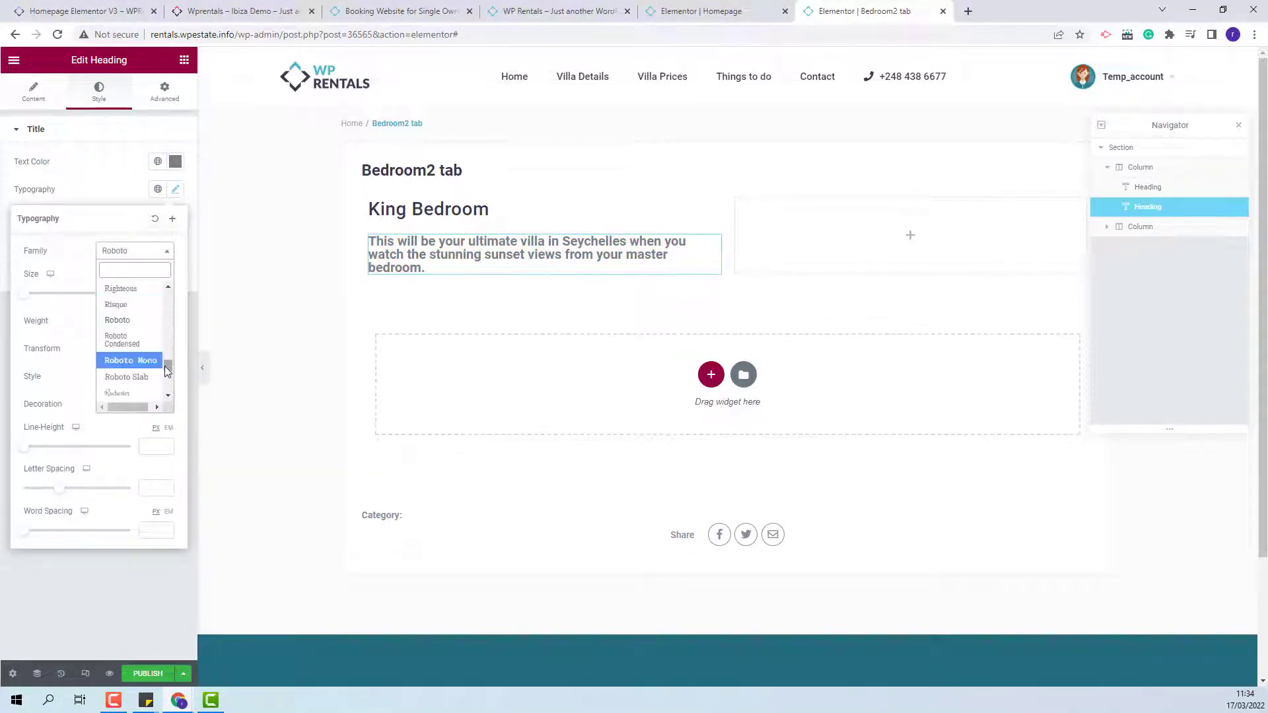
pyautogui.click(114, 288)
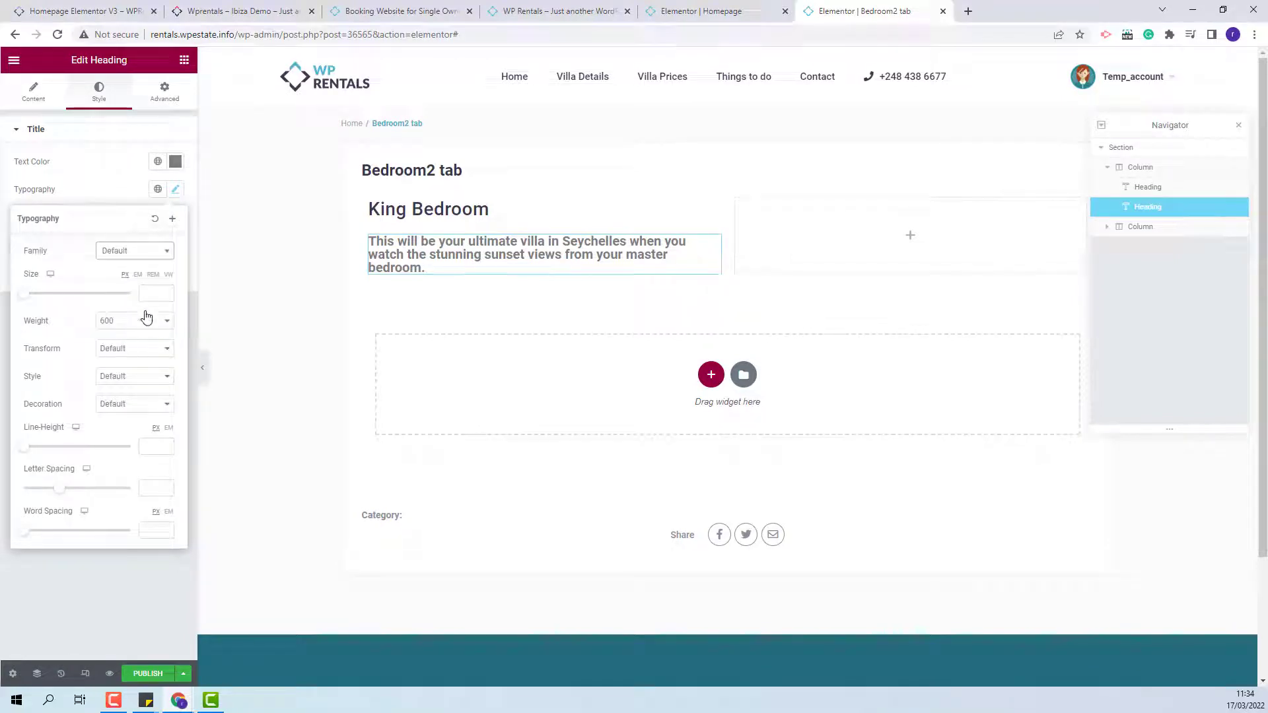
pyautogui.click(152, 292)
pyautogui.write('16')
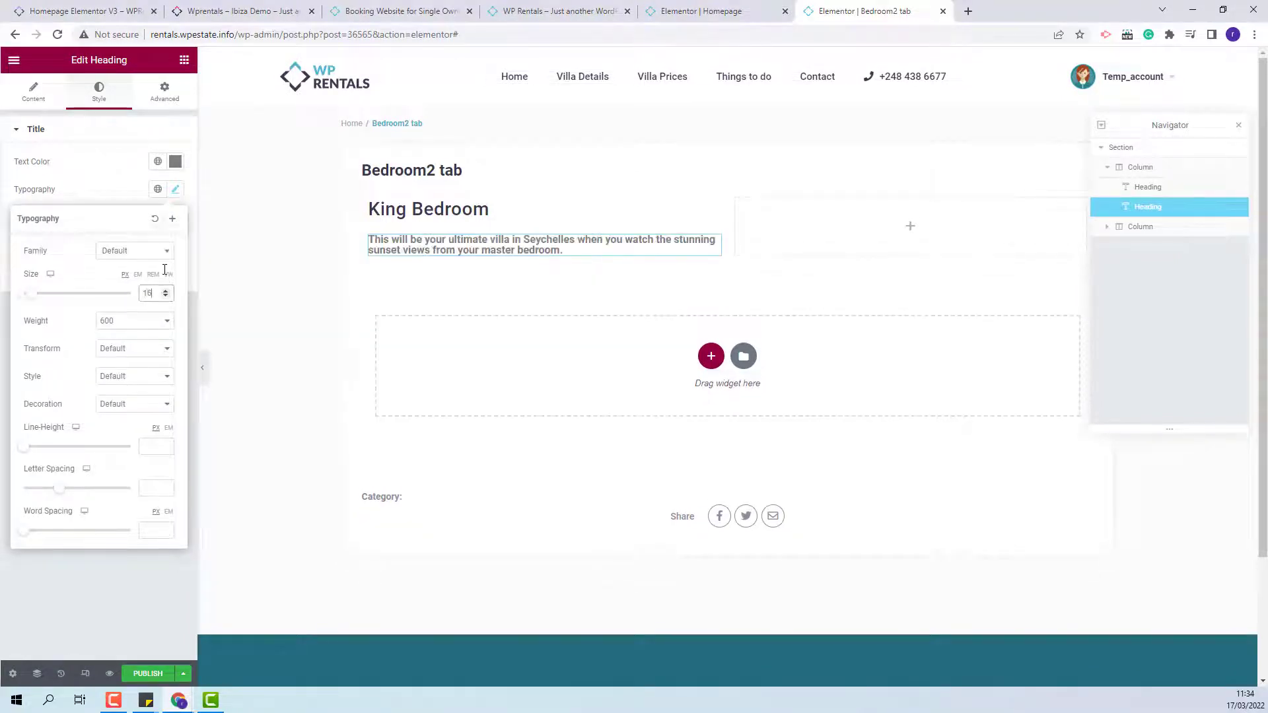
pyautogui.click(132, 321)
pyautogui.click(117, 367)
pyautogui.click(155, 446)
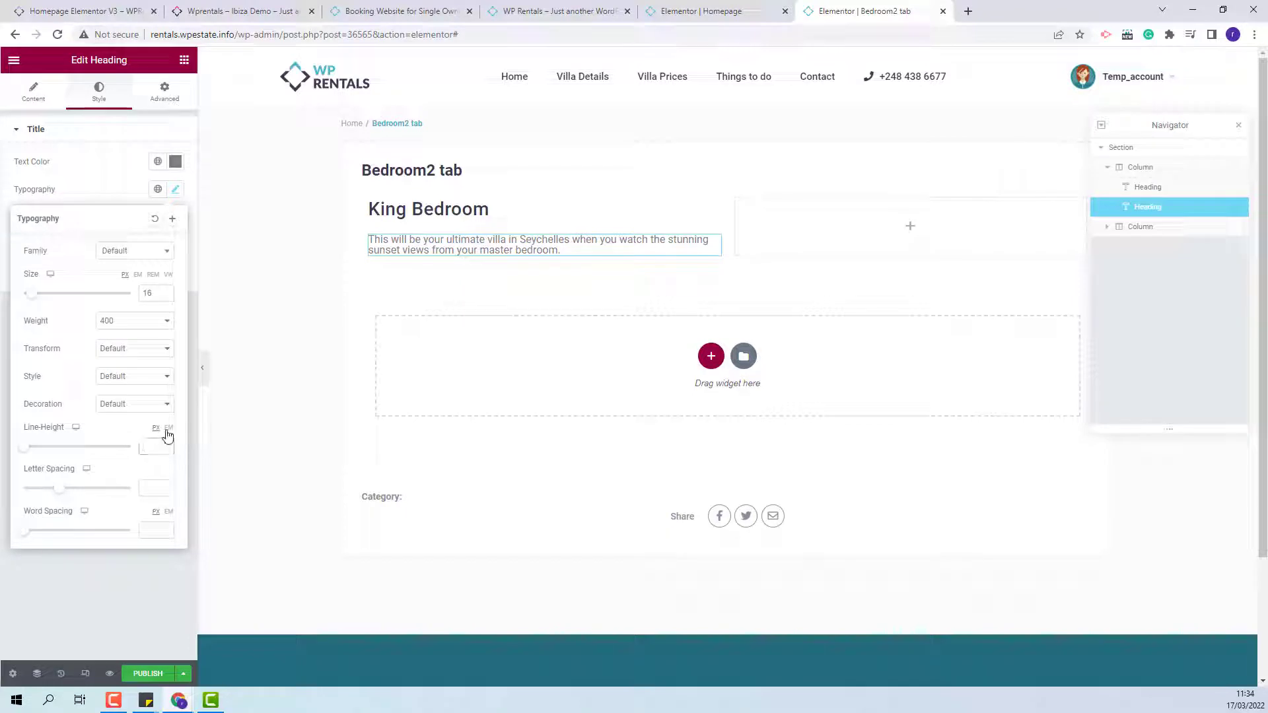
pyautogui.write('1.5')
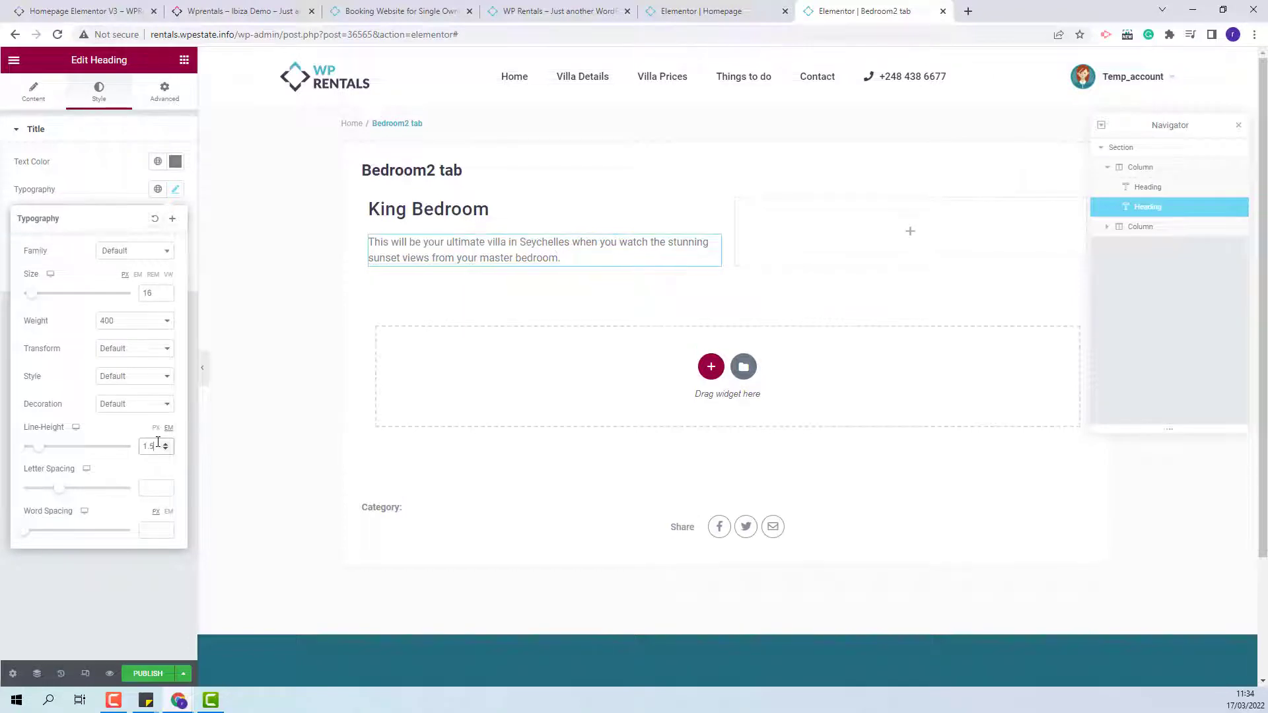
pyautogui.click(146, 489)
pyautogui.click(403, 302)
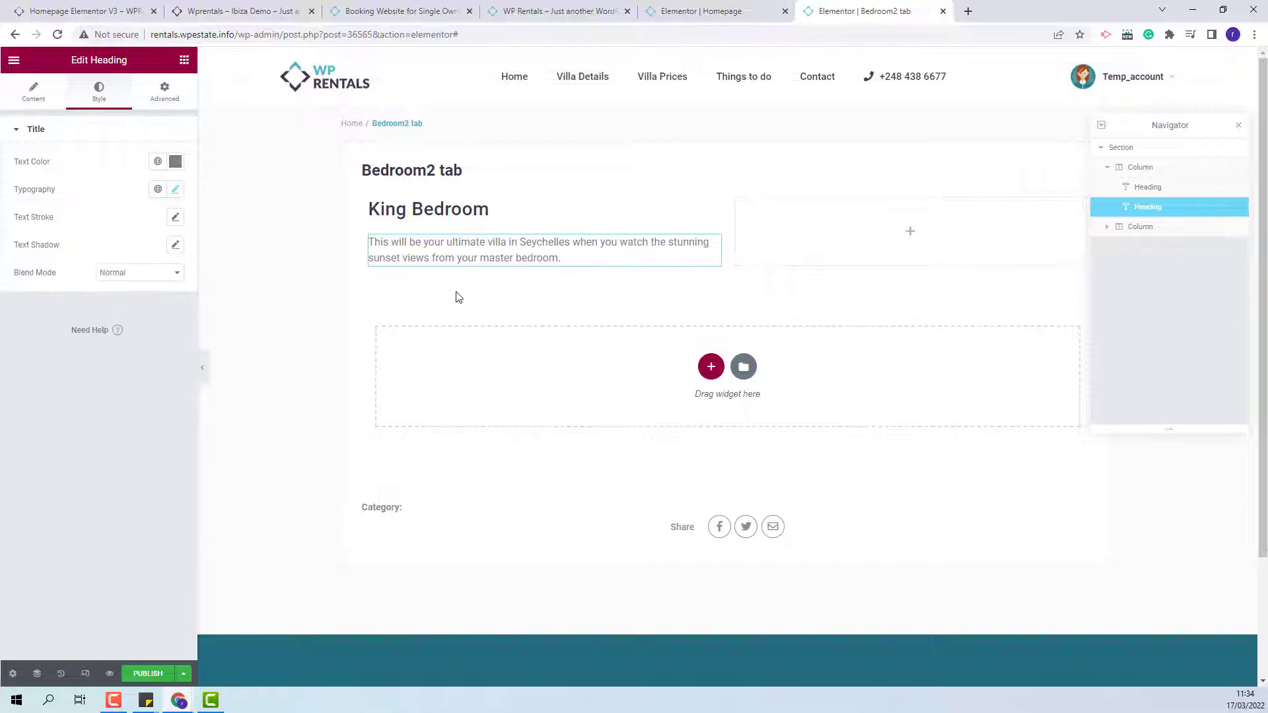
# - Add an Icon List widget below the description heading in the first column
pyautogui.click(184, 60)
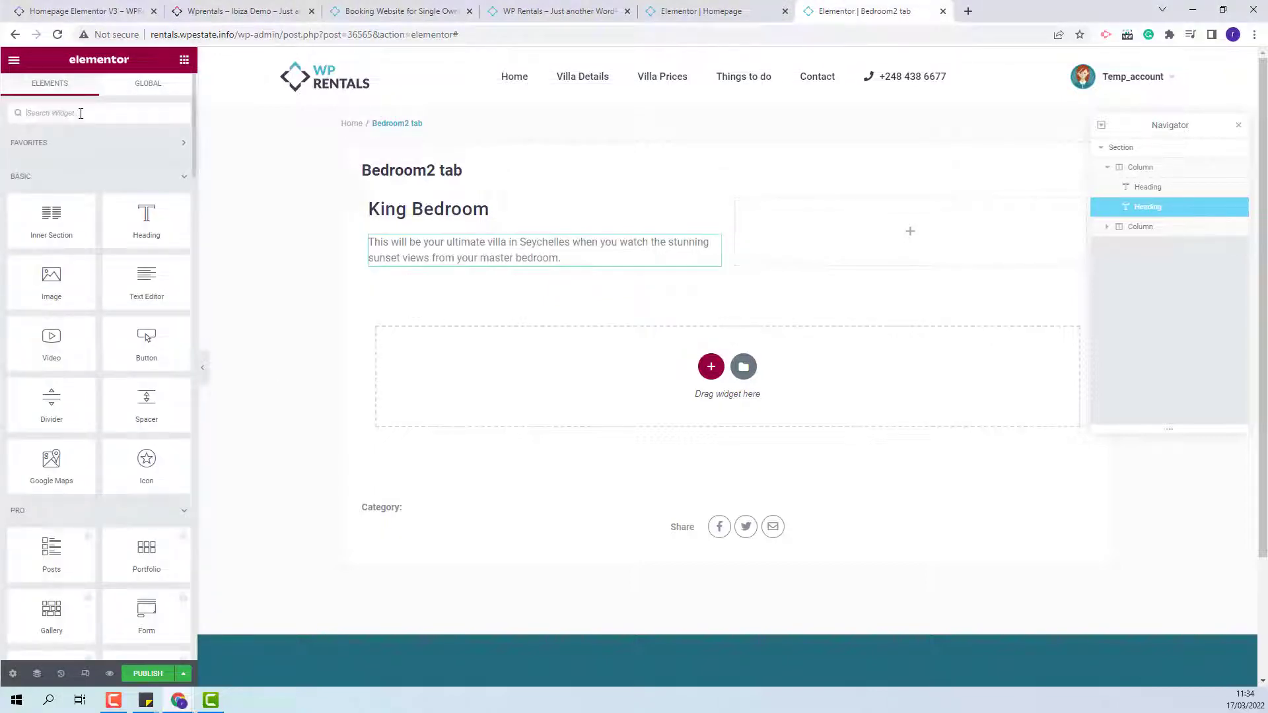
pyautogui.write('icon lis')
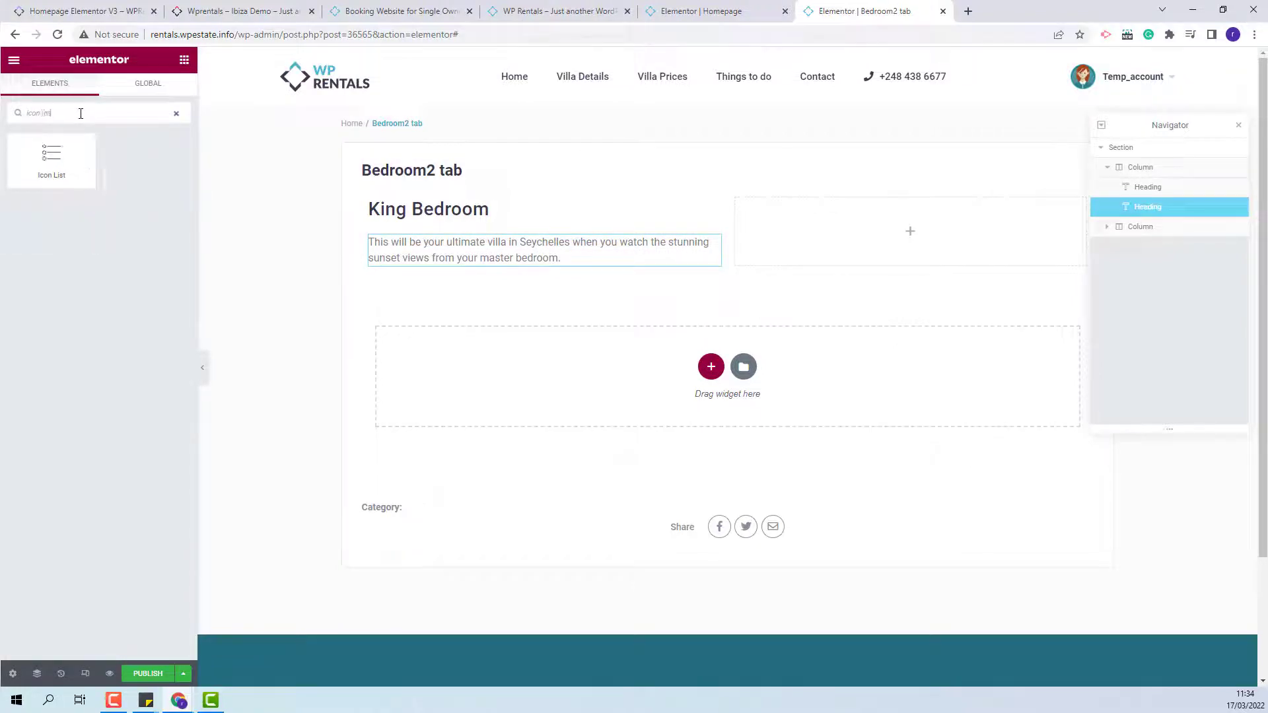
pyautogui.moveTo(52, 158); pyautogui.dragTo(476, 271)
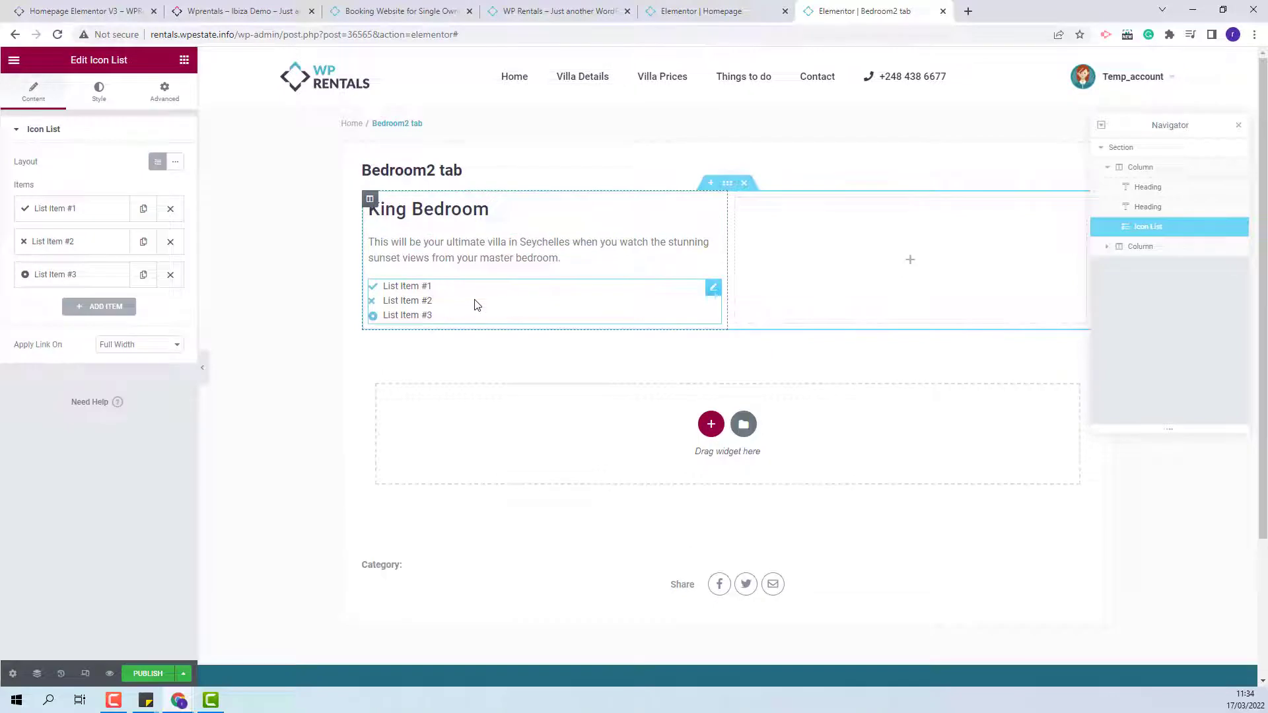
# - Set the first icon list item's text to "King Size Bed", keeping its check mark icon and leaving the link empty
pyautogui.click(102, 209)
pyautogui.click(76, 255)
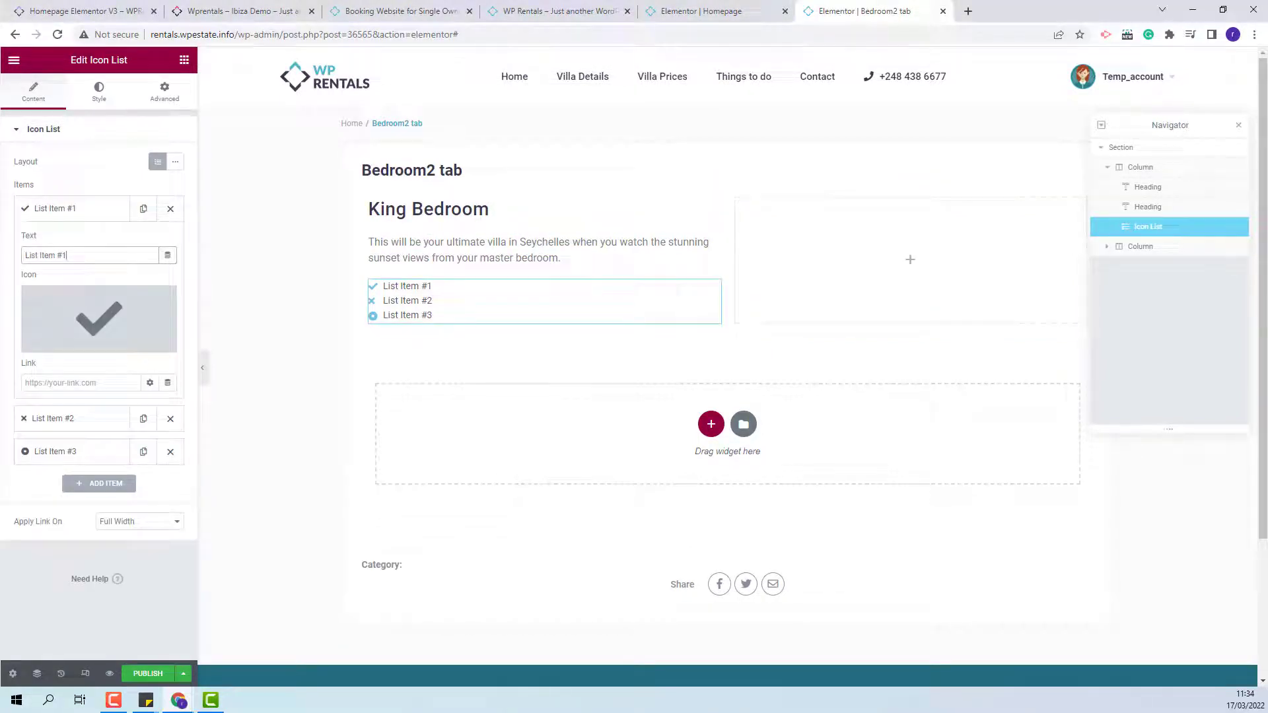
pyautogui.hotkey('ctrl', 'a')
pyautogui.write('King Size Bed')
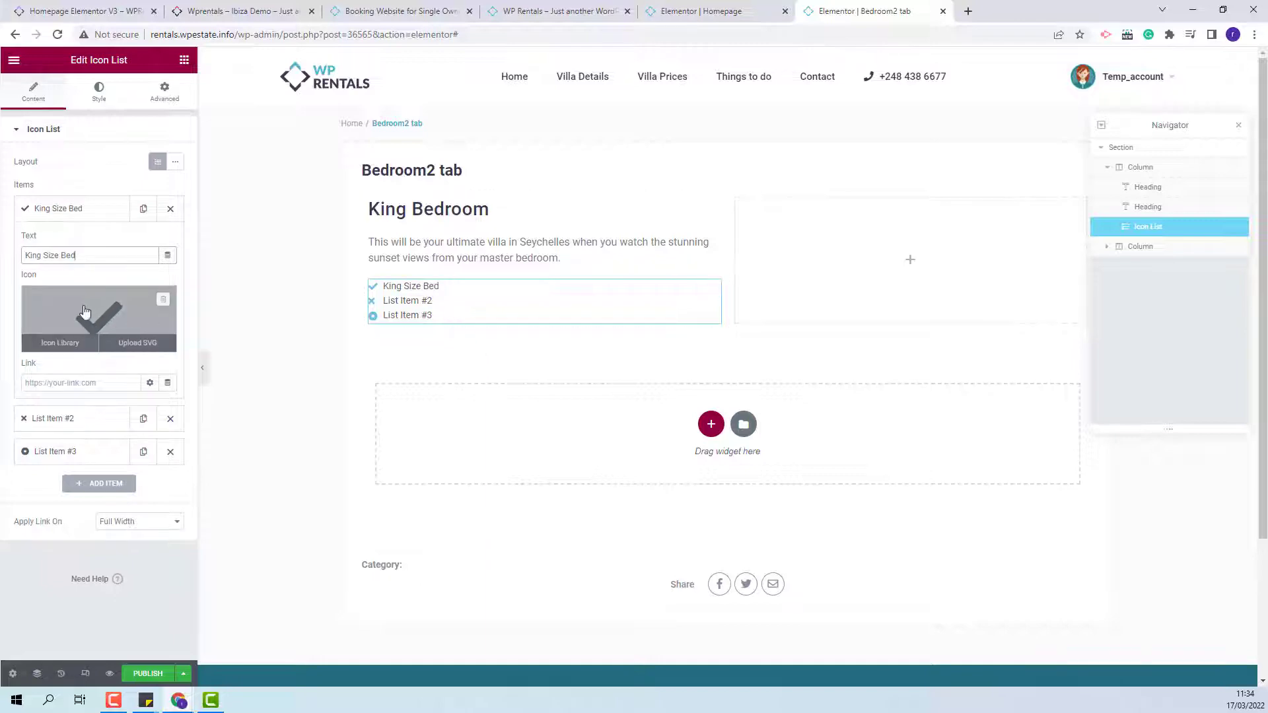
pyautogui.click(60, 344)
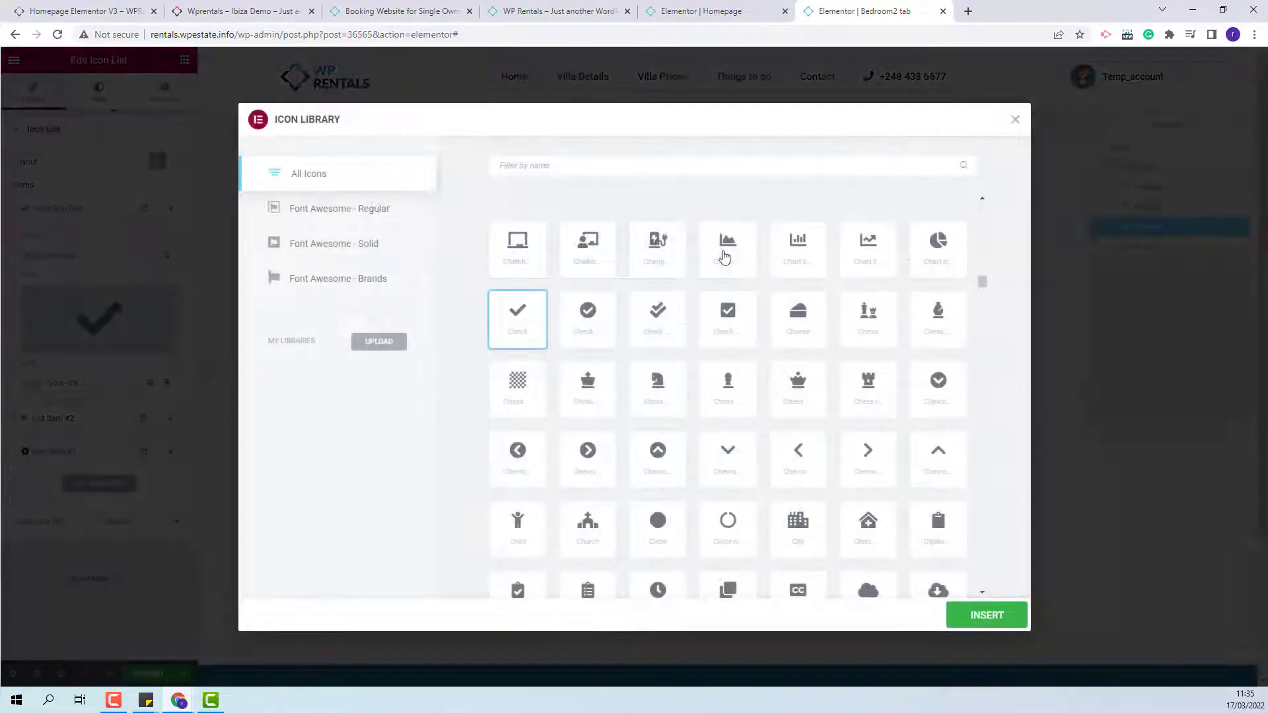
pyautogui.click(771, 50)
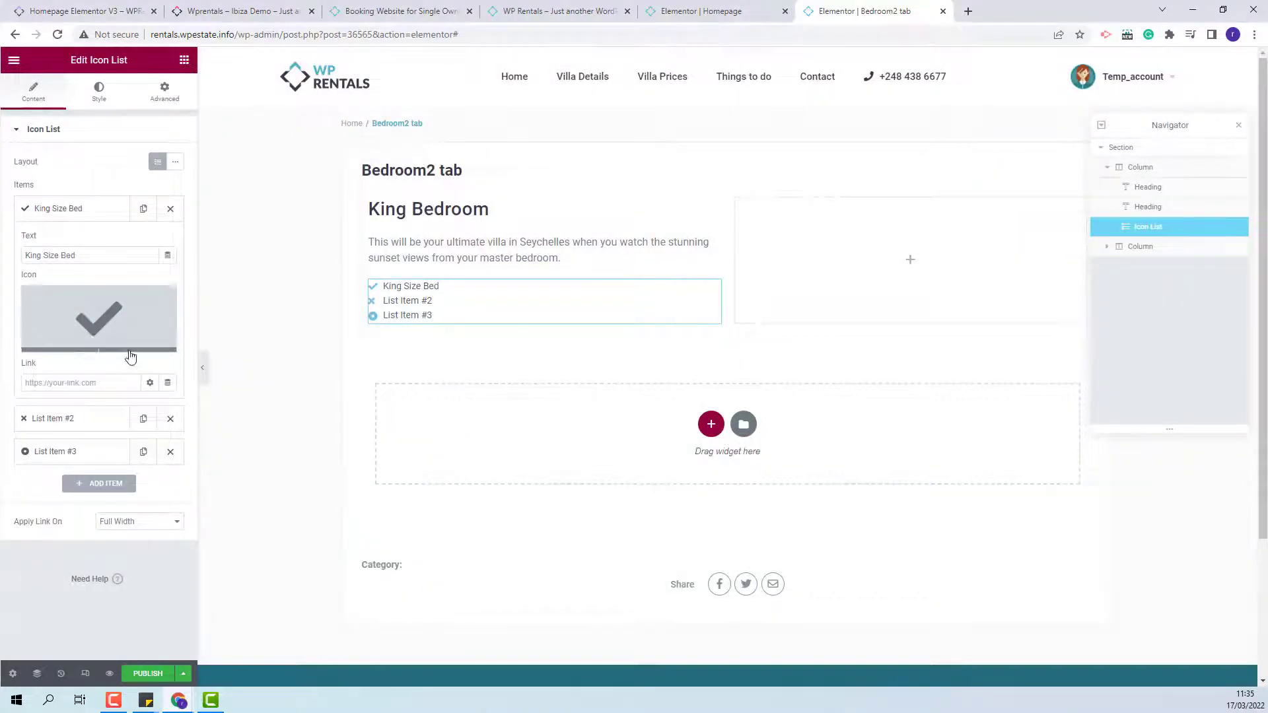
pyautogui.moveTo(132, 343)
pyautogui.click(106, 382)
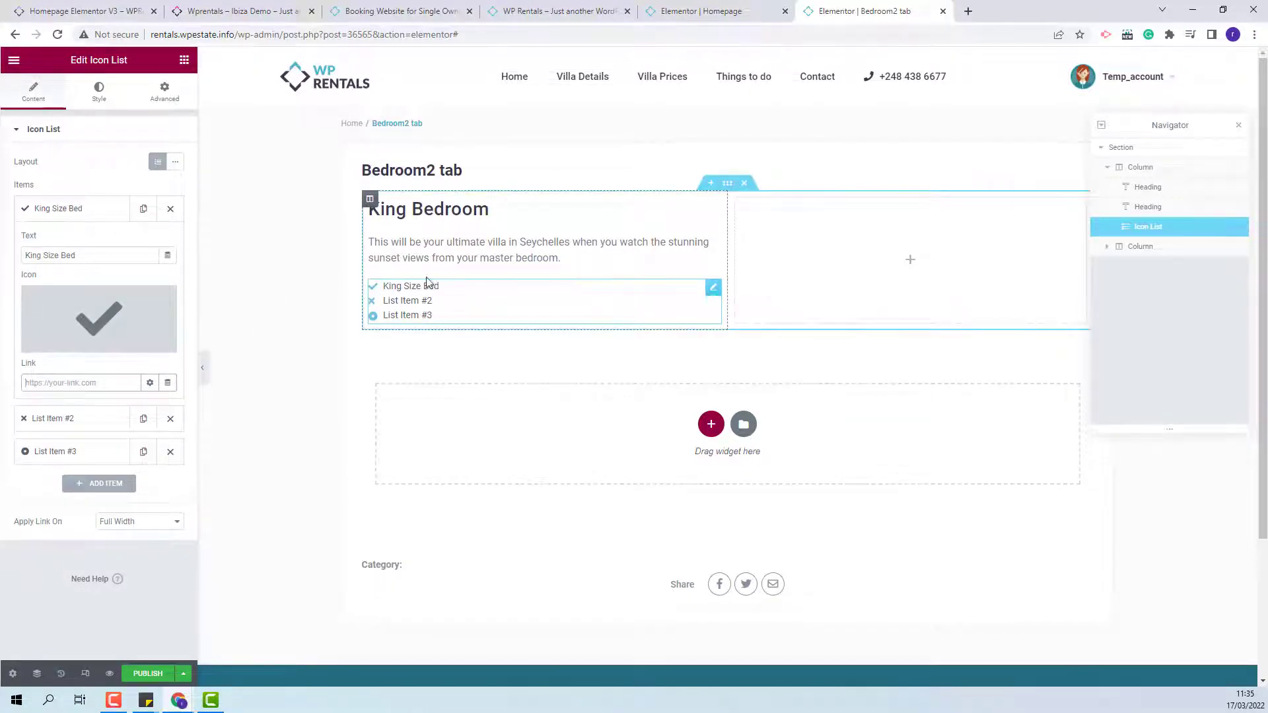
# - Set the second icon list item's text to "Ocean View" and its icon to the Check icon
pyautogui.click(69, 418)
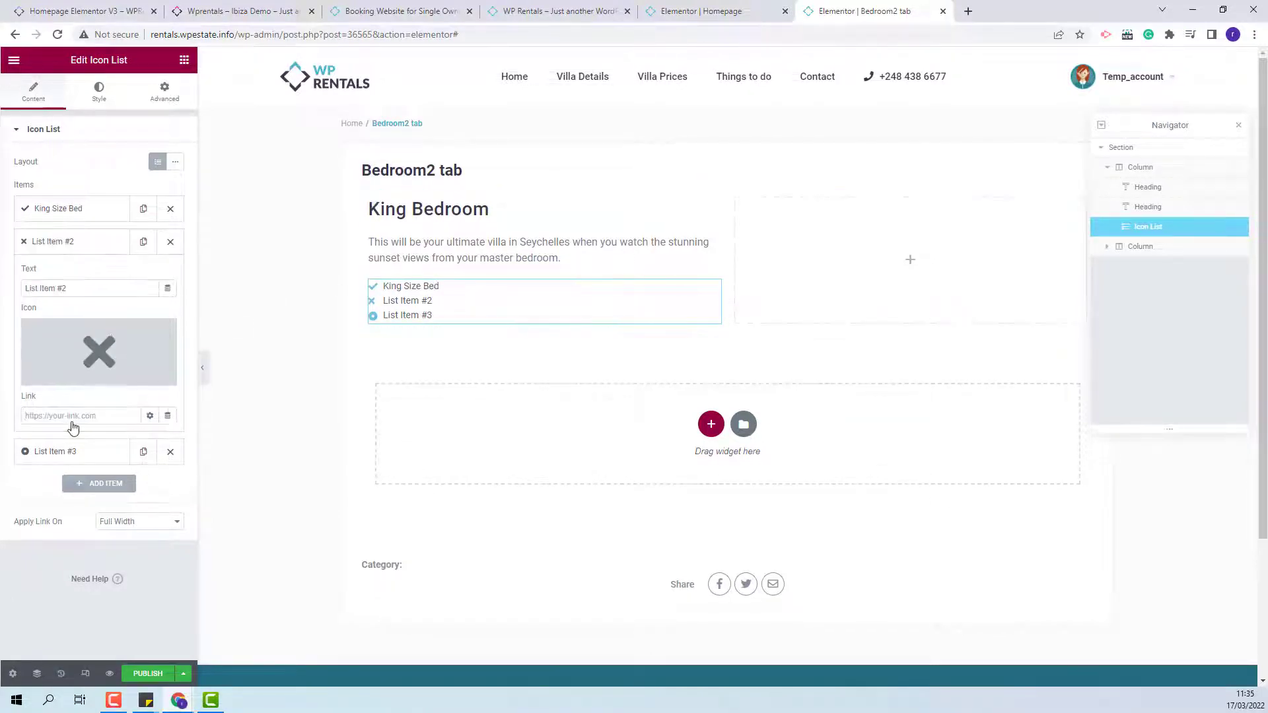
pyautogui.click(111, 296)
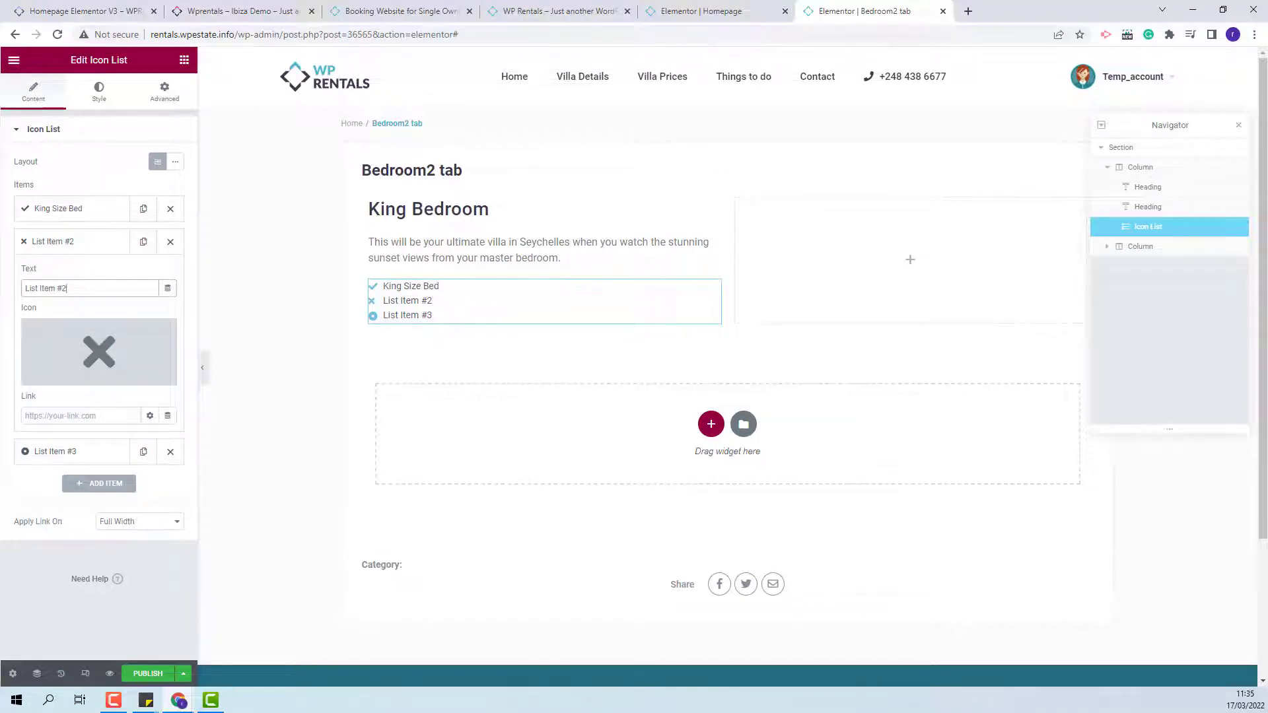
pyautogui.hotkey('ctrl', 'a')
pyautogui.write('Ocean View')
pyautogui.click(99, 352)
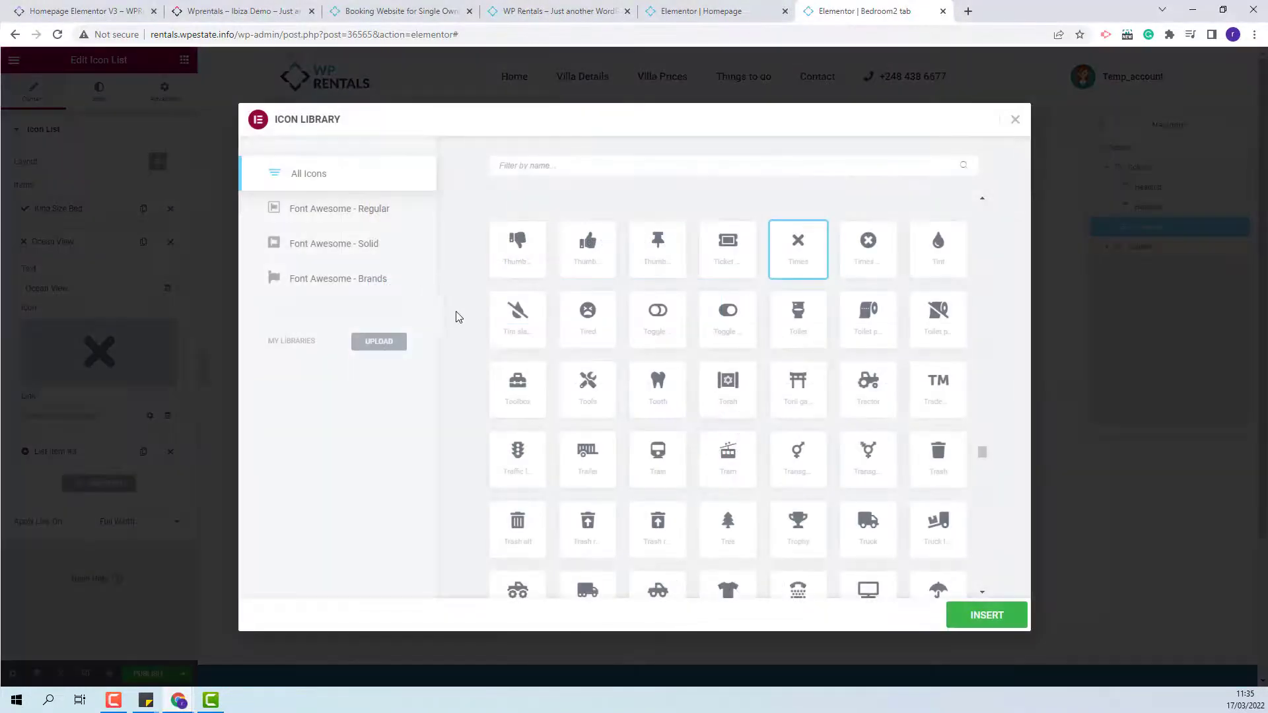
pyautogui.scroll(-7, 786, 388)
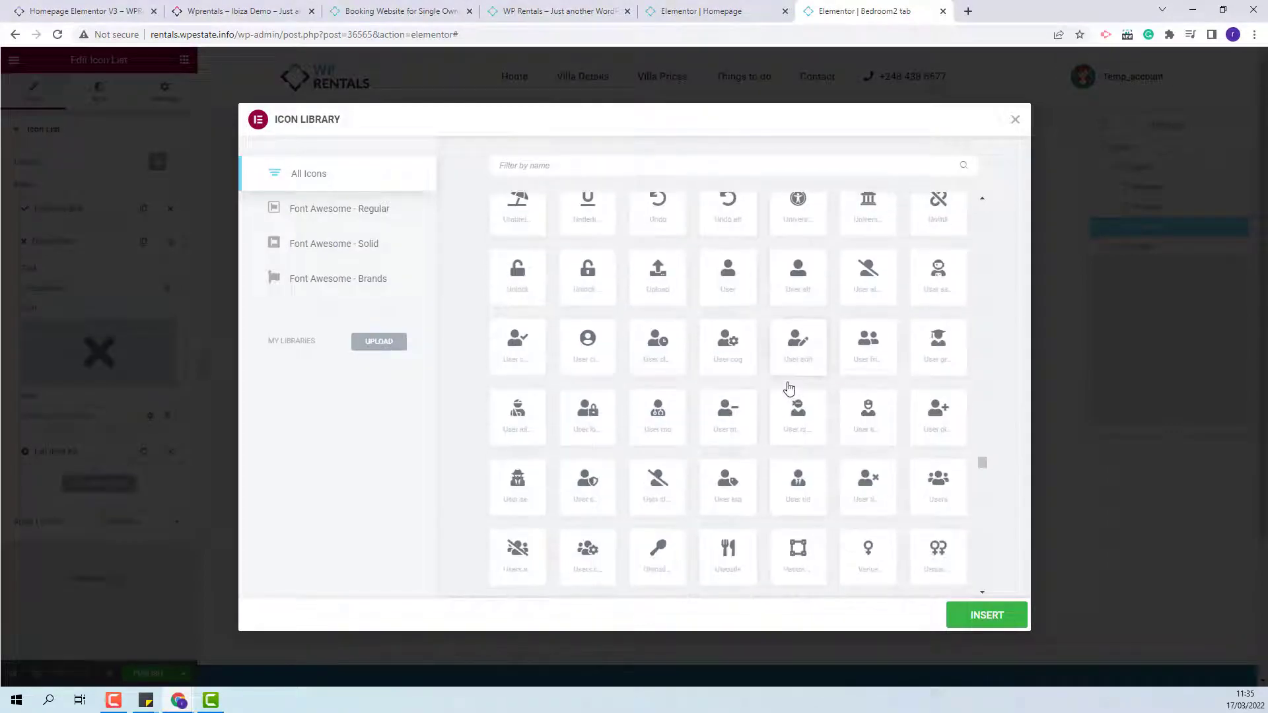
pyautogui.write('check')
pyautogui.click(799, 264)
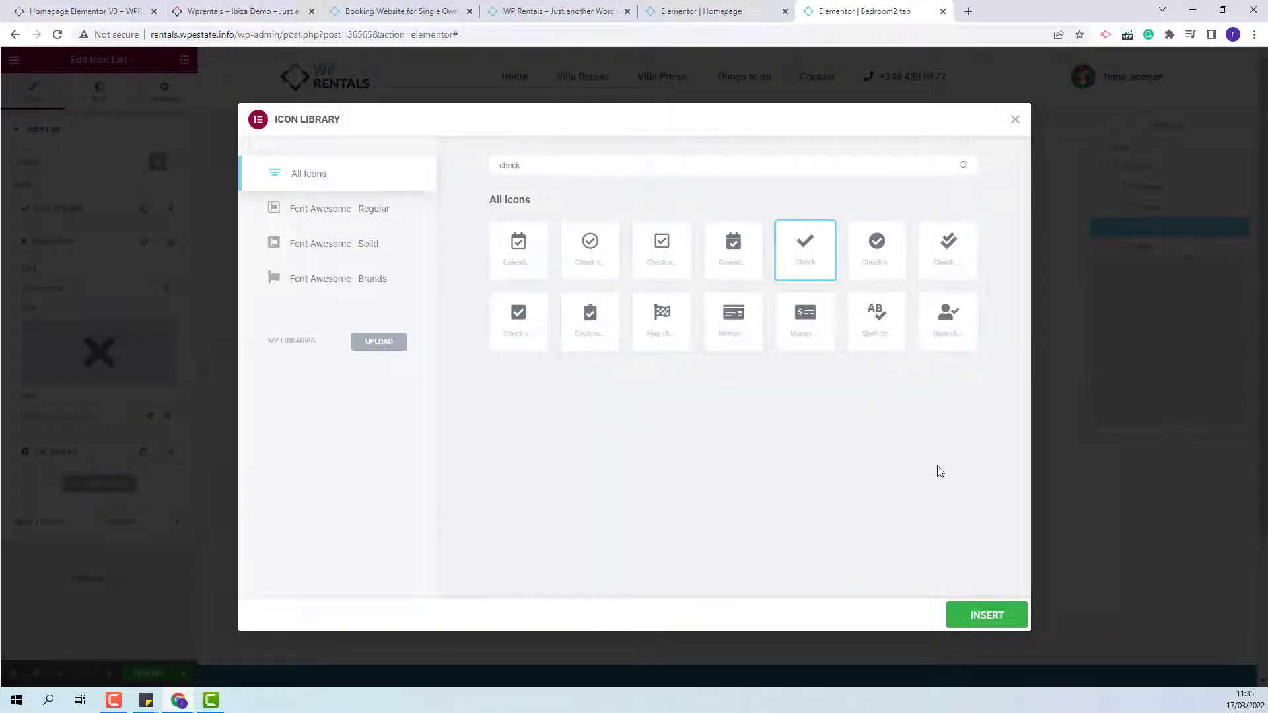
pyautogui.click(964, 615)
# - Set the third icon list item's text to "Private Balcony" and give it the Check icon
pyautogui.click(73, 451)
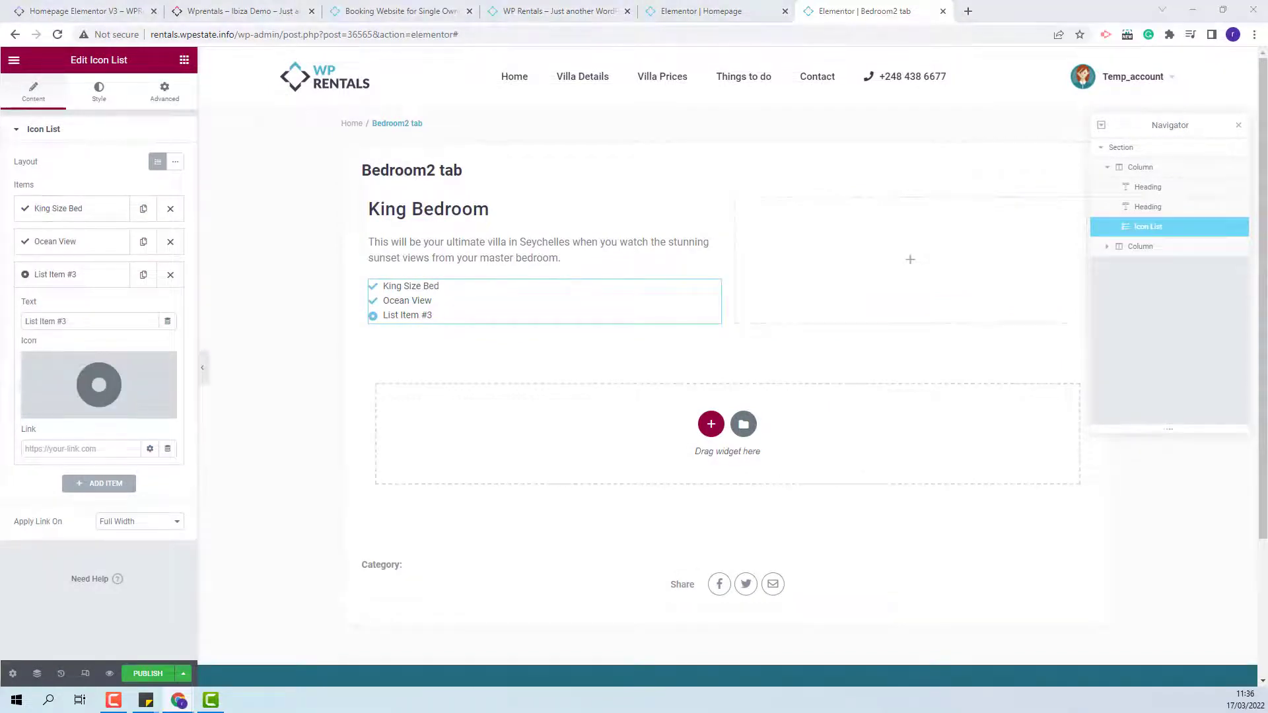
pyautogui.tripleClick(47, 321)
pyautogui.write('Private Balcony')
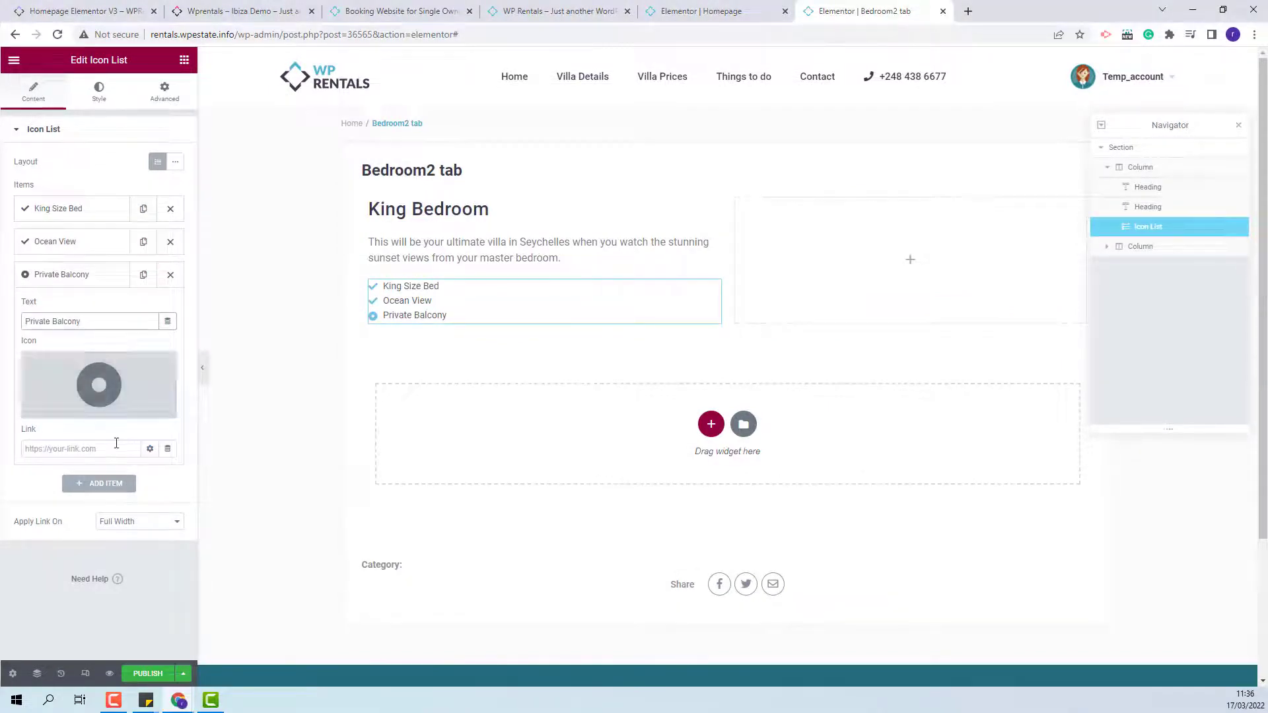
pyautogui.click(77, 415)
pyautogui.click(533, 167)
pyautogui.write('check')
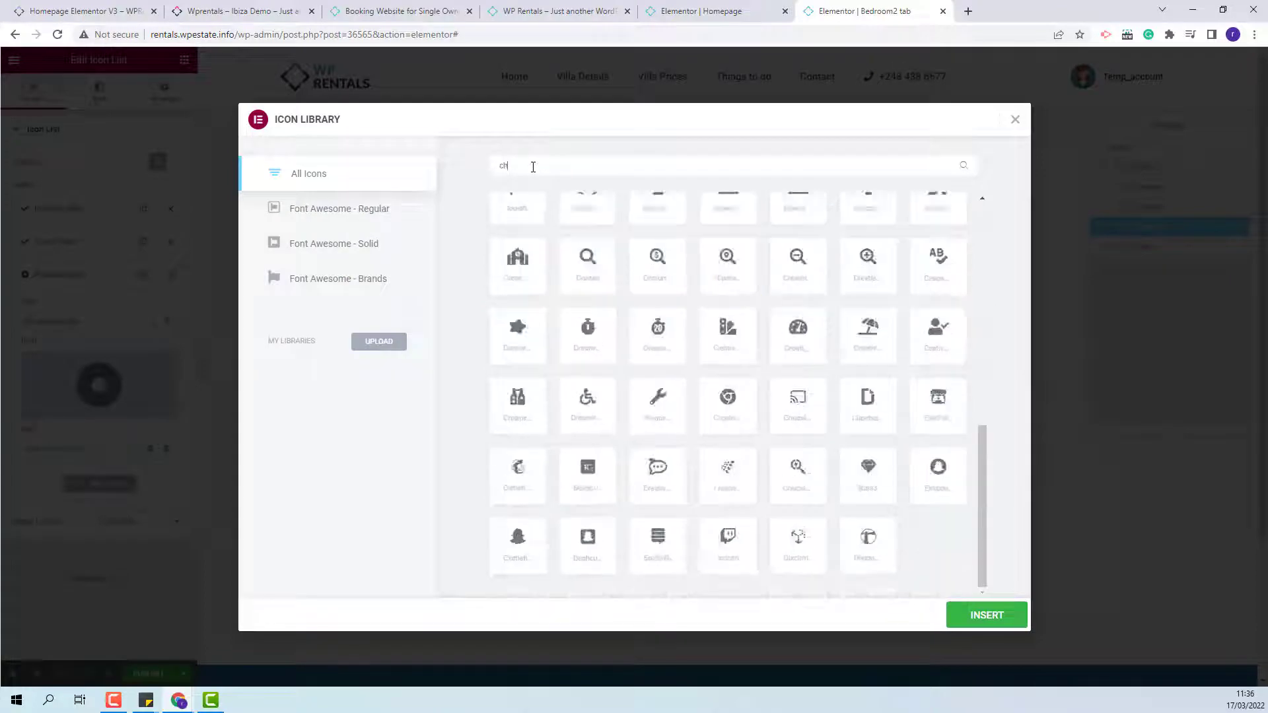
pyautogui.click(804, 252)
pyautogui.click(987, 615)
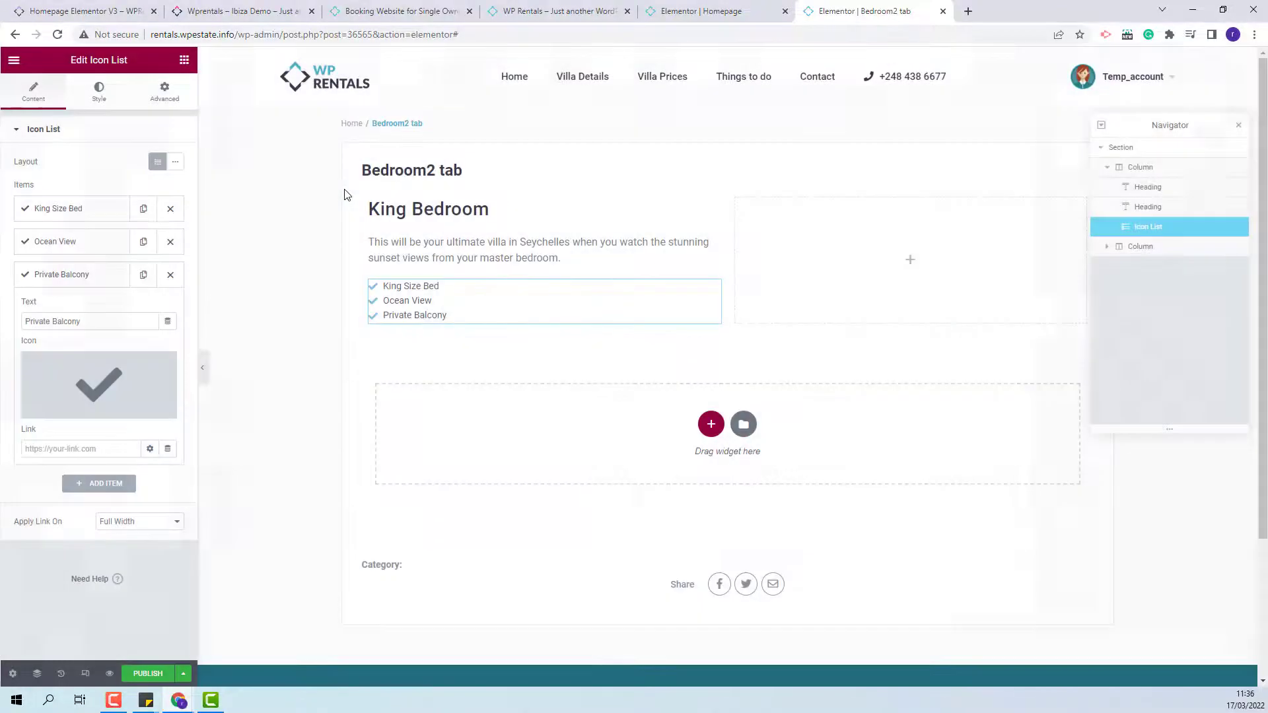
# - Set the icon list's space between items to 8 and its icon size to 16
pyautogui.click(98, 100)
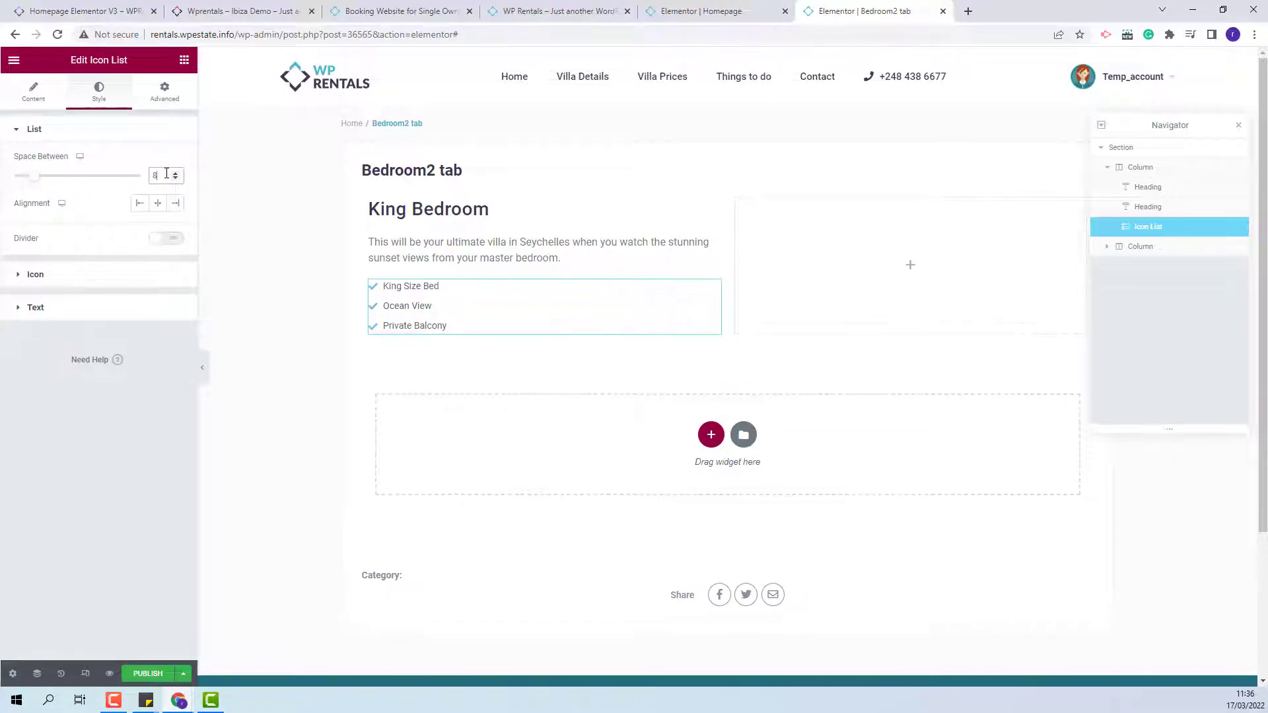
pyautogui.click(168, 274)
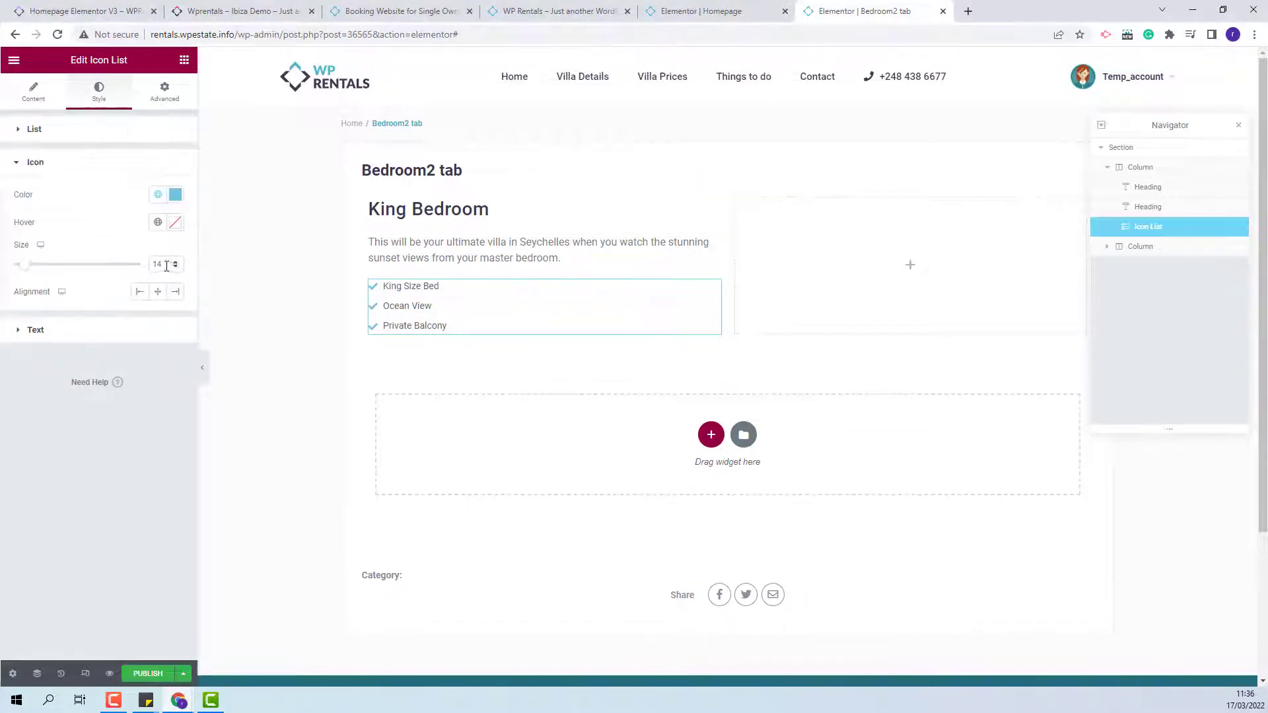
pyautogui.moveTo(166, 265); pyautogui.dragTo(149, 265)
pyautogui.write('16')
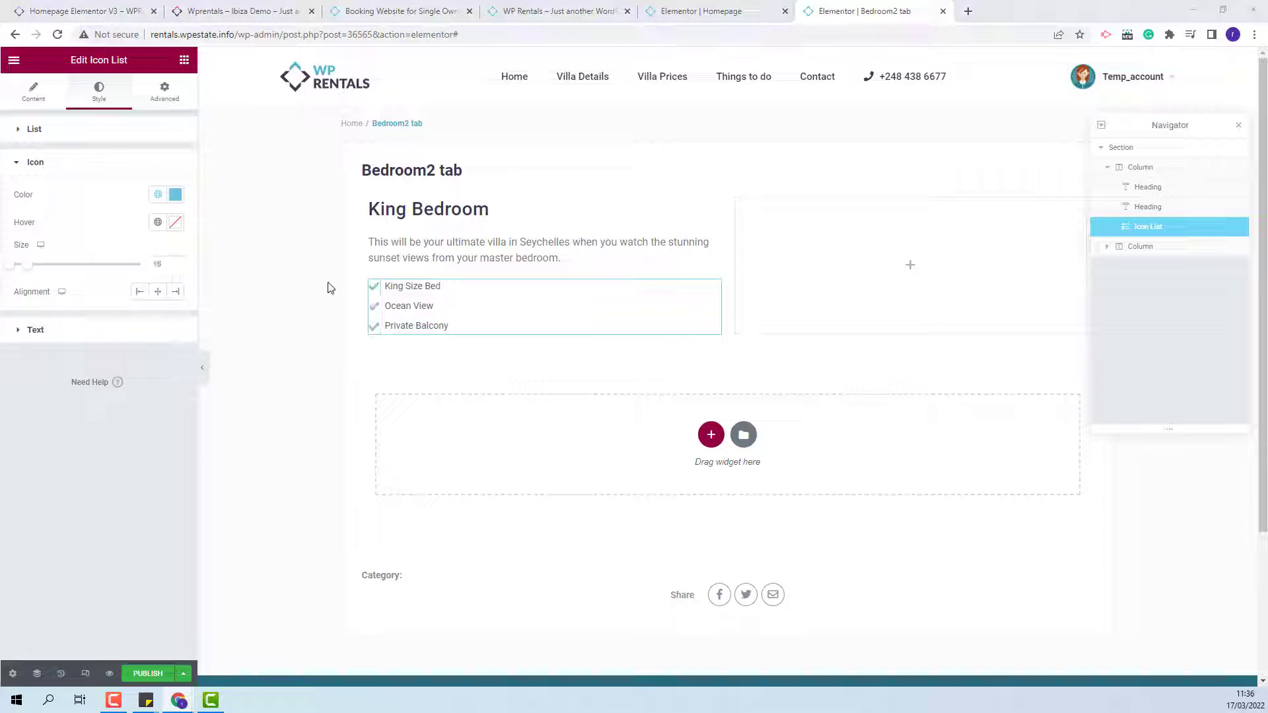
# - Give the icon list a gray text color and a typography size of 16 px
pyautogui.click(104, 335)
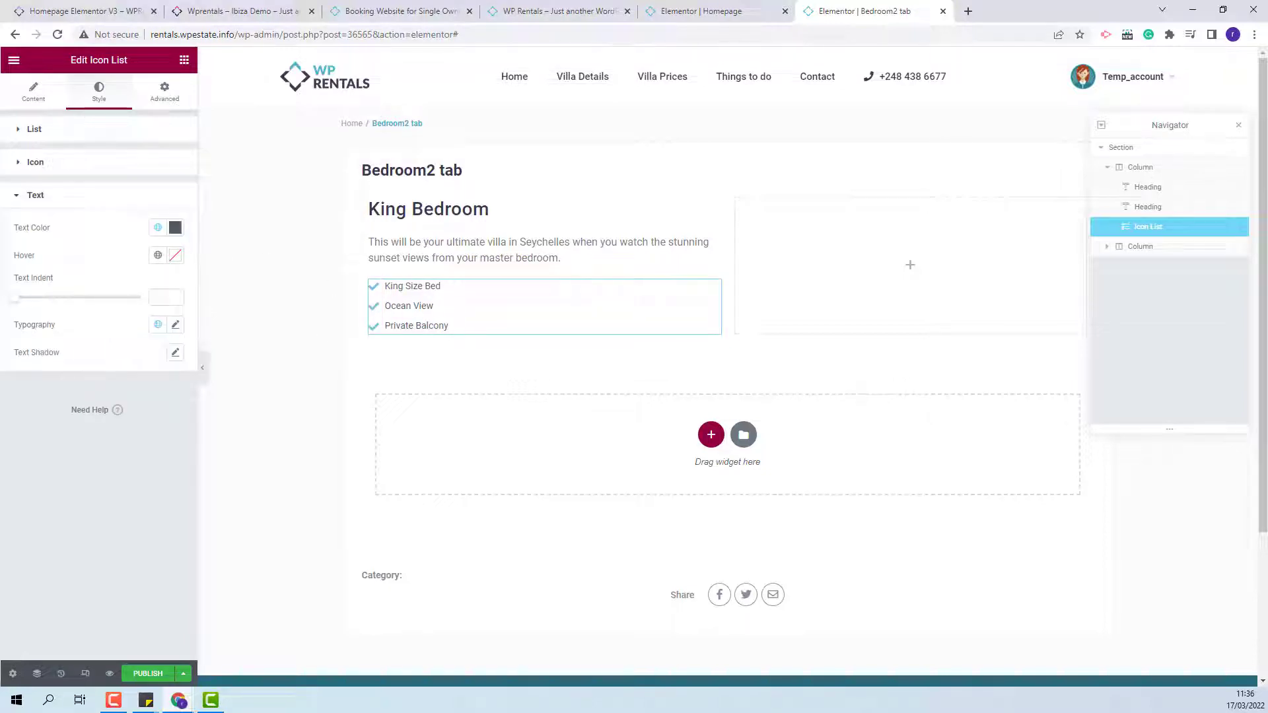
pyautogui.click(175, 324)
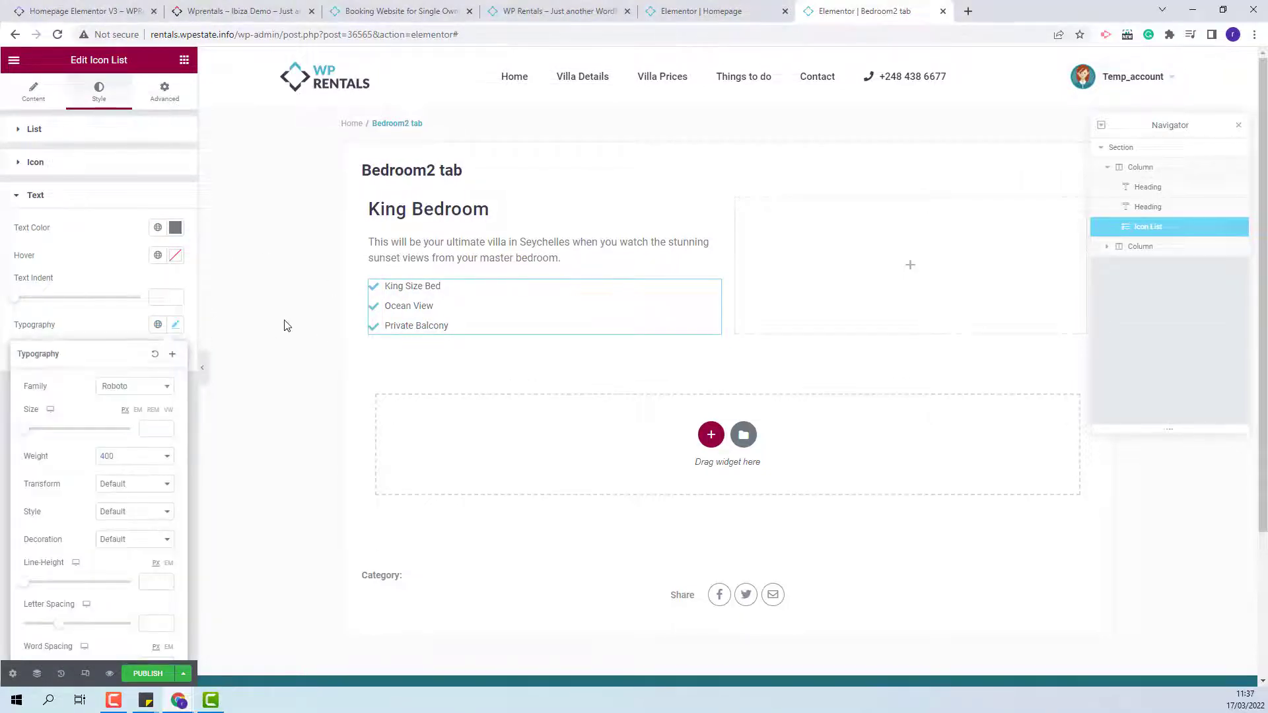
pyautogui.click(142, 435)
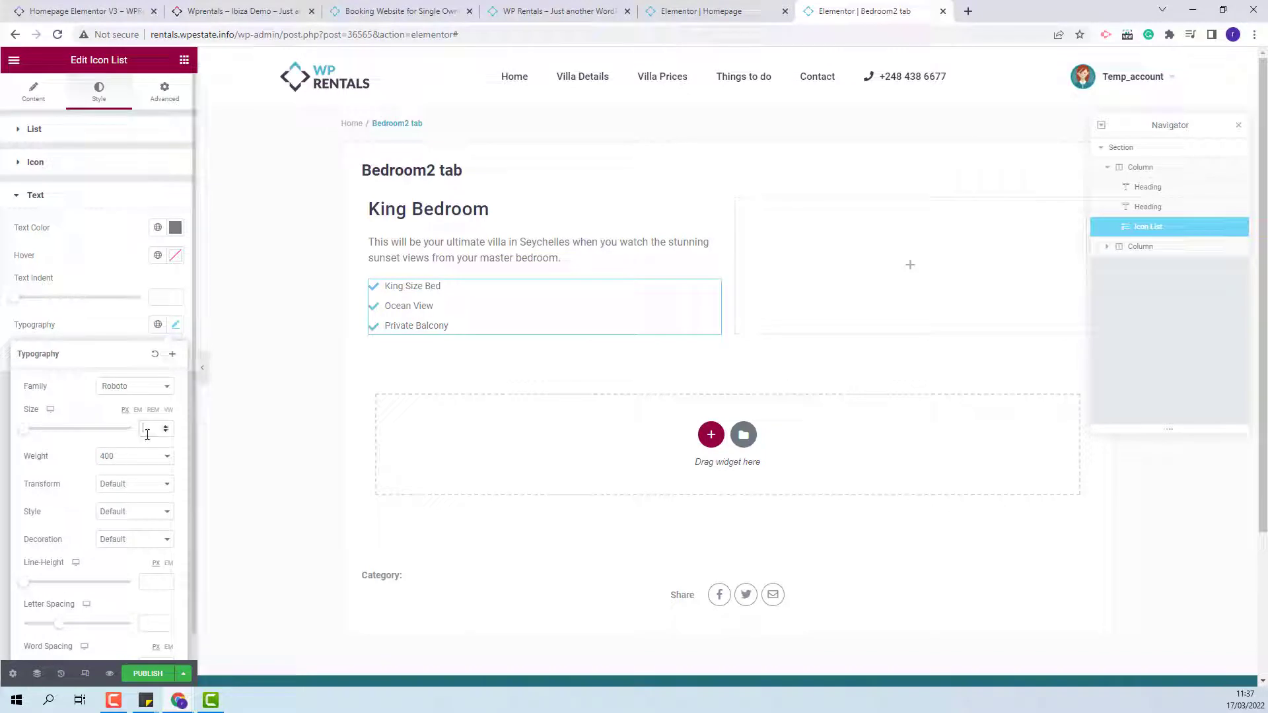
pyautogui.write('16')
pyautogui.click(457, 224)
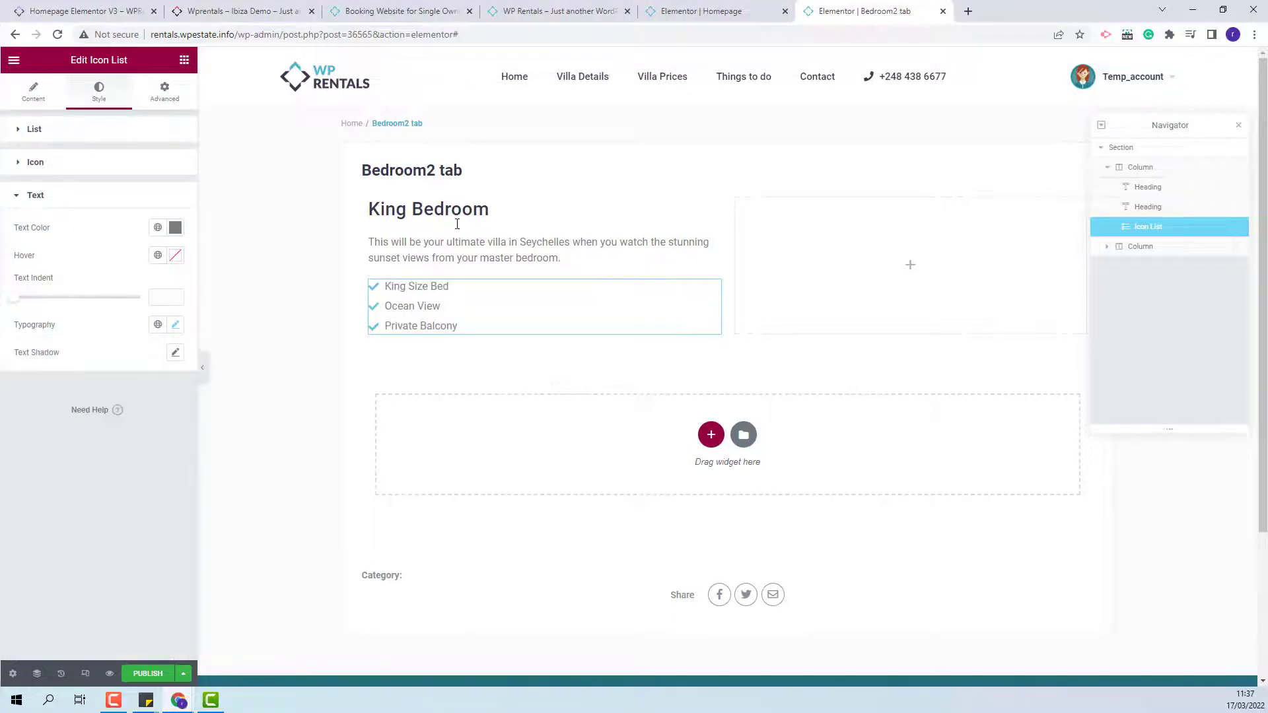
# - Add an Image widget to the empty second column
pyautogui.click(868, 282)
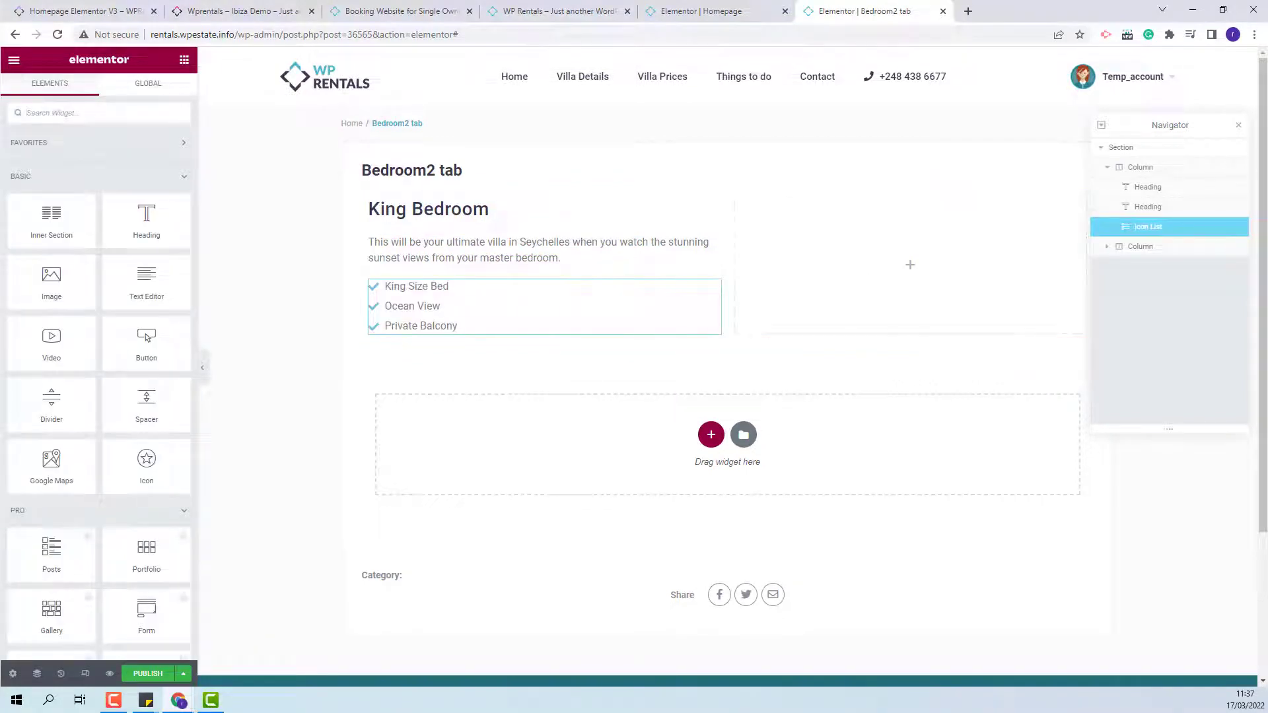
pyautogui.click(91, 113)
pyautogui.write('imag')
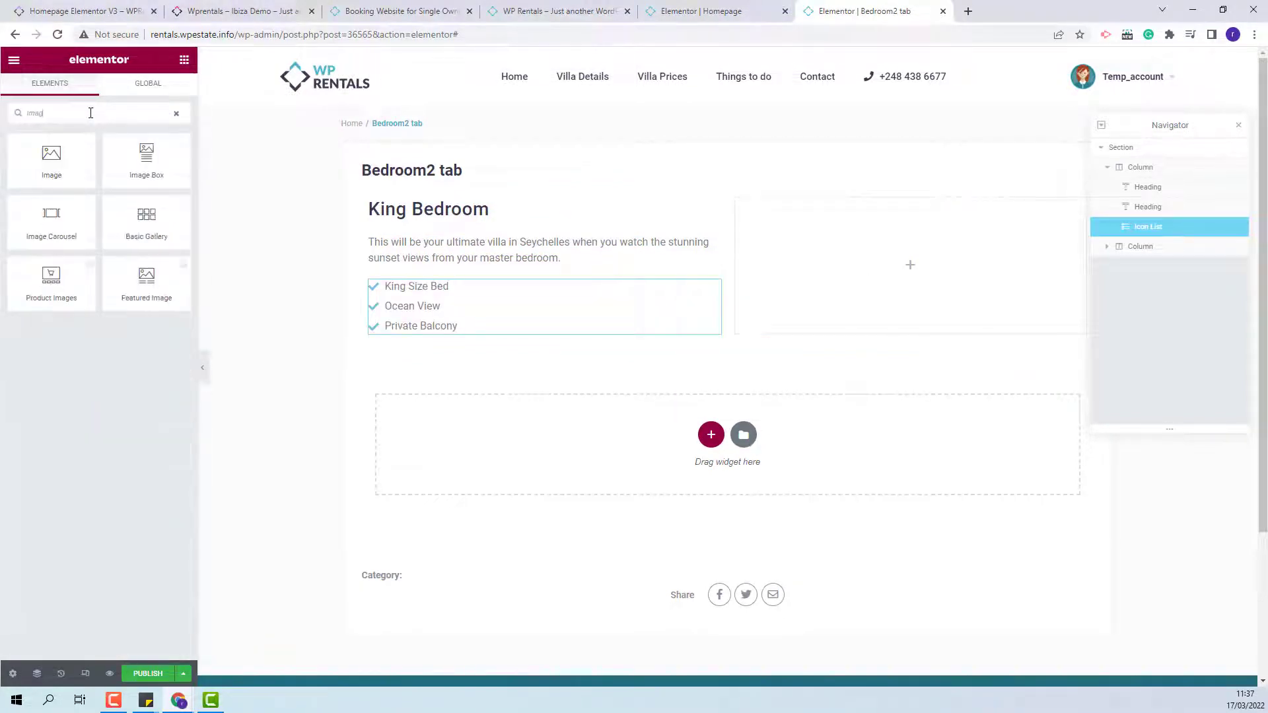
pyautogui.write('e')
pyautogui.moveTo(52, 158); pyautogui.dragTo(852, 255)
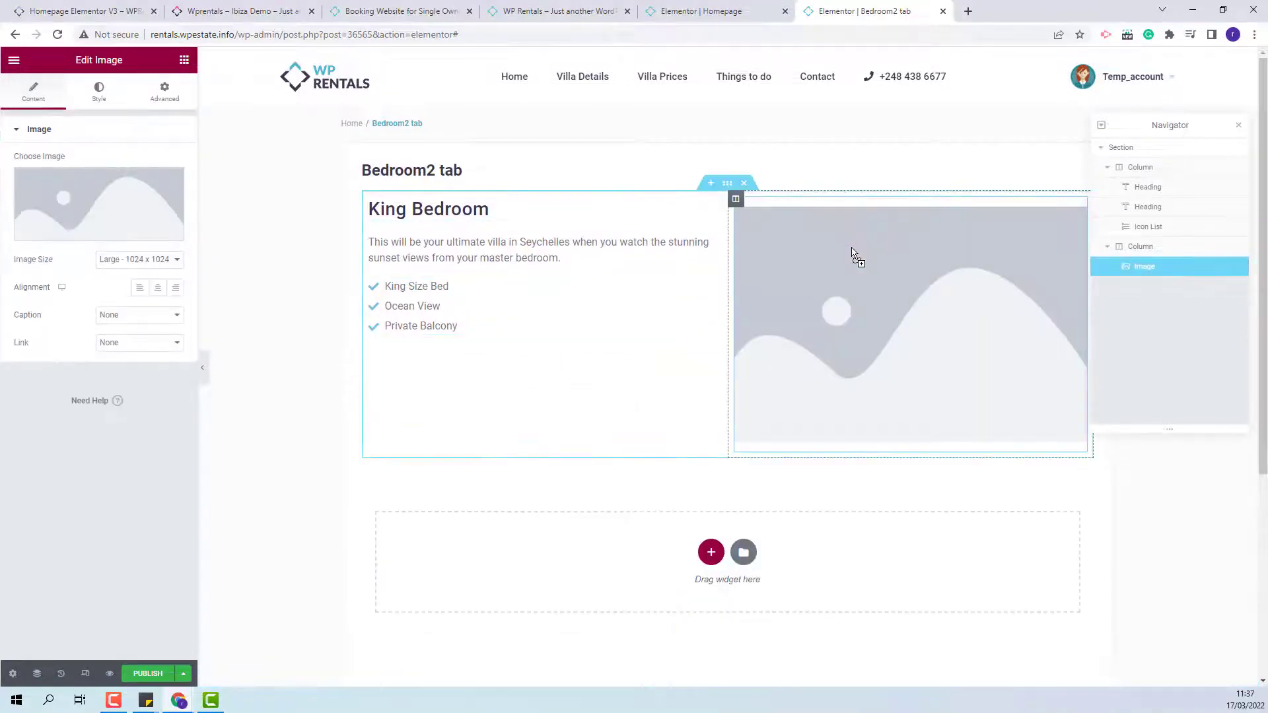
# - Use the aerial beach villa photo from the media library as the Image widget's picture
pyautogui.click(76, 239)
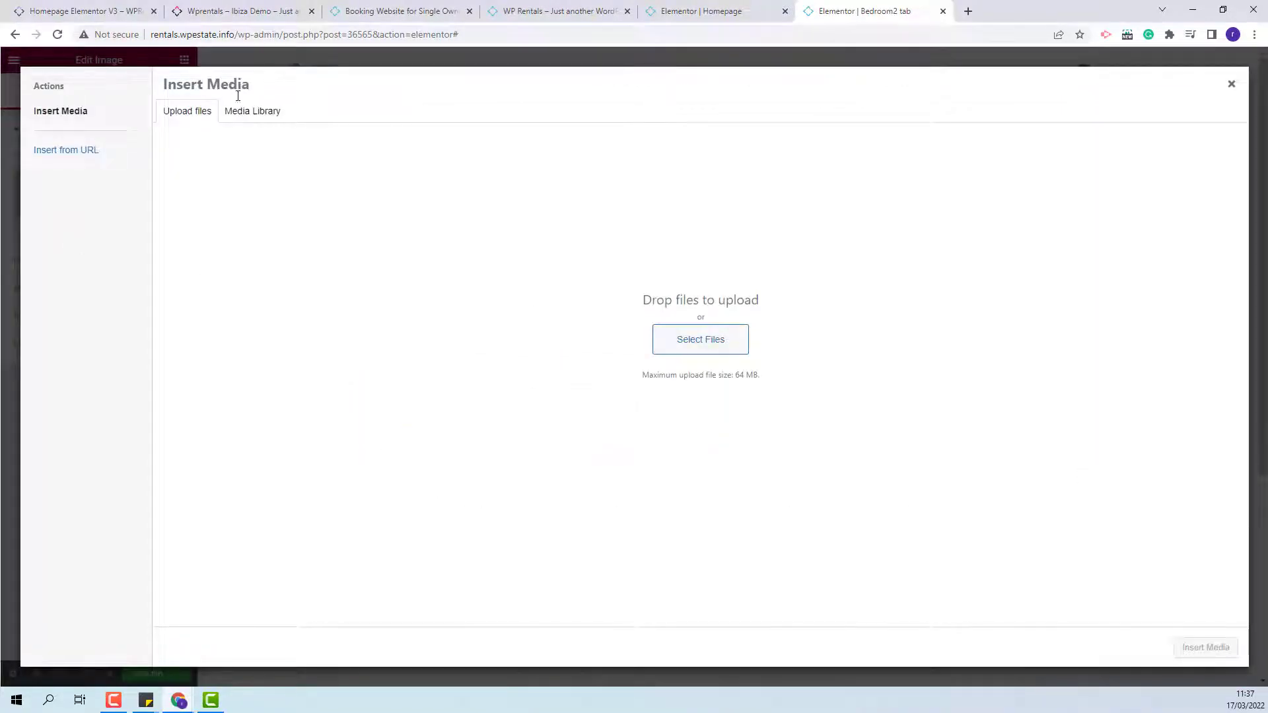
pyautogui.click(252, 111)
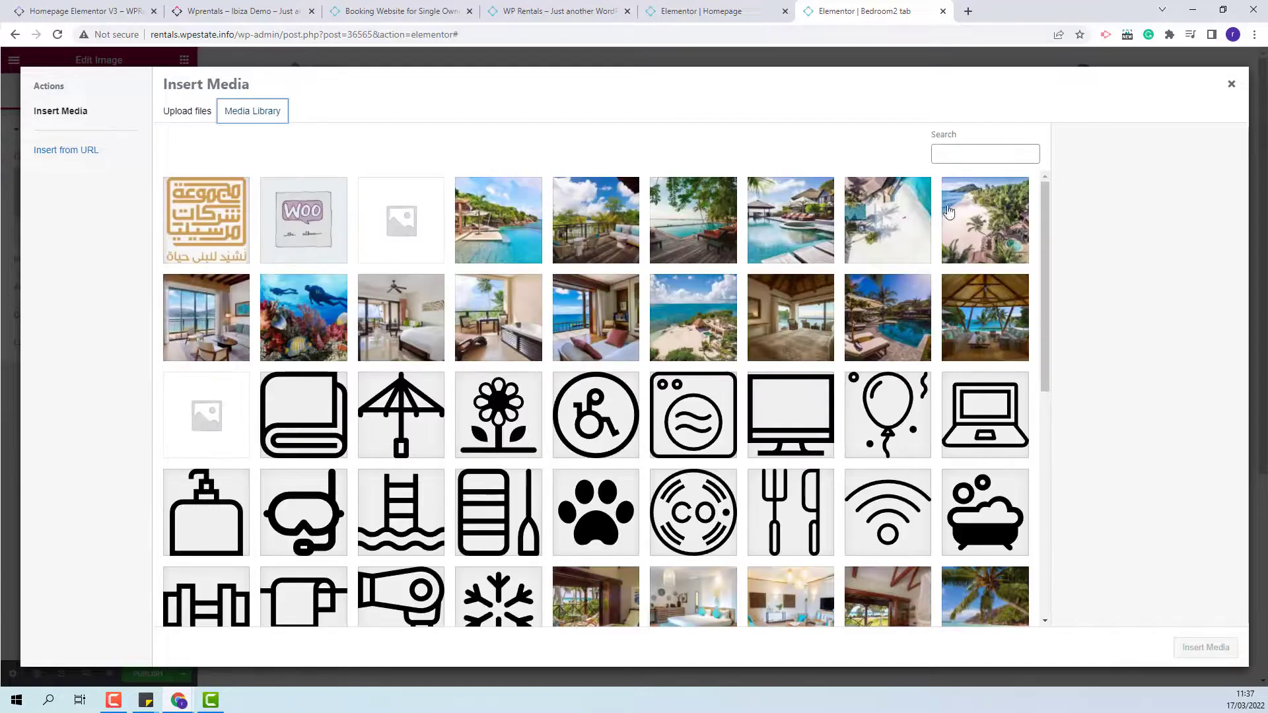
pyautogui.click(678, 333)
pyautogui.click(1204, 647)
# - Set the image to a custom size of 675 x 370 and publish the Bedroom2 tab template
pyautogui.click(149, 258)
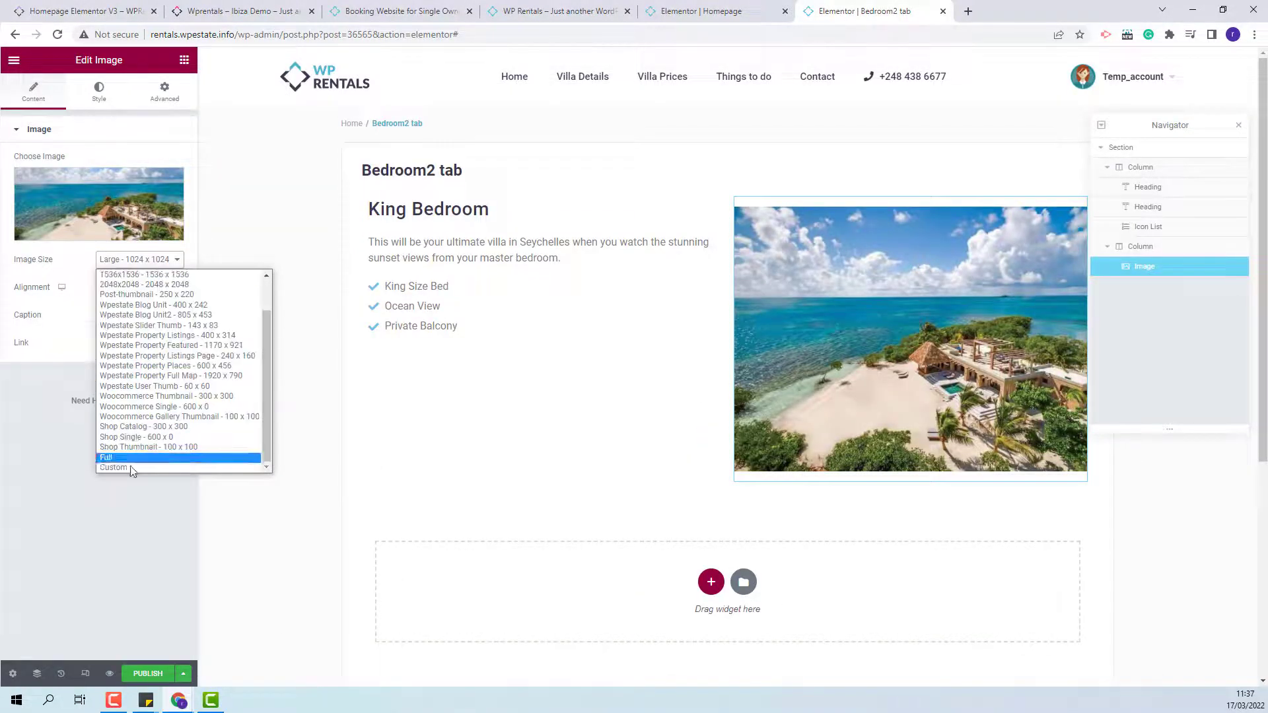
pyautogui.scroll(-2, 118, 462)
pyautogui.click(118, 468)
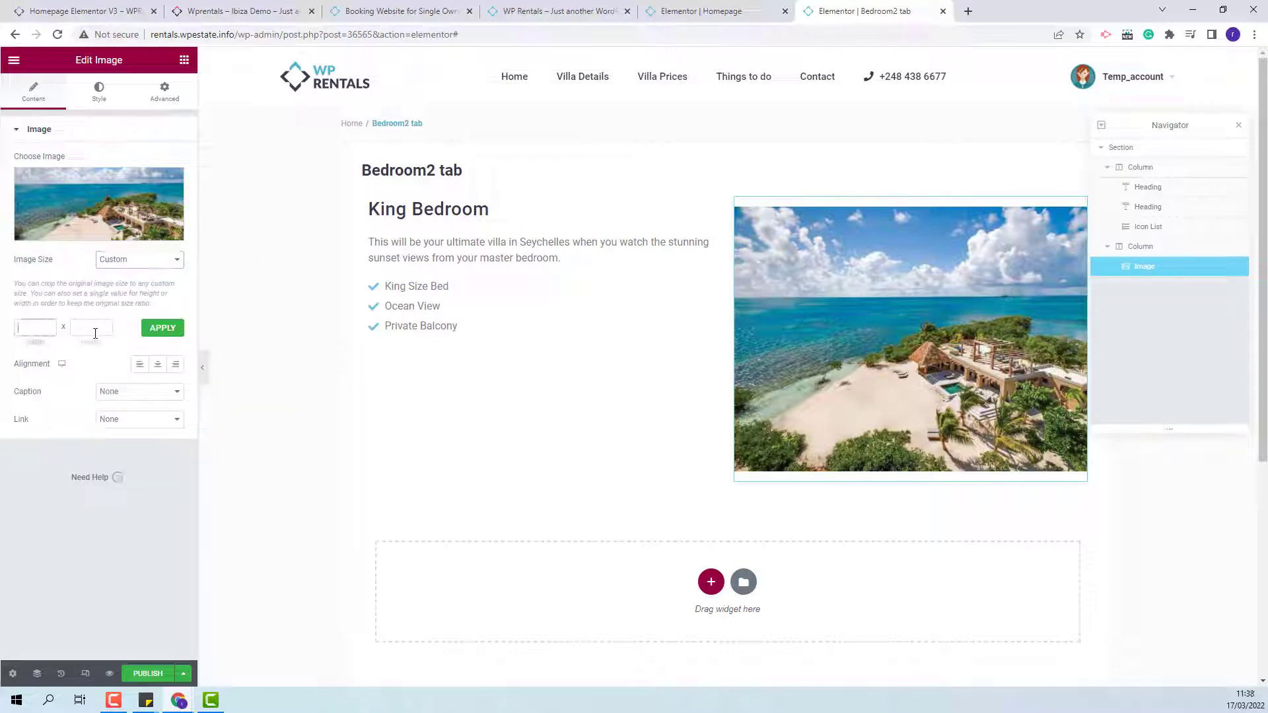
pyautogui.click(108, 329)
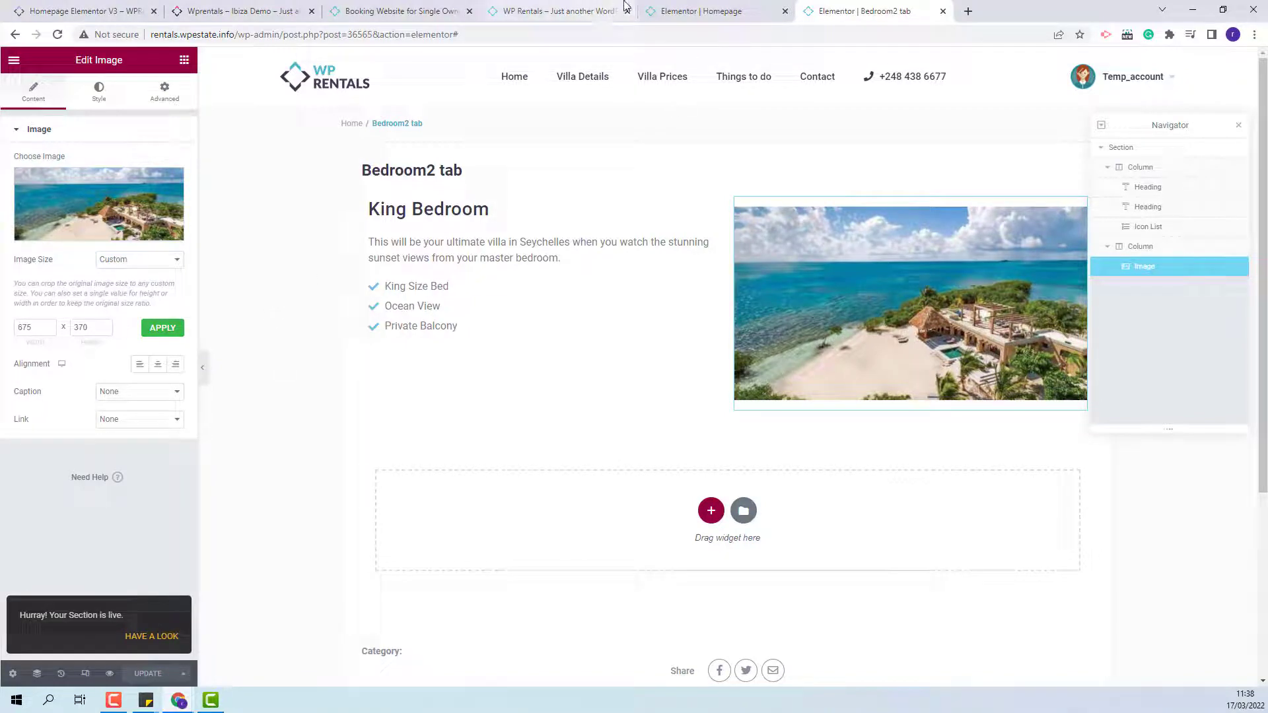
# - Switch to the homepage editor, save the page with Update, and reload it
pyautogui.click(669, 8)
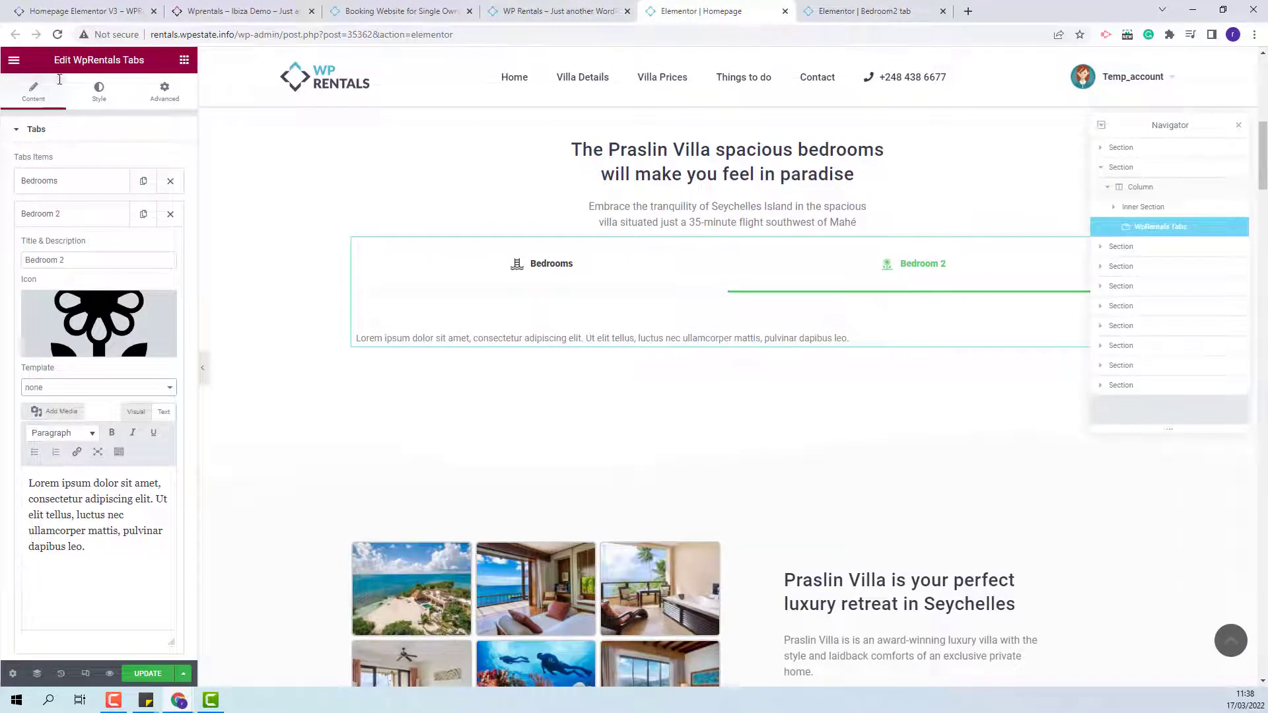
pyautogui.click(144, 675)
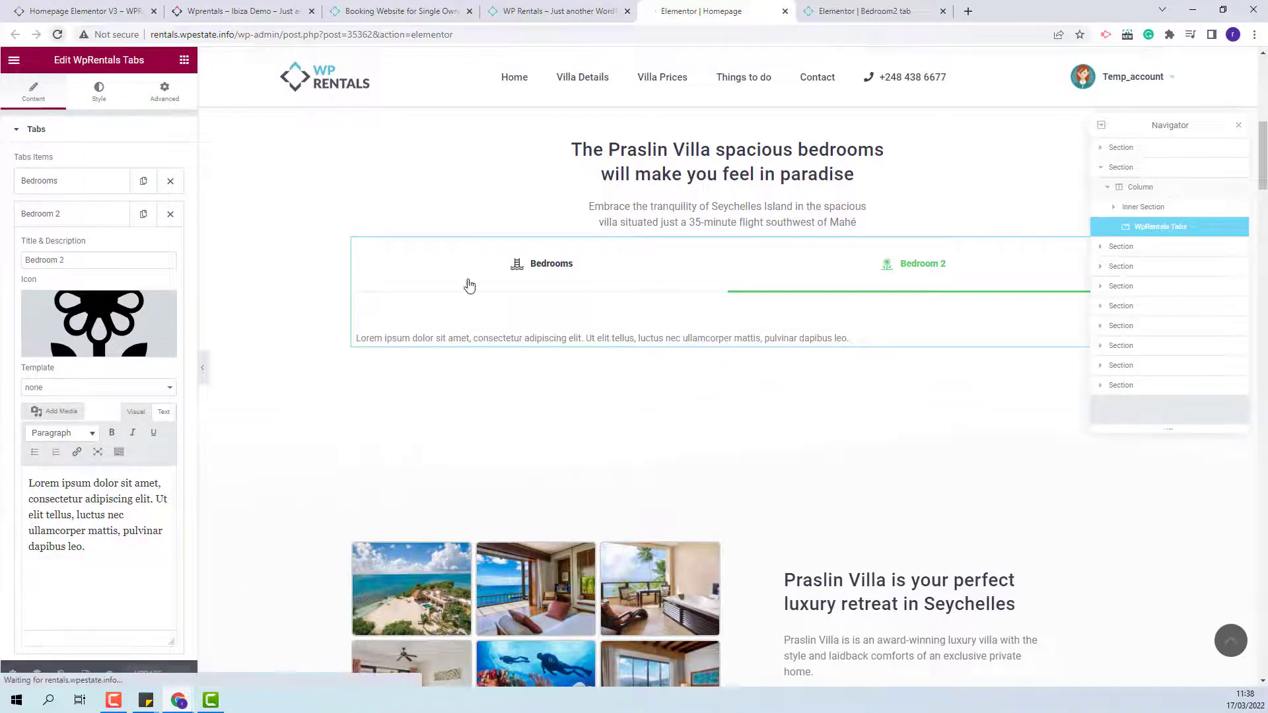
pyautogui.click(526, 276)
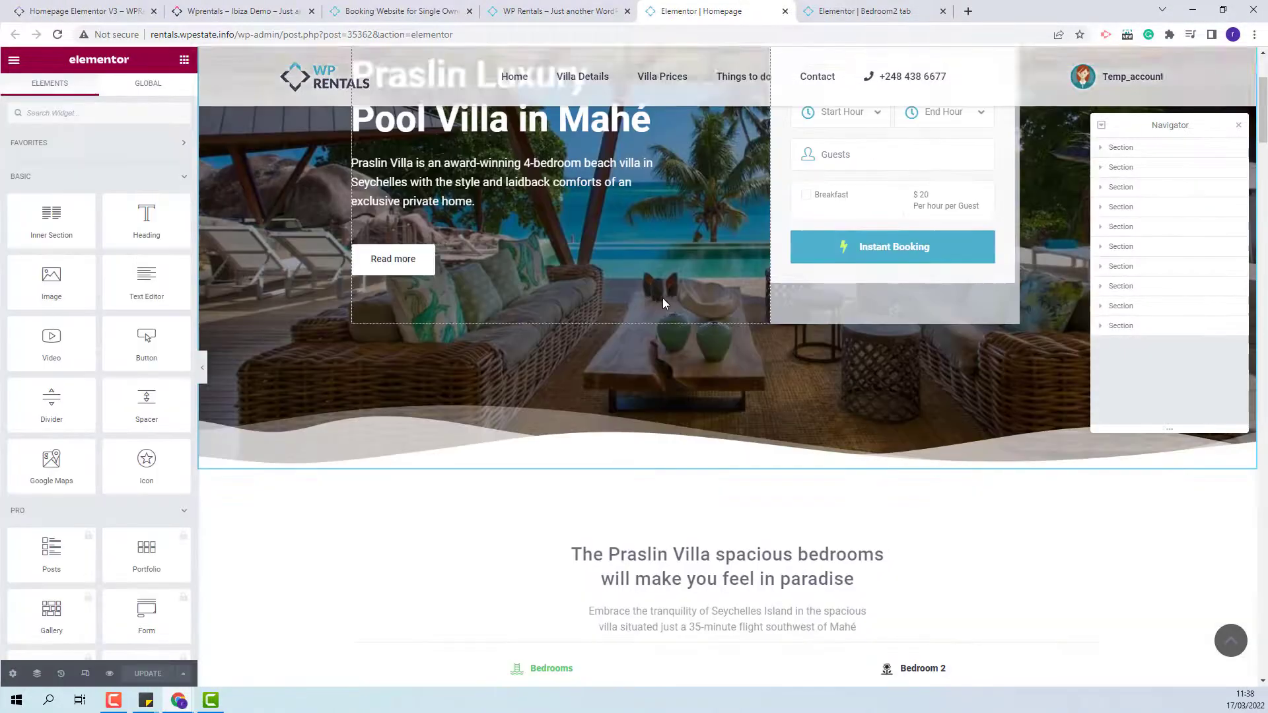
# - Assign the "Bedroom2 tab" template to the Bedroom 2 item of the WpRentals Tabs widget
pyautogui.scroll(-8, 663, 299)
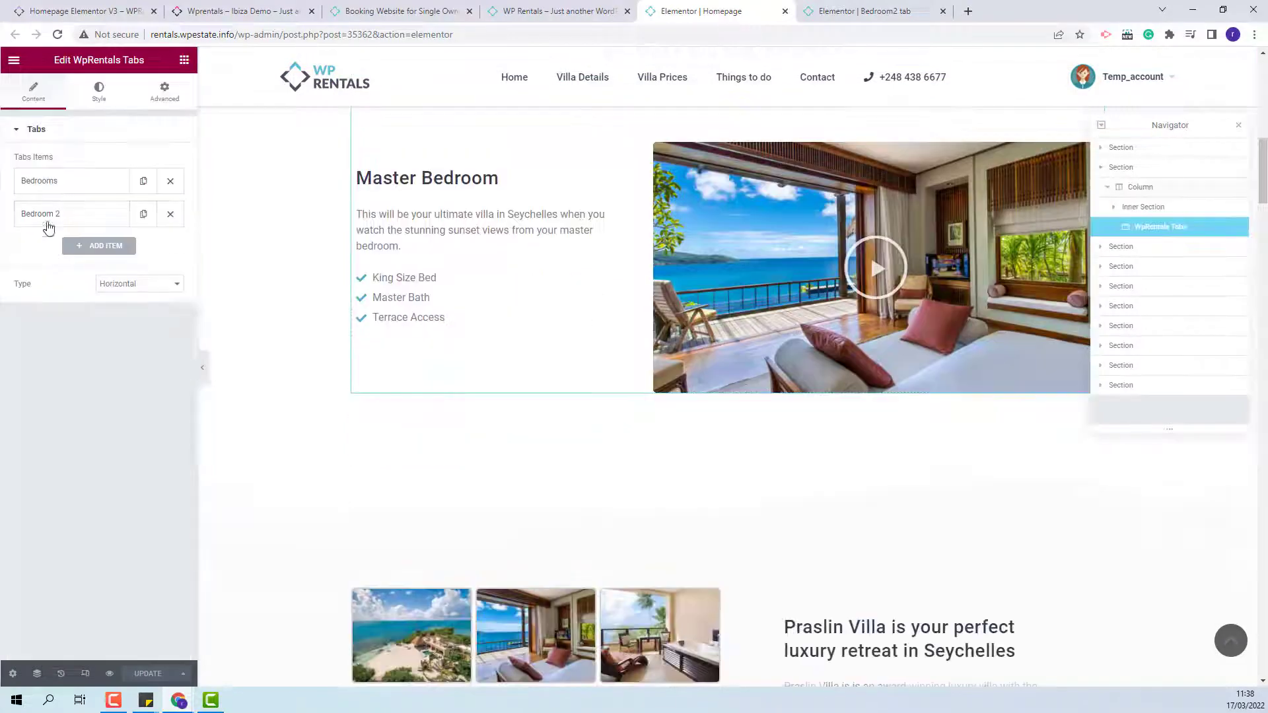
pyautogui.click(45, 215)
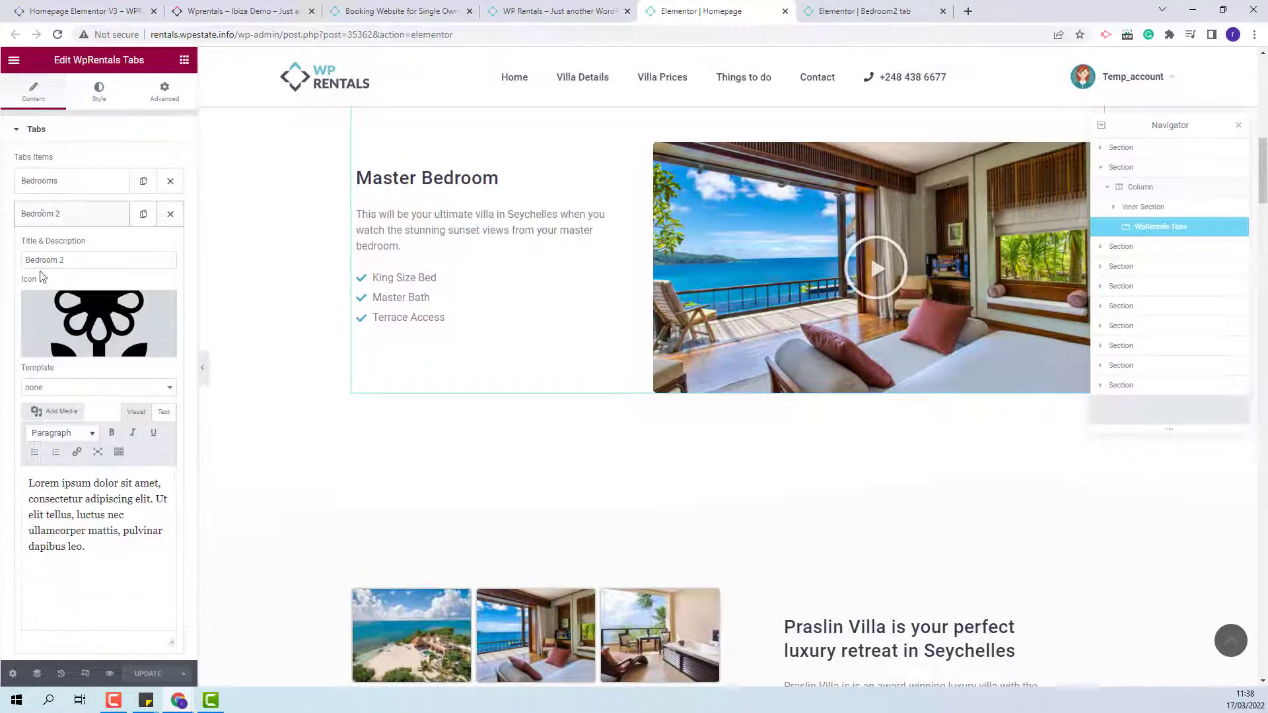
pyautogui.click(43, 389)
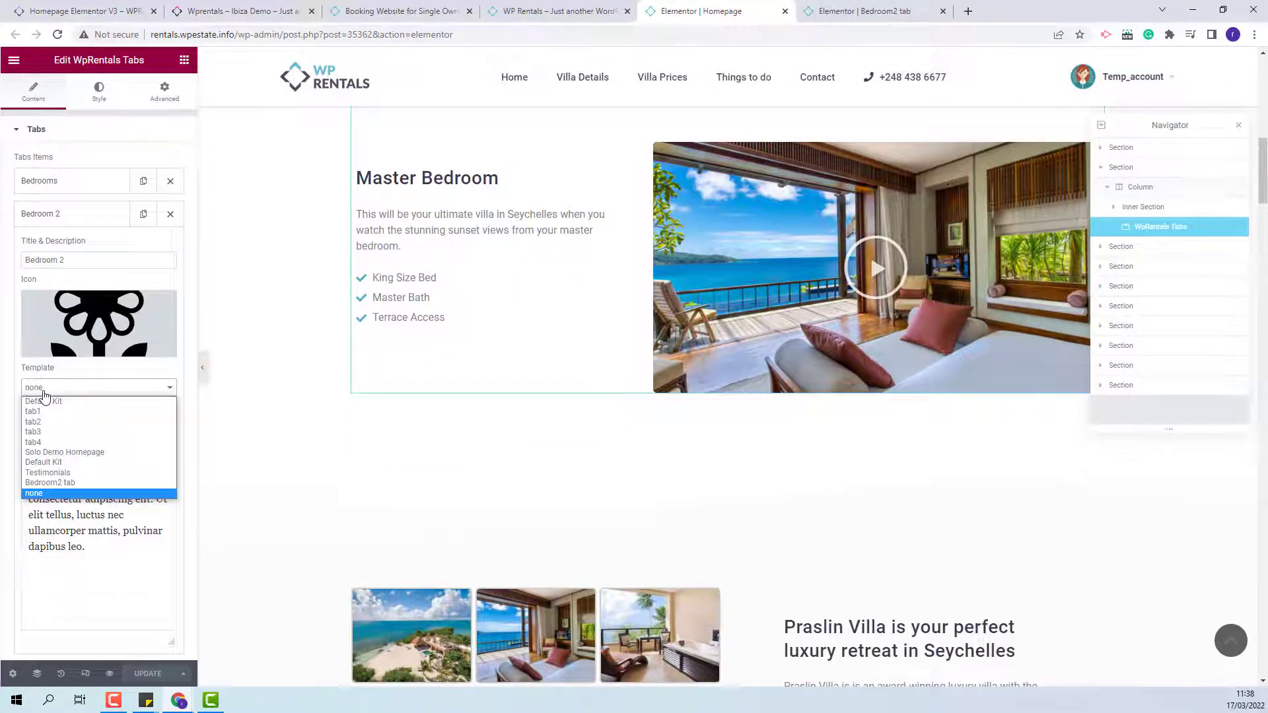
pyautogui.click(50, 484)
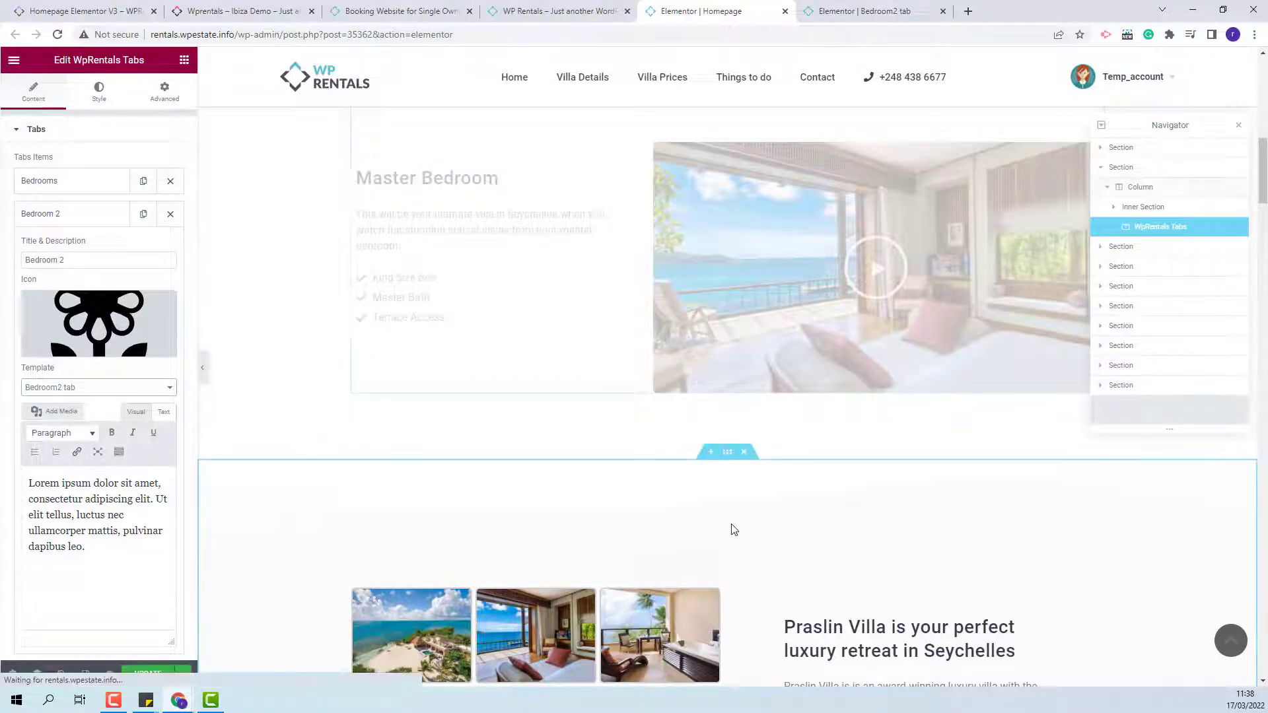
# - Show the Bedroom 2 tab on the page and delete the placeholder lorem ipsum text from its content
pyautogui.click(921, 344)
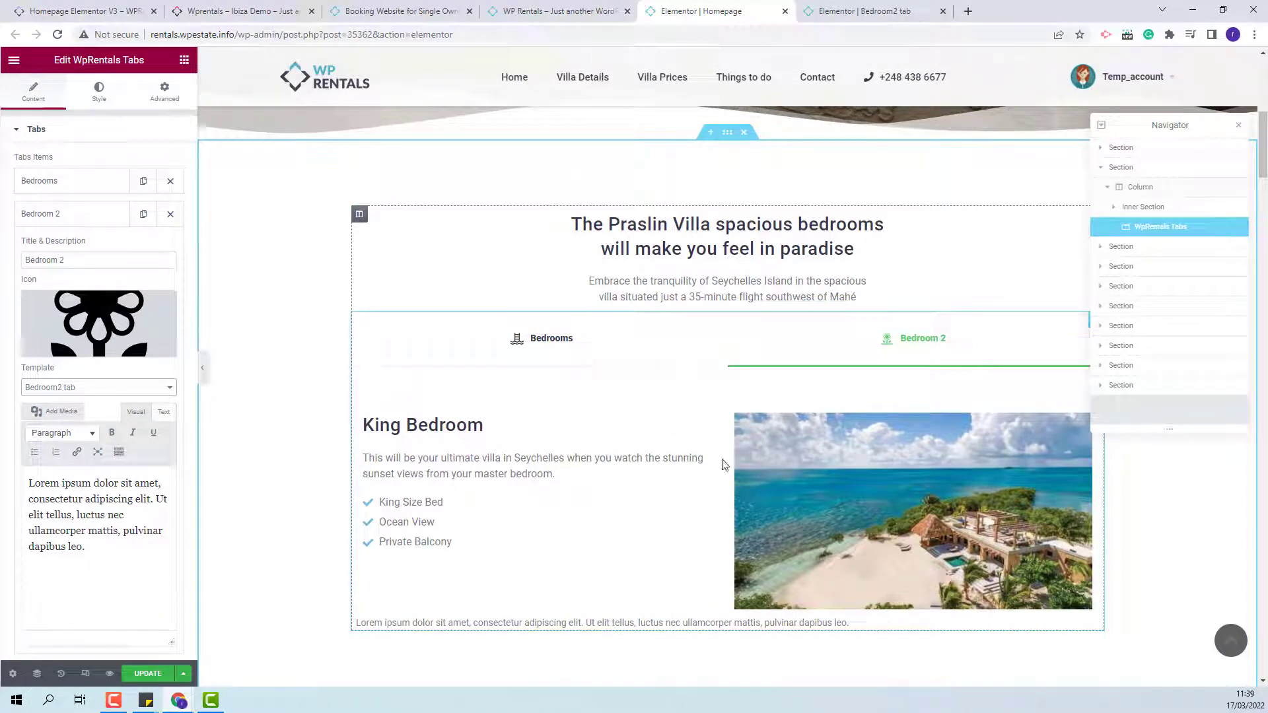
pyautogui.moveTo(91, 546); pyautogui.dragTo(28, 477)
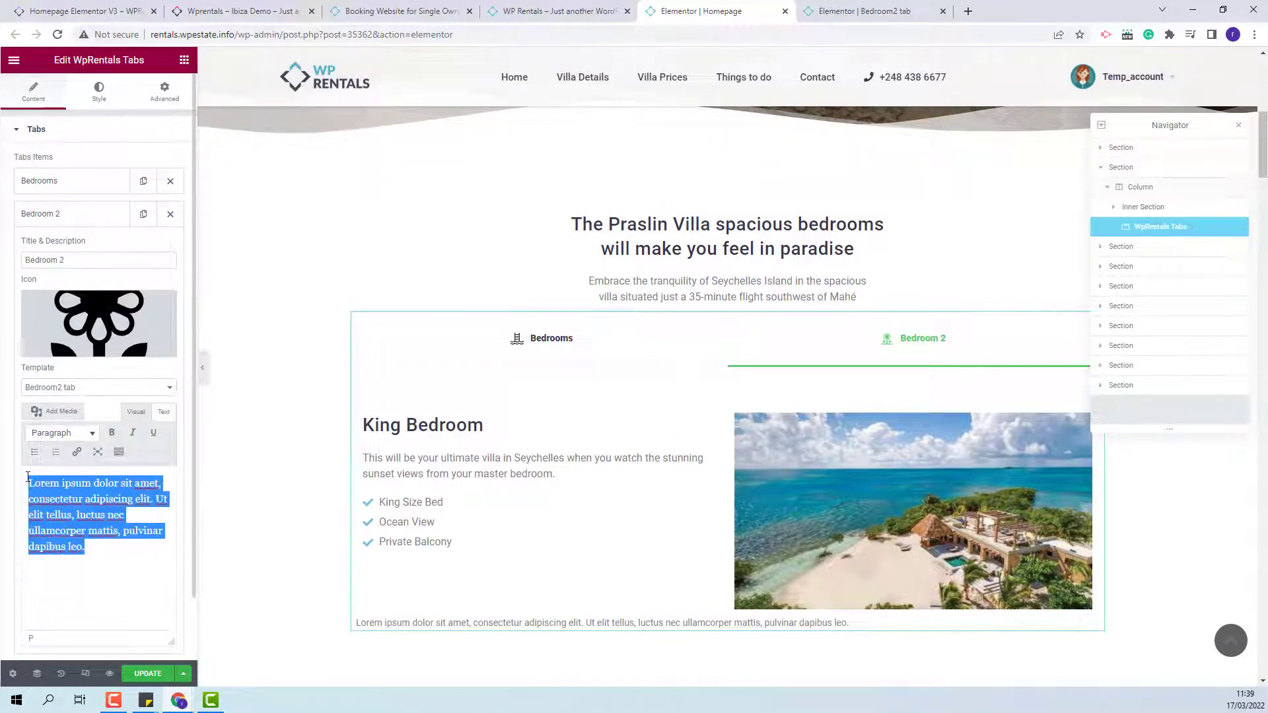
pyautogui.press('Delete')
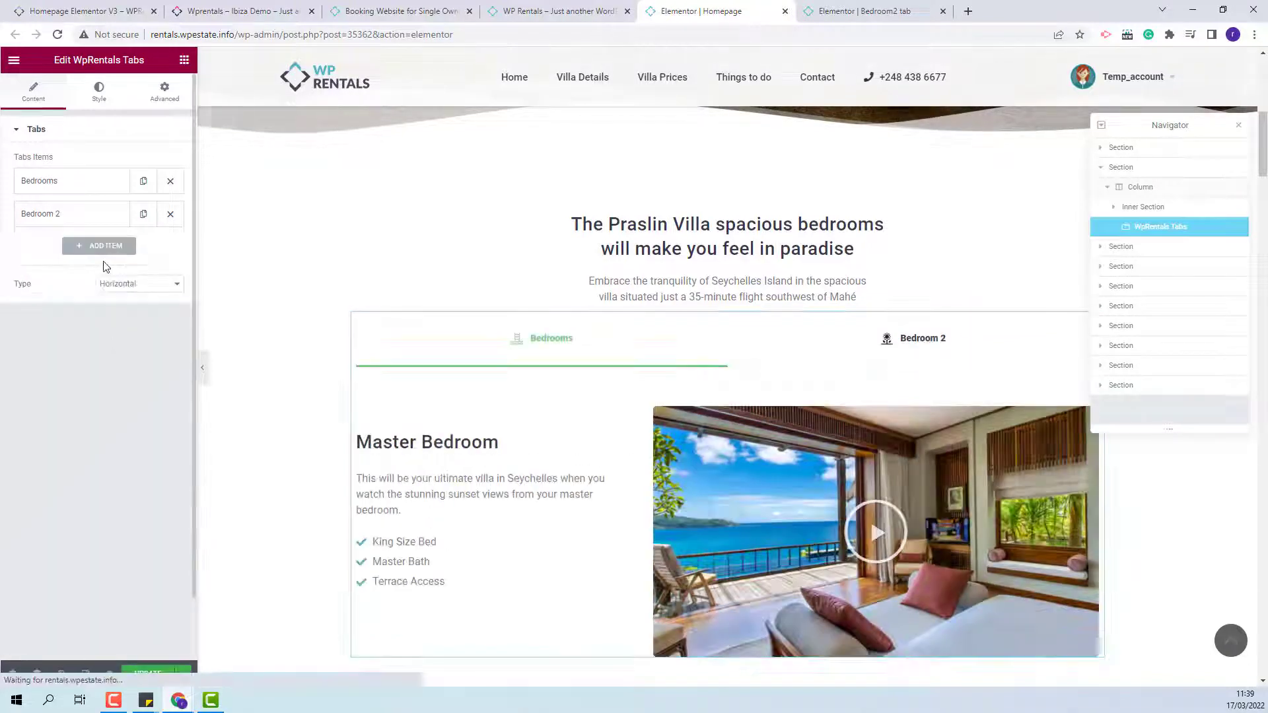
# - Add a third item titled "Bedroom 3" to the WpRentals Tabs widget with the snorkel_icon image as its icon
pyautogui.click(99, 249)
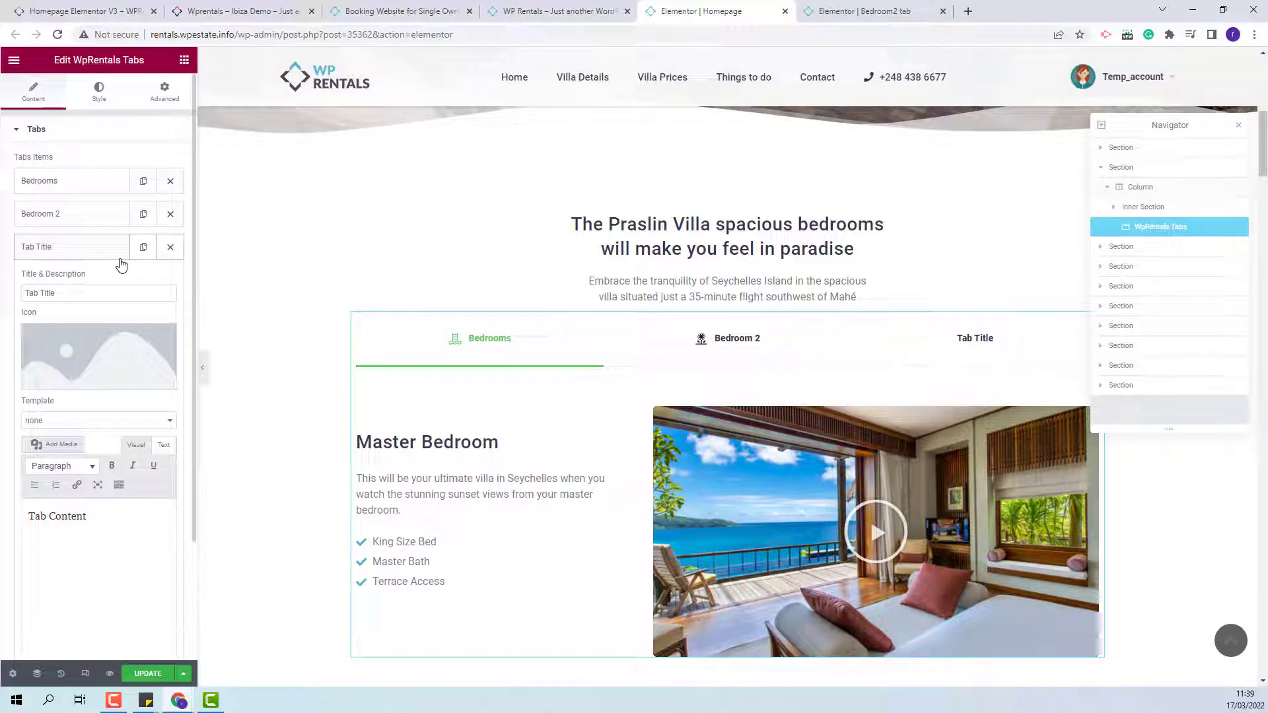
pyautogui.tripleClick(73, 292)
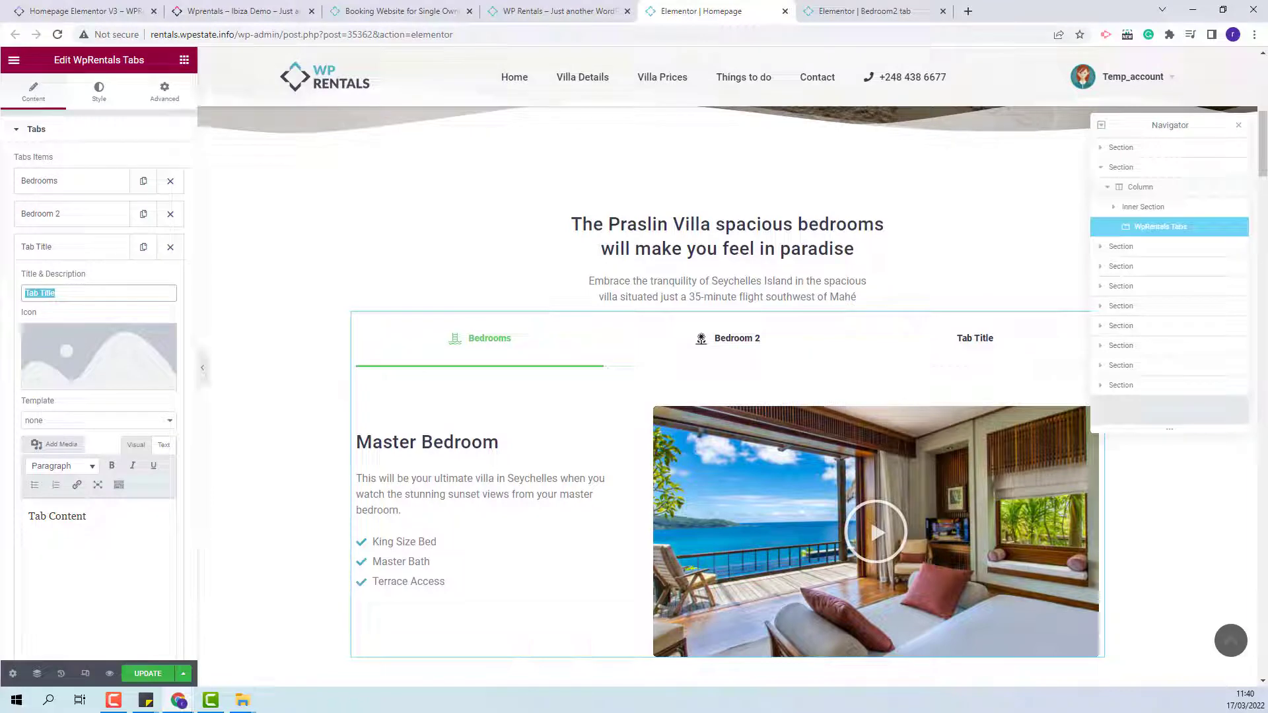
pyautogui.write('Bedroom 3')
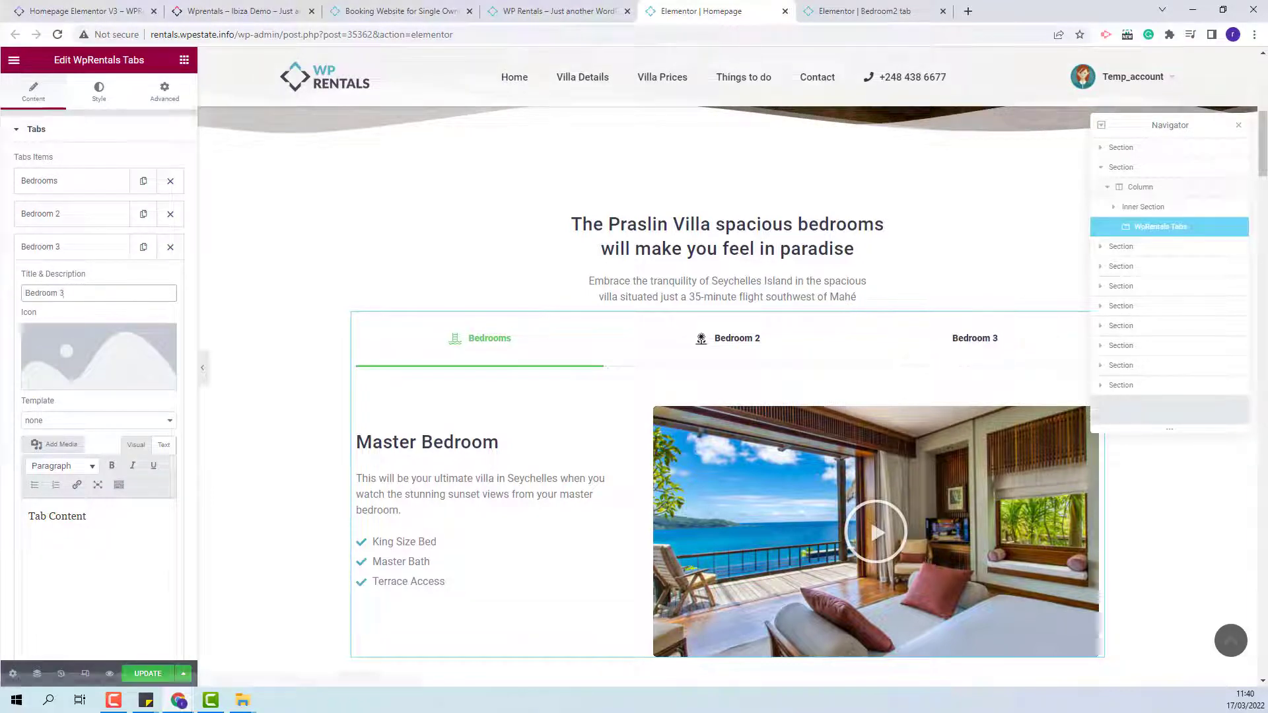
pyautogui.click(93, 382)
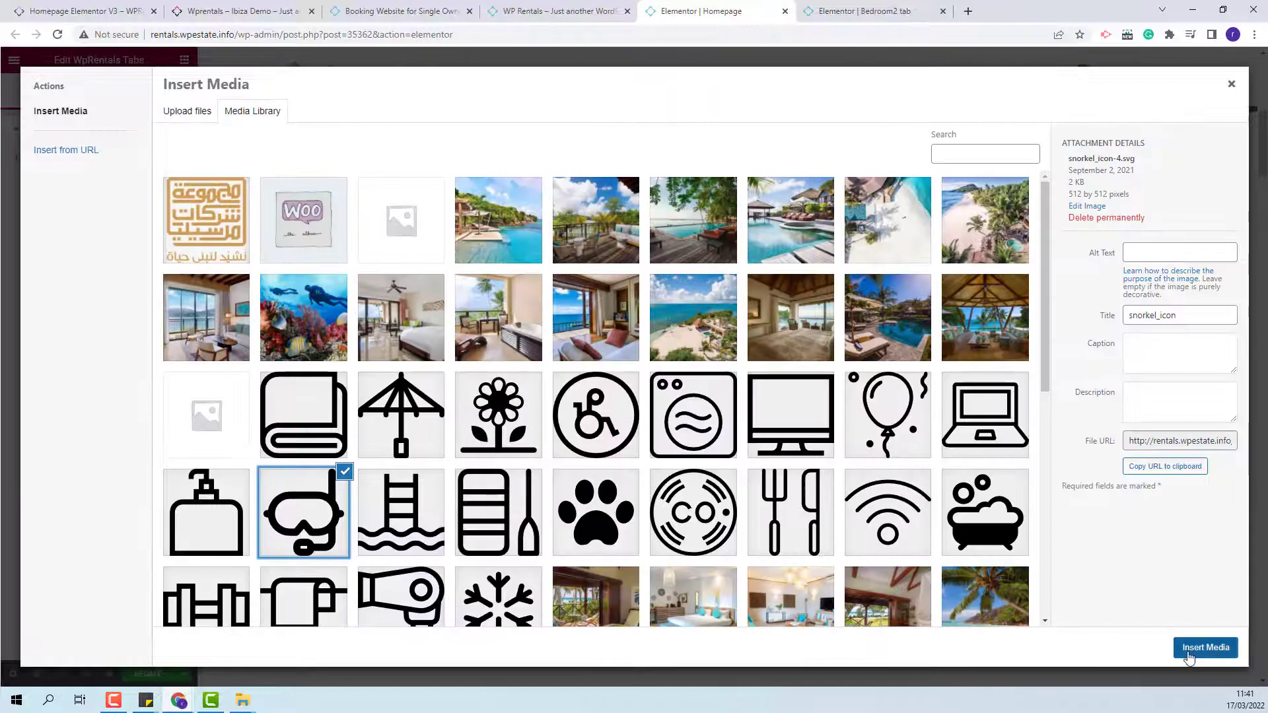
pyautogui.click(1191, 650)
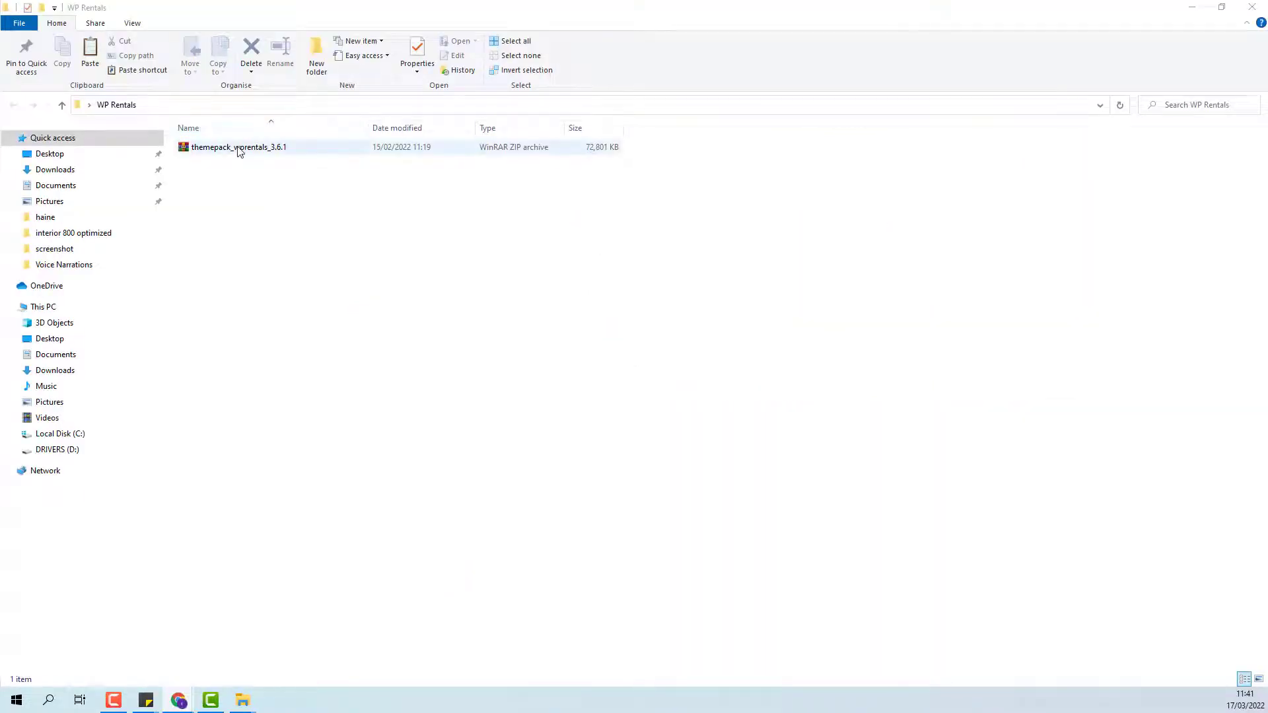
# - Extract the themepack_wprentals_3.6.1 archive in the WP Rentals folder and locate Ibiza_tab1 inside its 7.demo_elementor_templates folder
pyautogui.click(238, 148)
pyautogui.rightClick(235, 145)
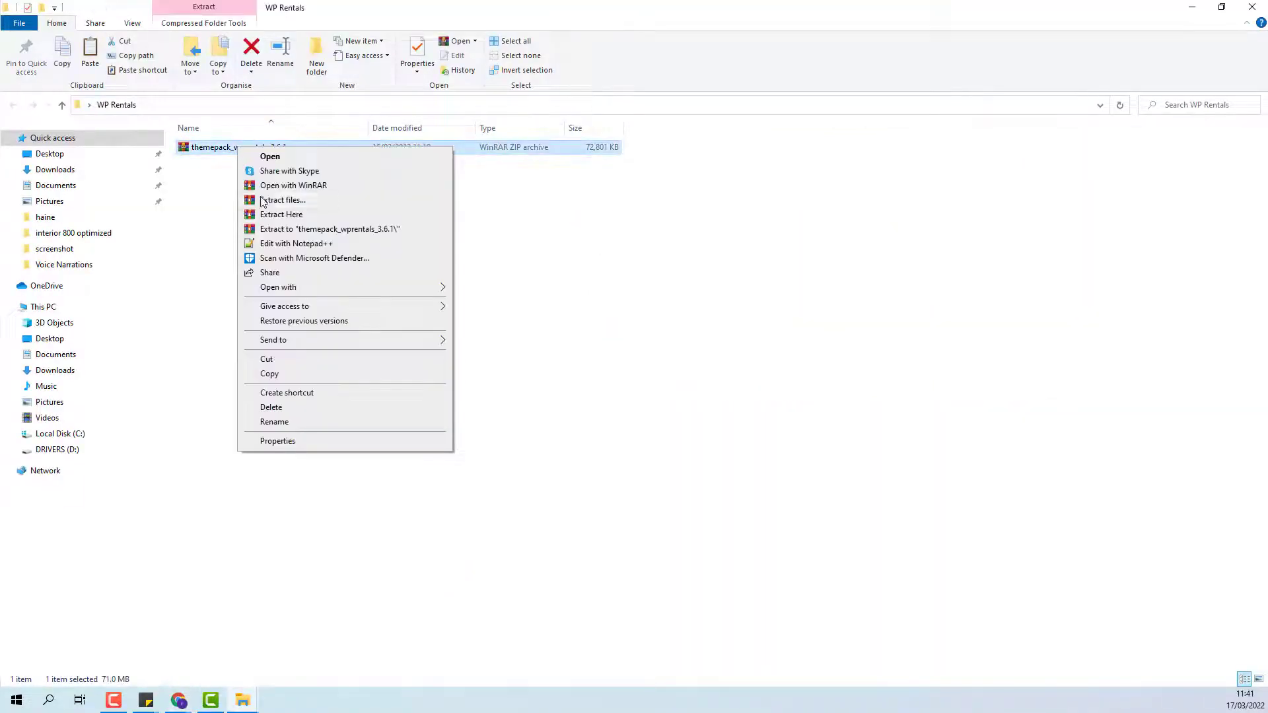
pyautogui.click(284, 224)
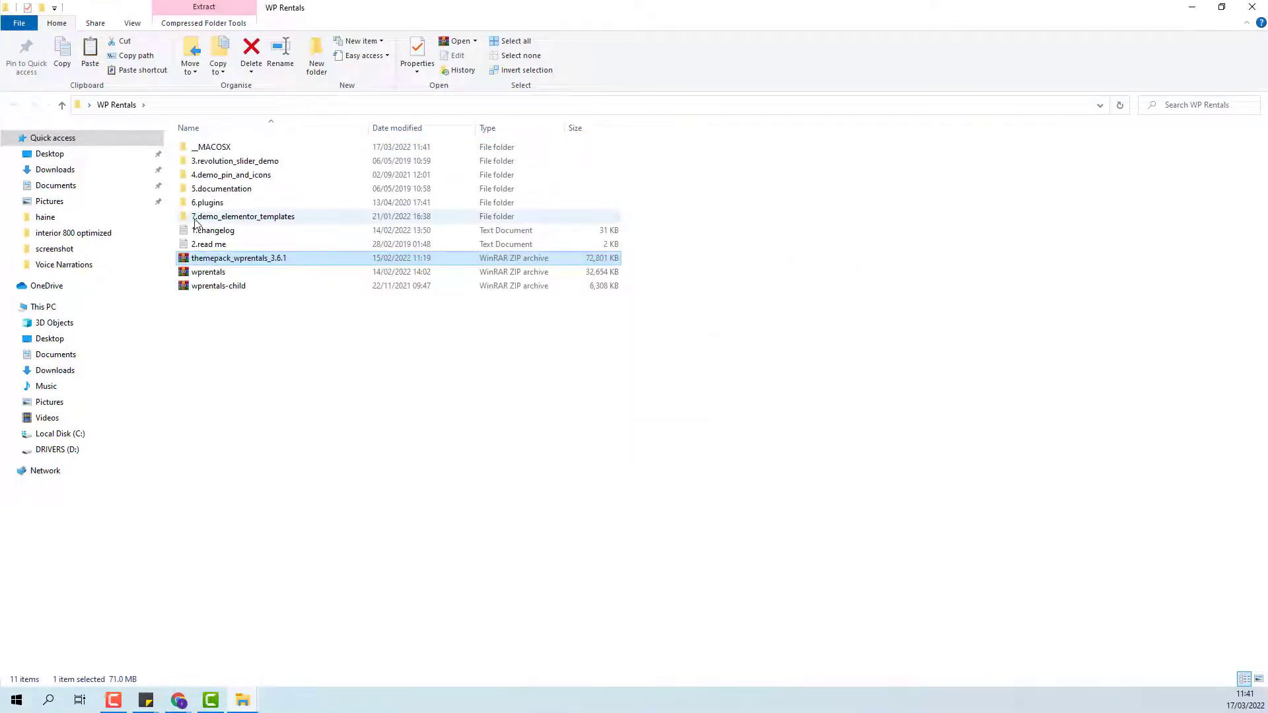
pyautogui.doubleClick(294, 219)
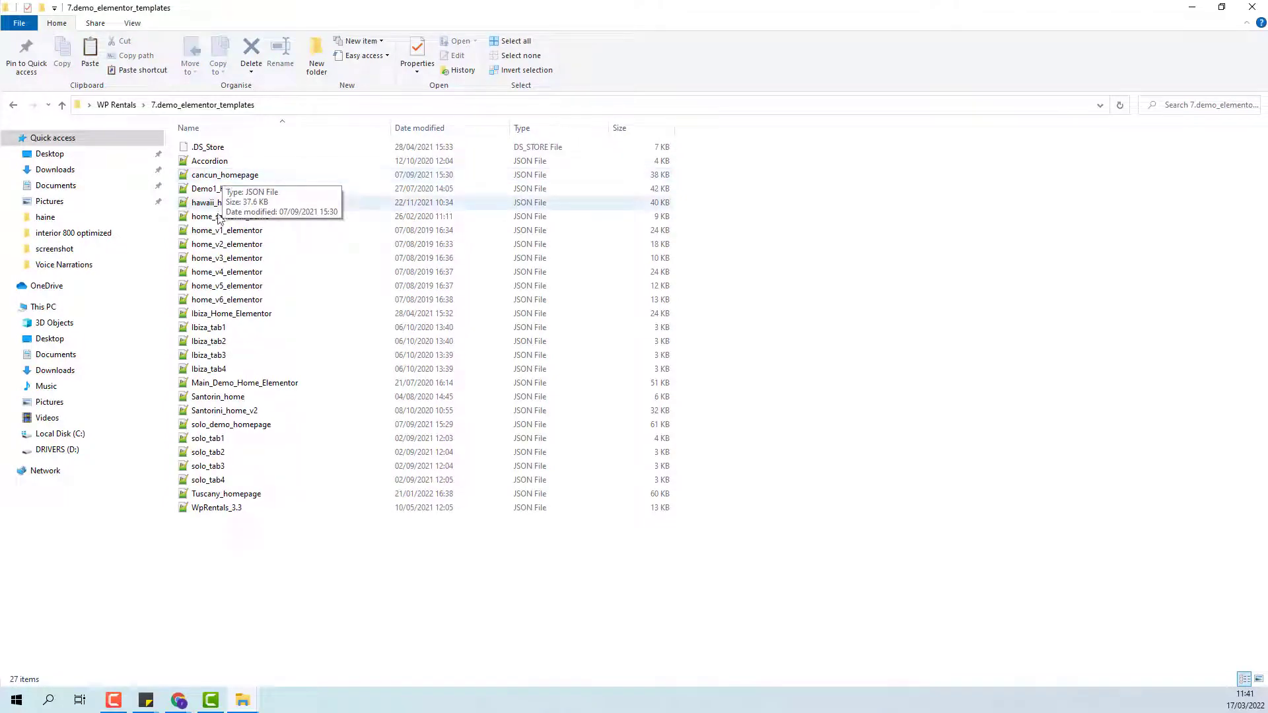
pyautogui.click(210, 328)
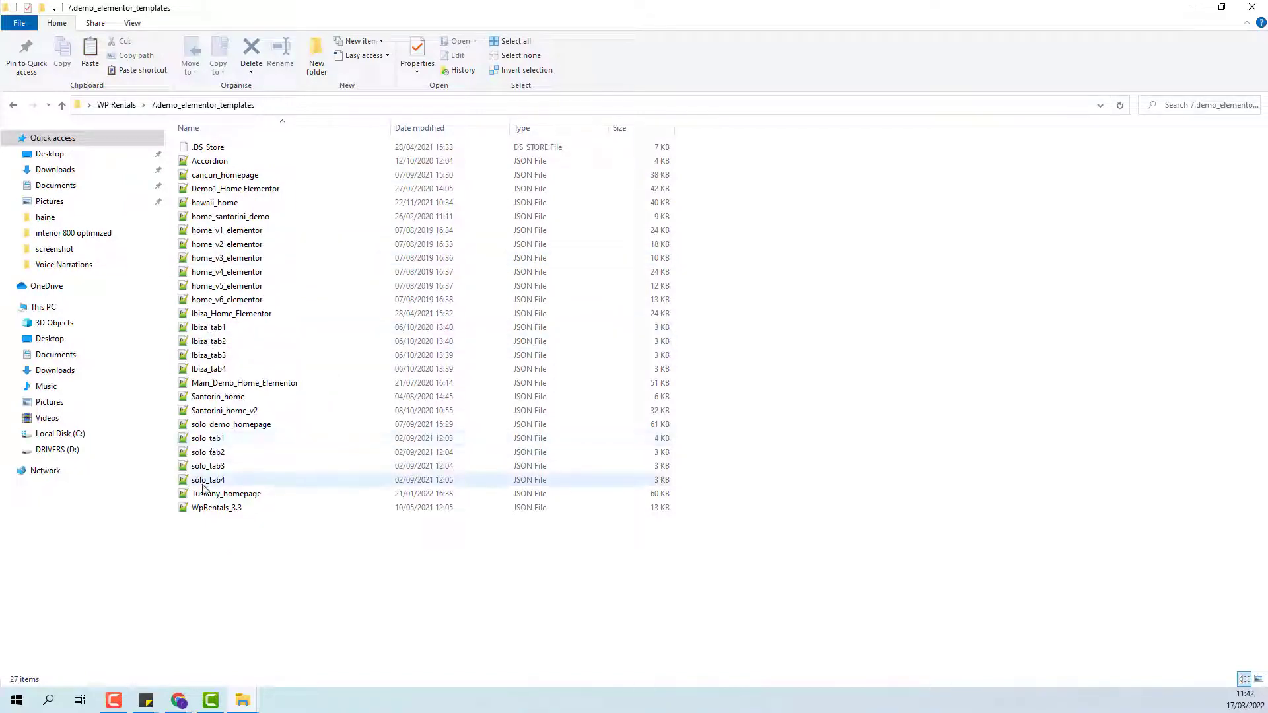
pyautogui.click(226, 330)
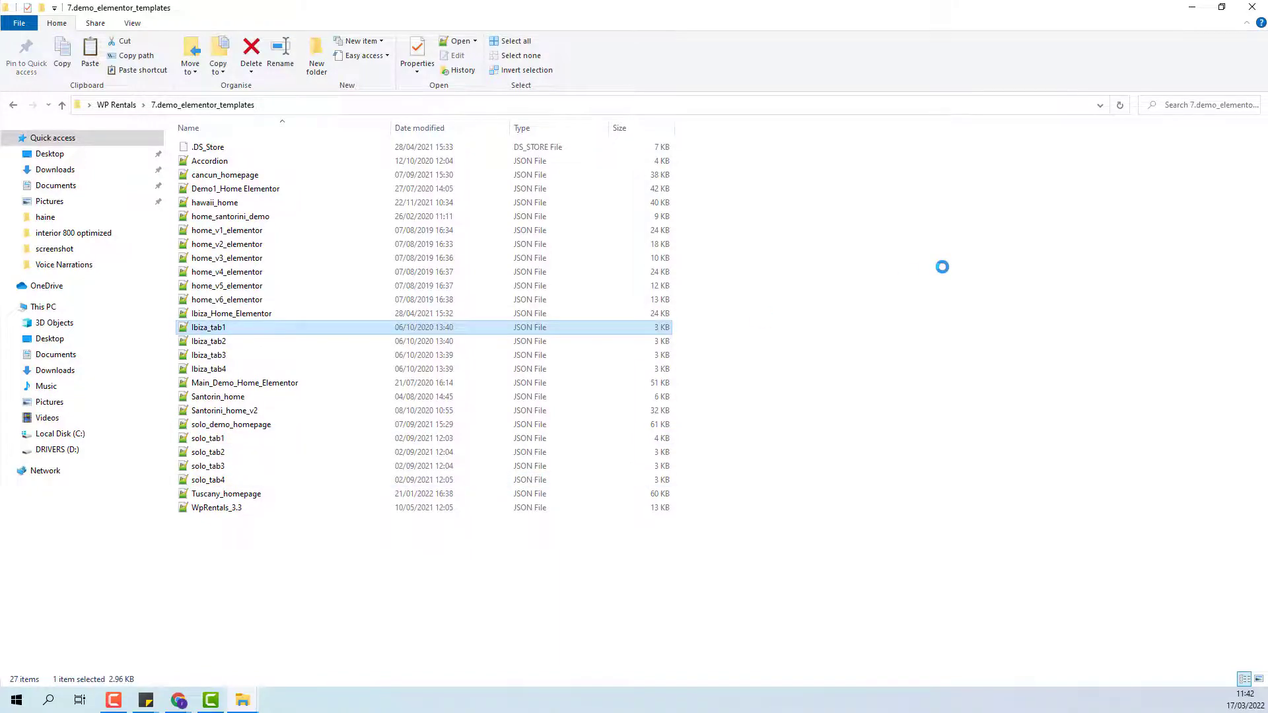
# - Switch to Chrome, open the WordPress dashboard in an additional browser tab, and go to the saved Elementor templates
pyautogui.hotkey('alt', 'Tab')
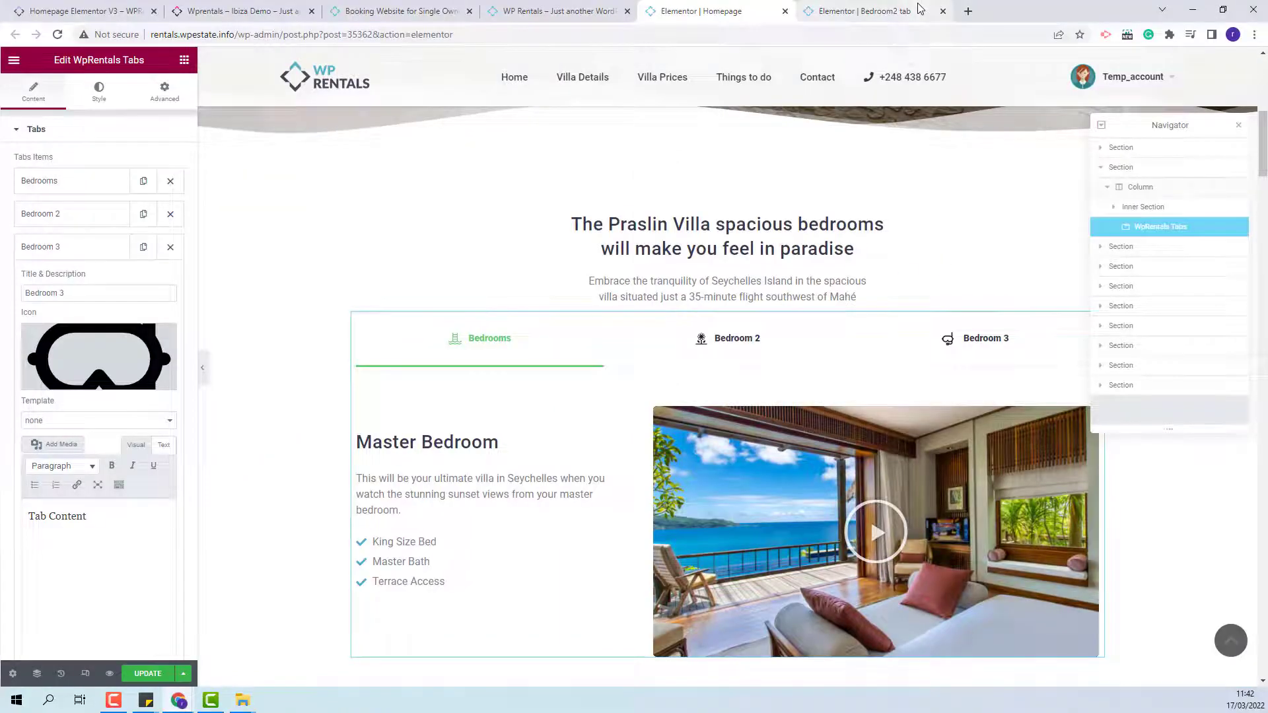
pyautogui.click(552, 11)
pyautogui.rightClick(53, 59)
pyautogui.click(63, 70)
pyautogui.click(688, 12)
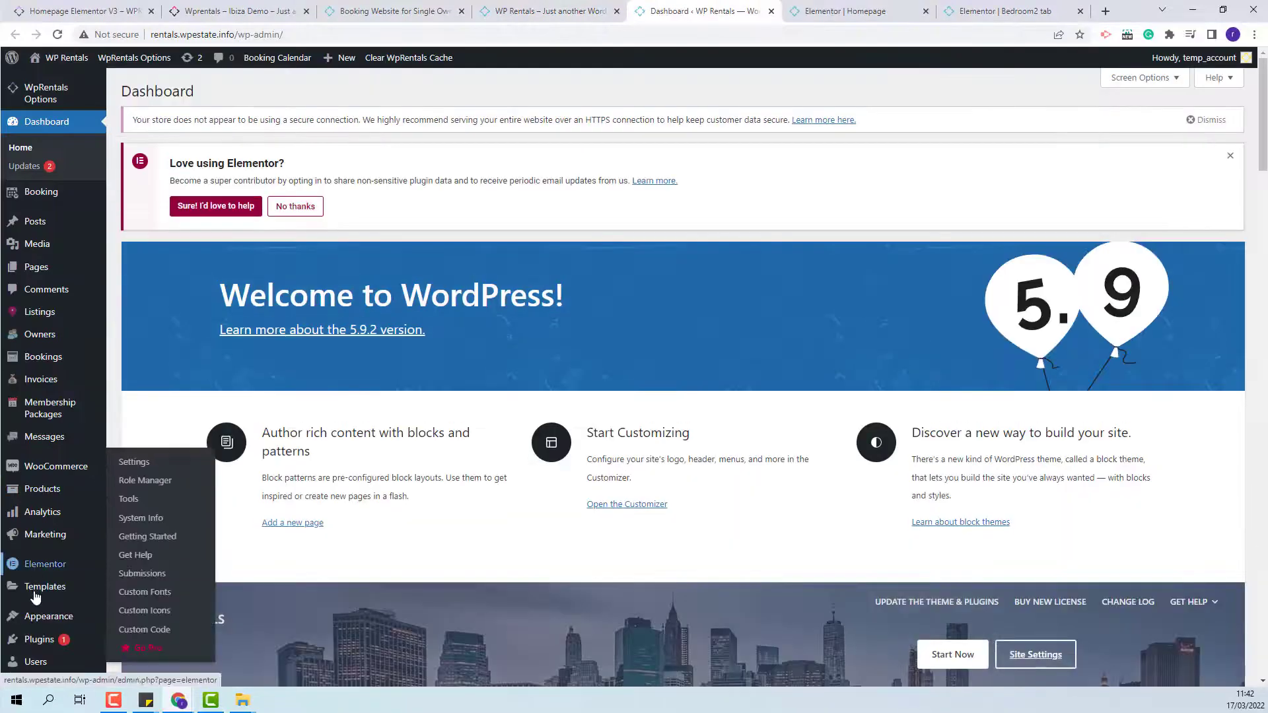
pyautogui.moveTo(36, 594)
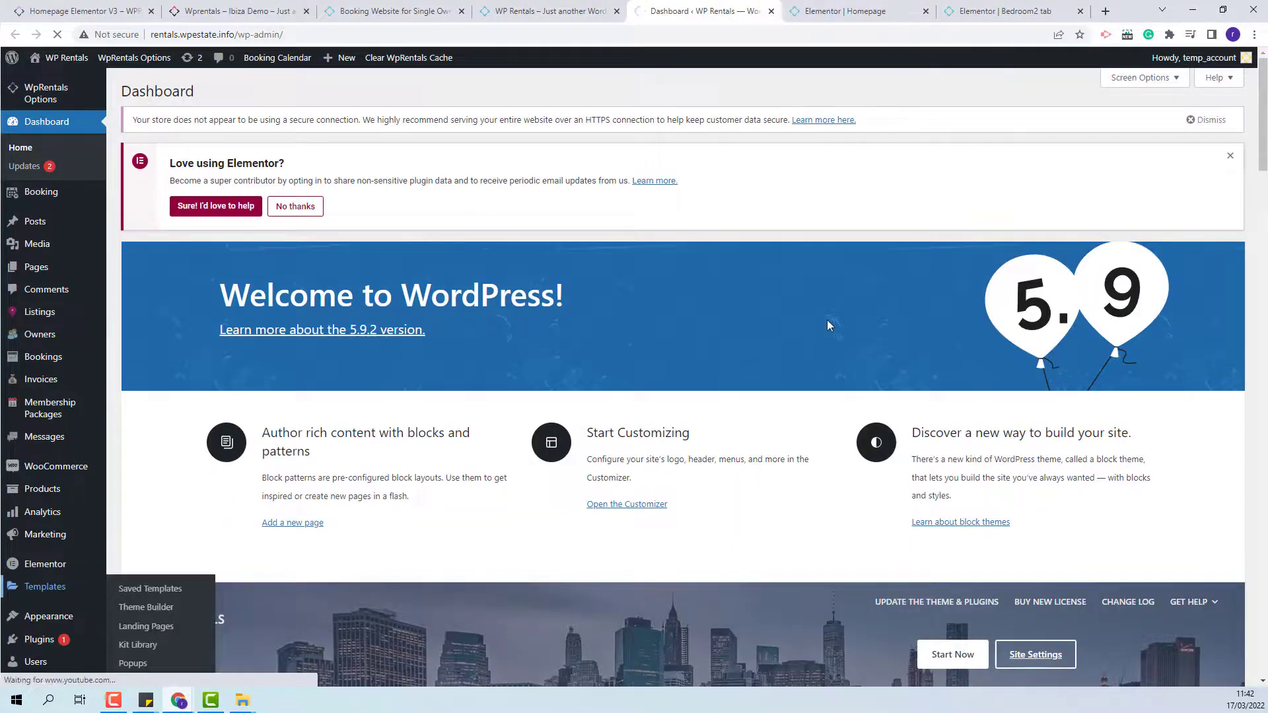
pyautogui.click(145, 536)
# - Import the Ibiza_tab1 template file from 7.demo_elementor_templates and open the imported tab1 template in Elementor
pyautogui.click(365, 85)
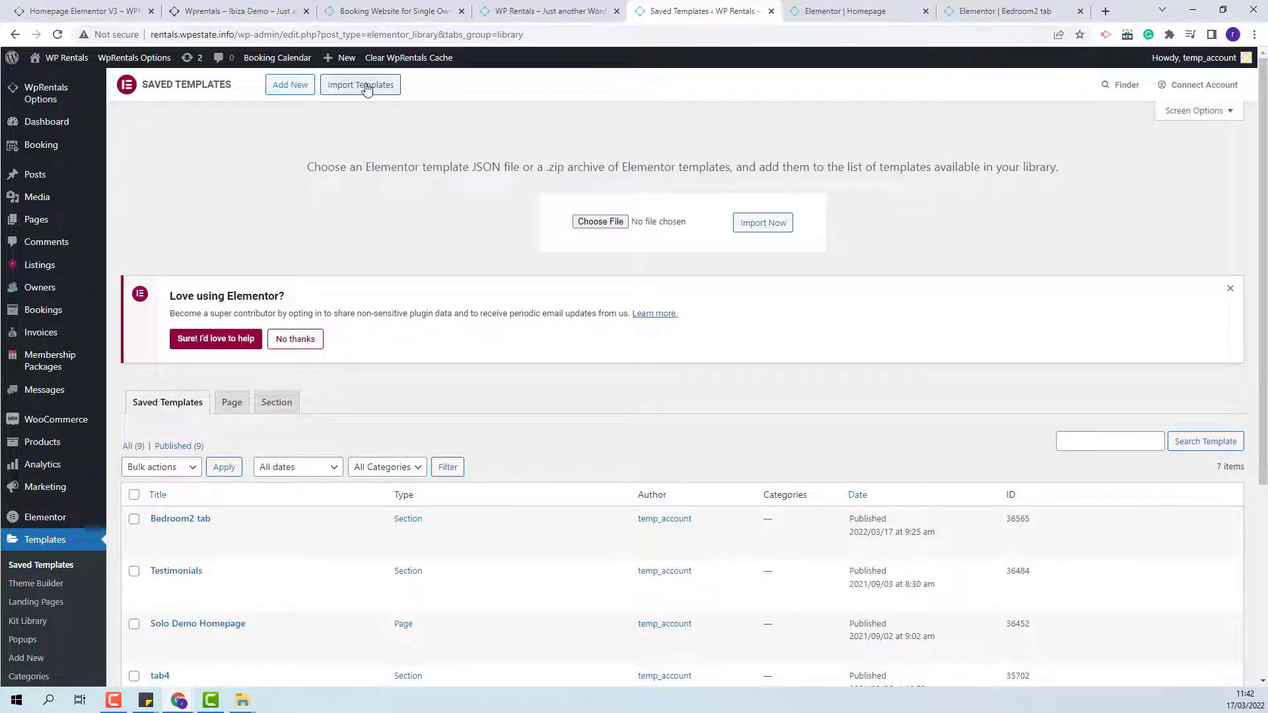
pyautogui.click(594, 222)
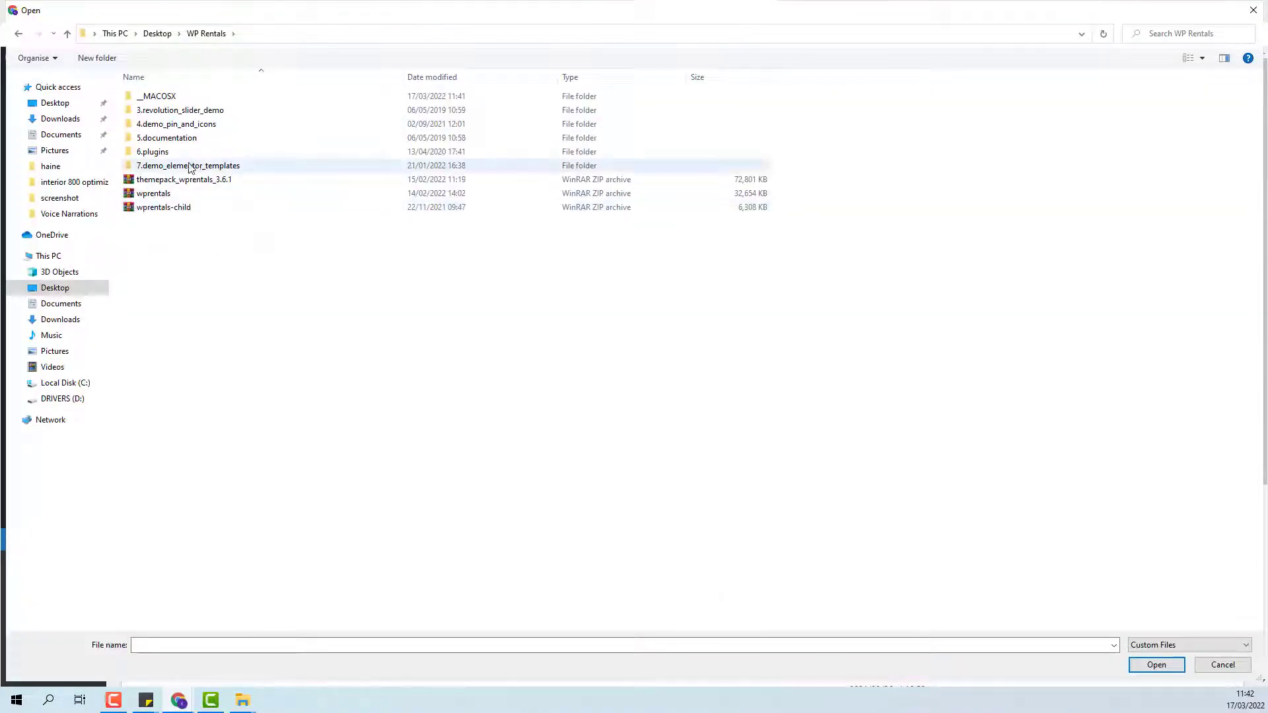
pyautogui.doubleClick(165, 166)
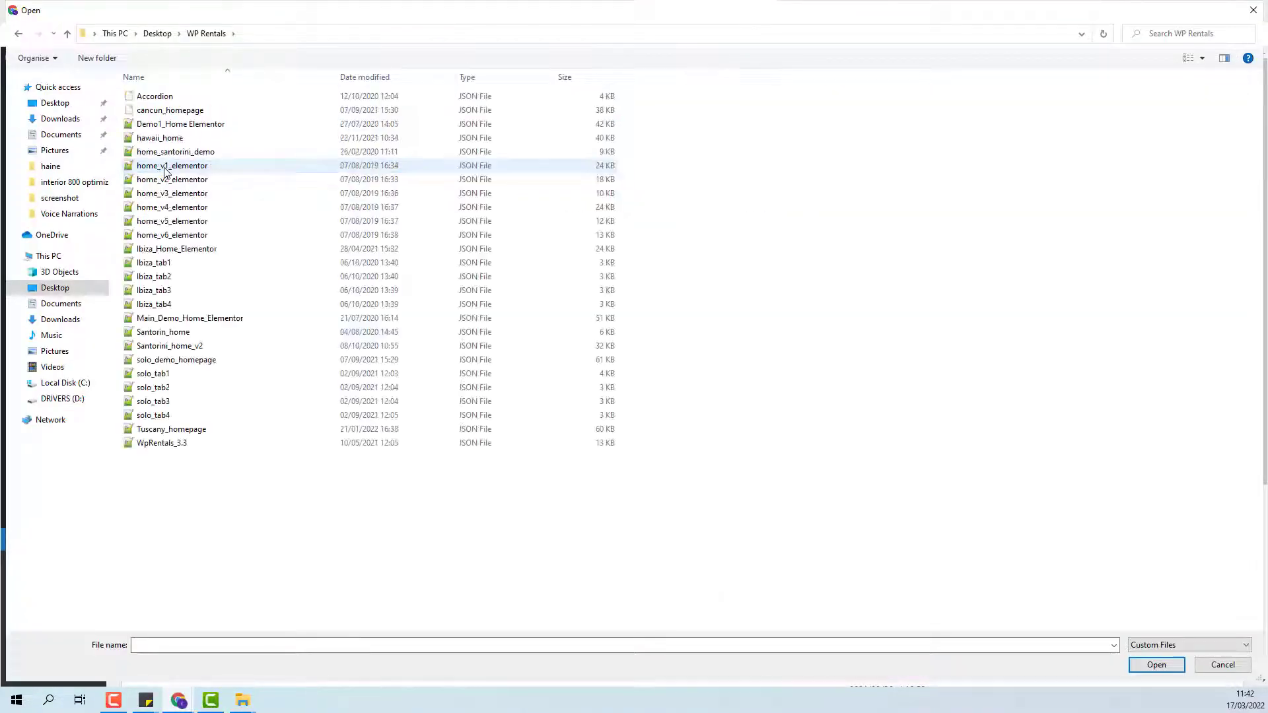
pyautogui.click(162, 264)
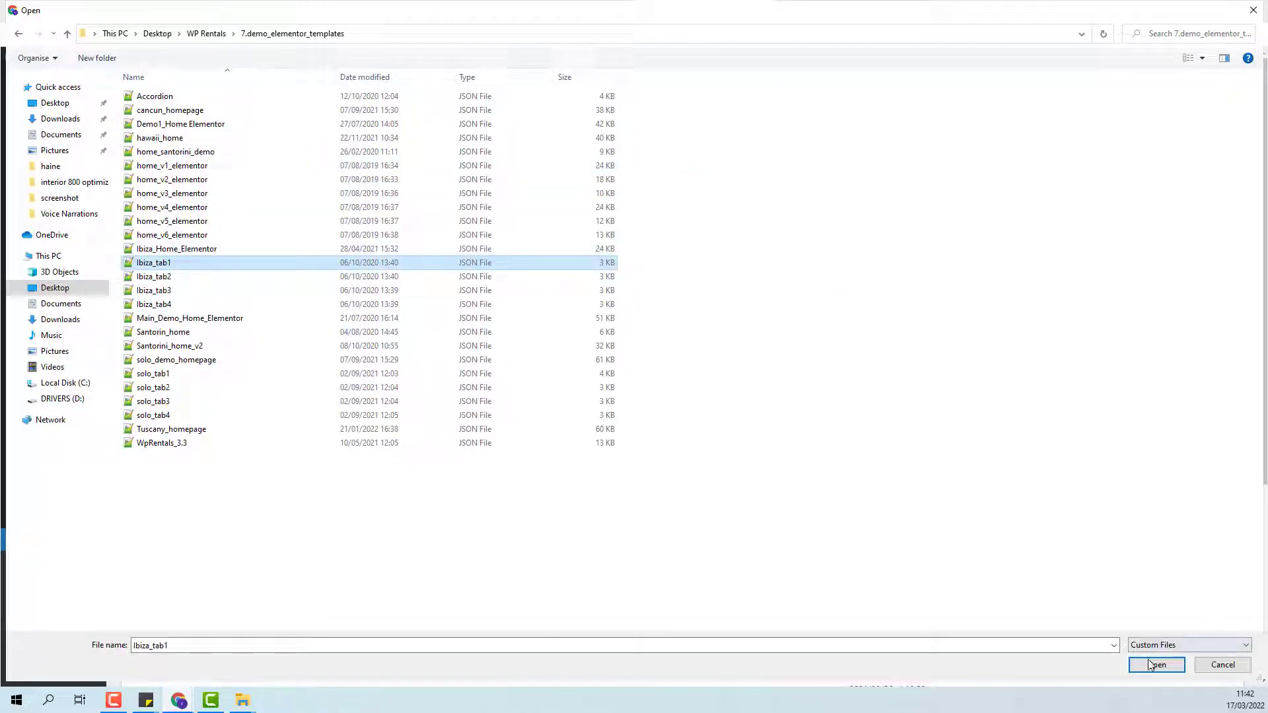
pyautogui.press('Return')
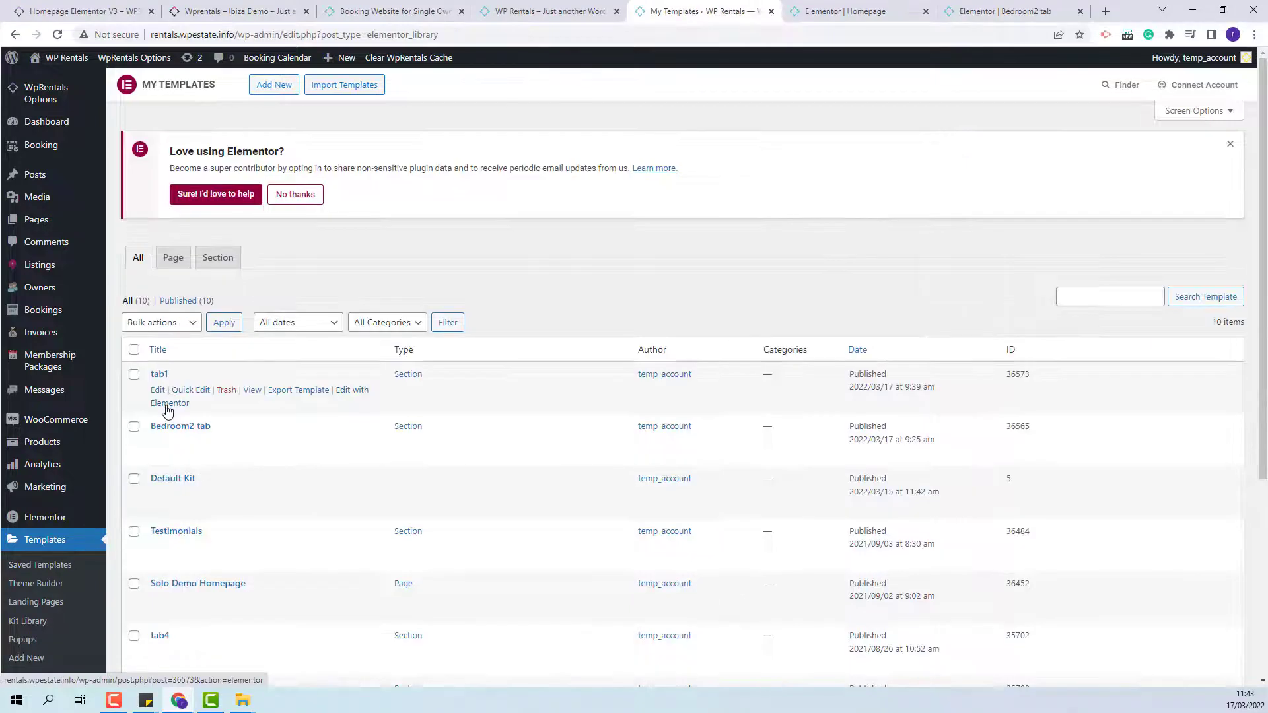
pyautogui.click(167, 405)
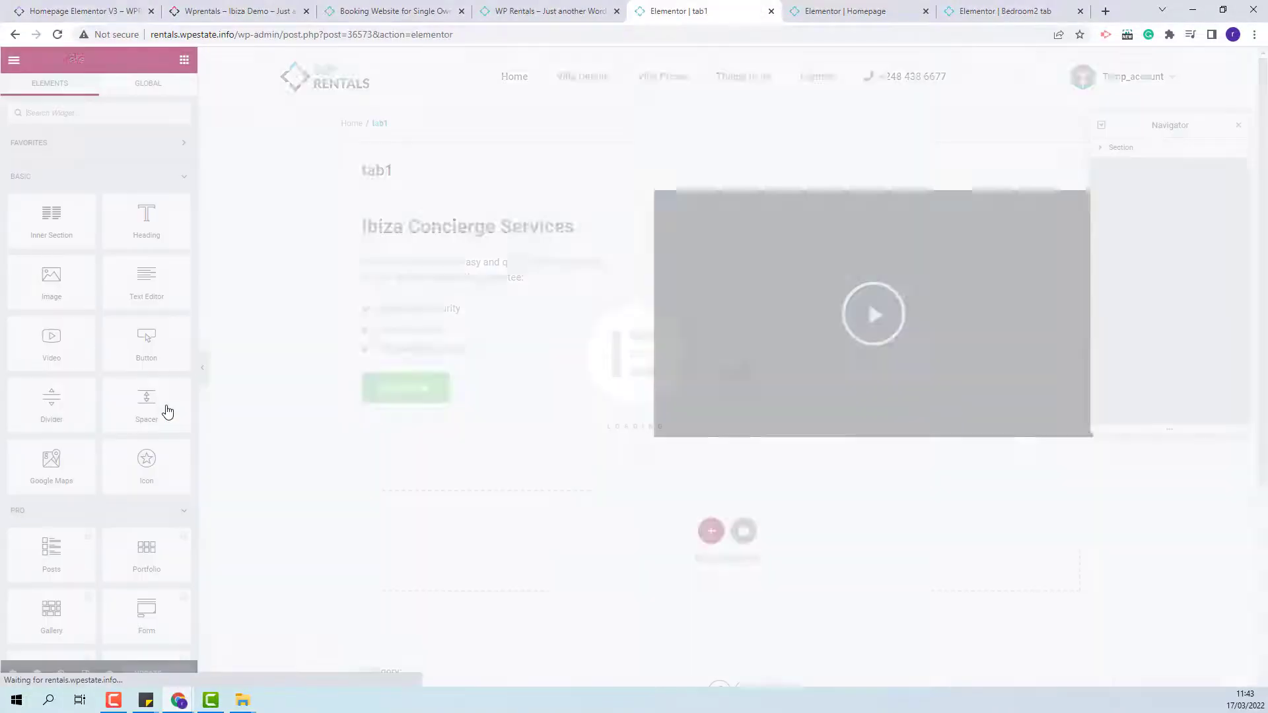
pyautogui.click(529, 305)
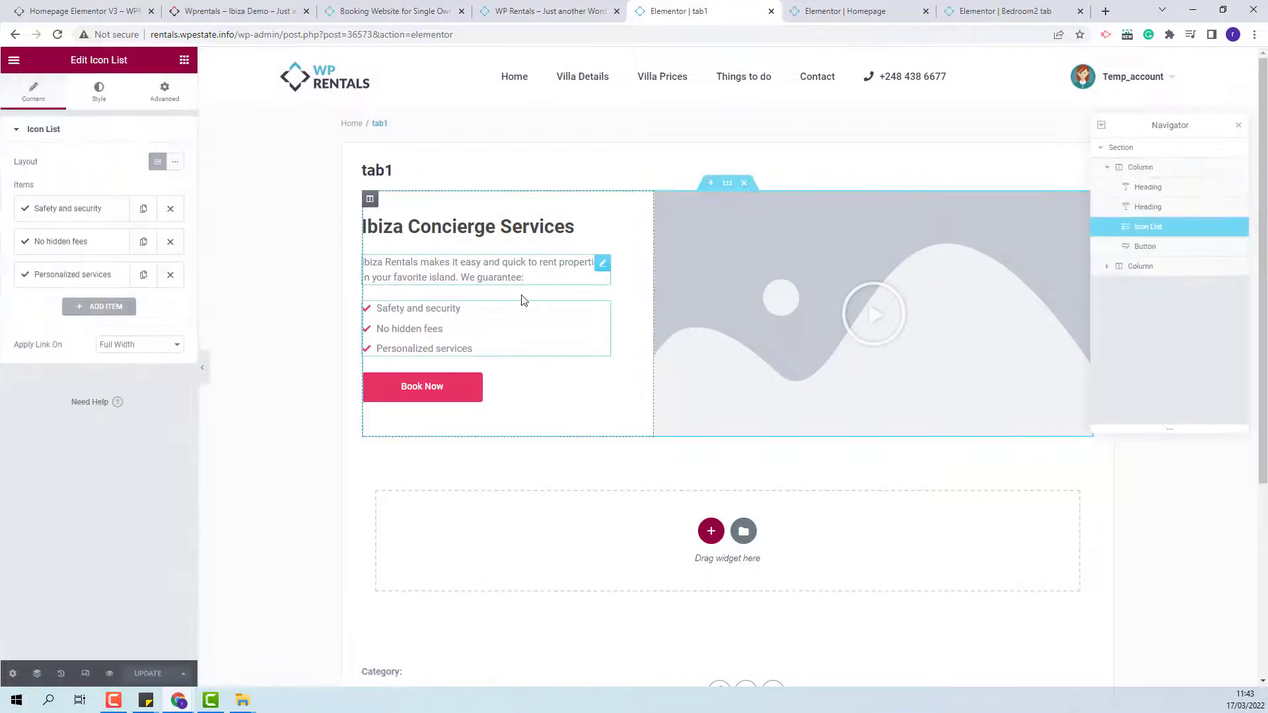
# - Return to the homepage editor, save the page, and reload it to refresh the available templates
pyautogui.hotkey('ctrl', 'Tab')
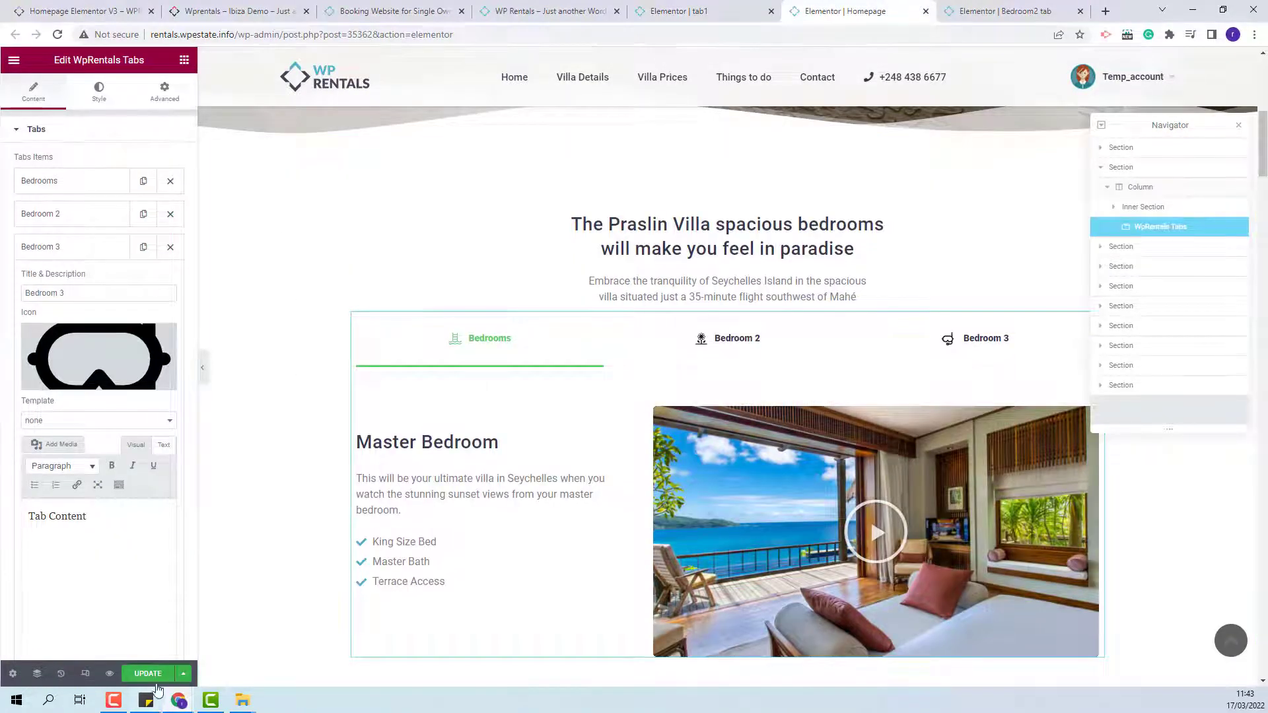
pyautogui.hotkey('ctrl', 's')
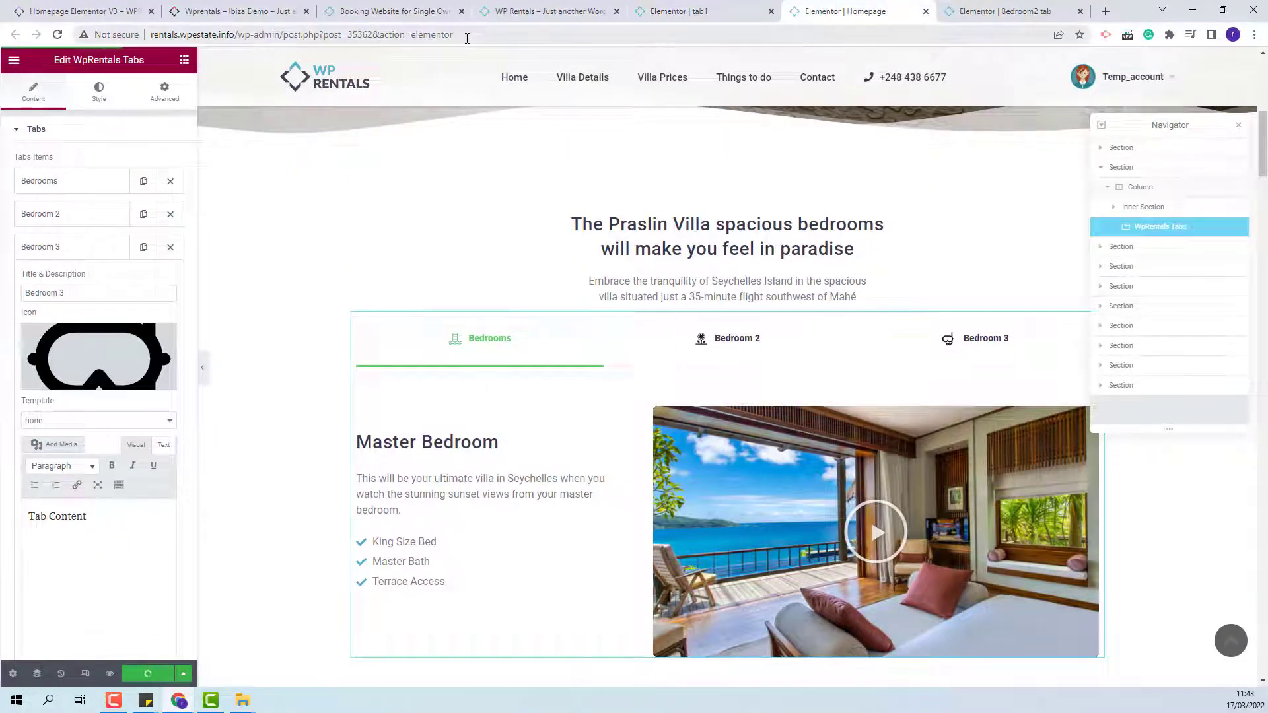
pyautogui.press('F5')
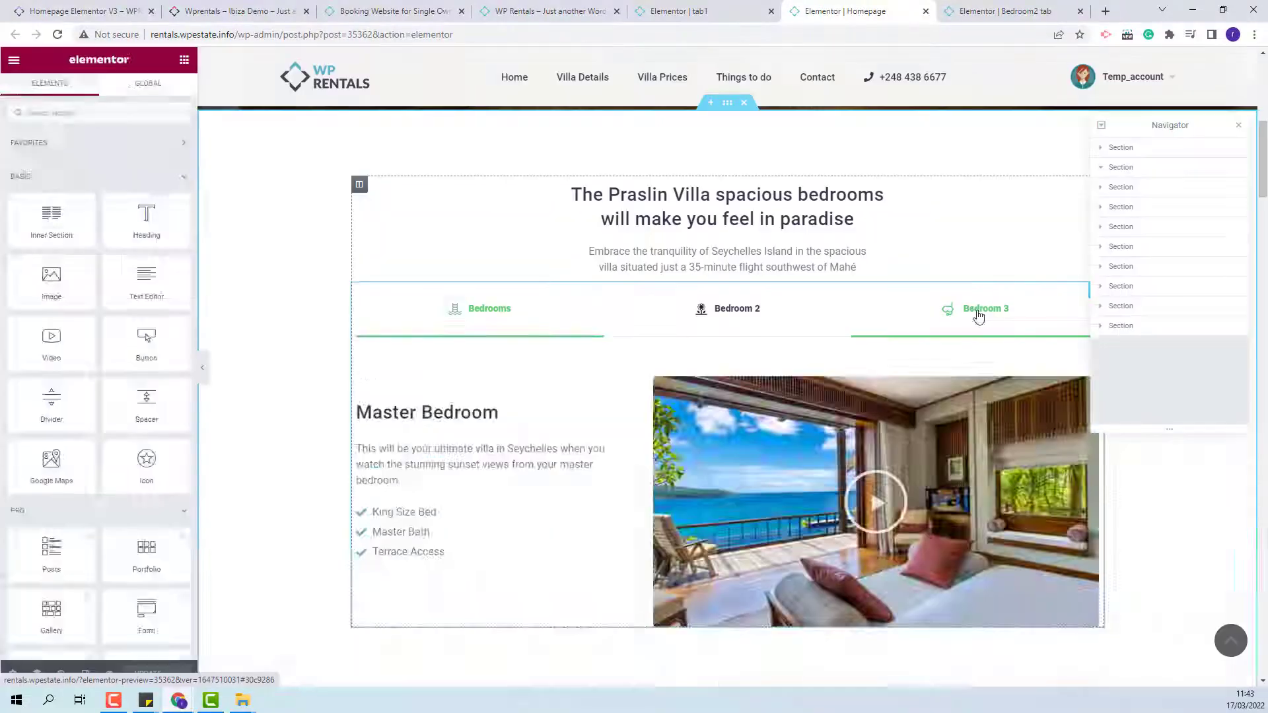
# - Assign the newly imported tab1 template to the Bedroom 3 item of the WpRentals Tabs widget and show that tab on the page
pyautogui.click(977, 316)
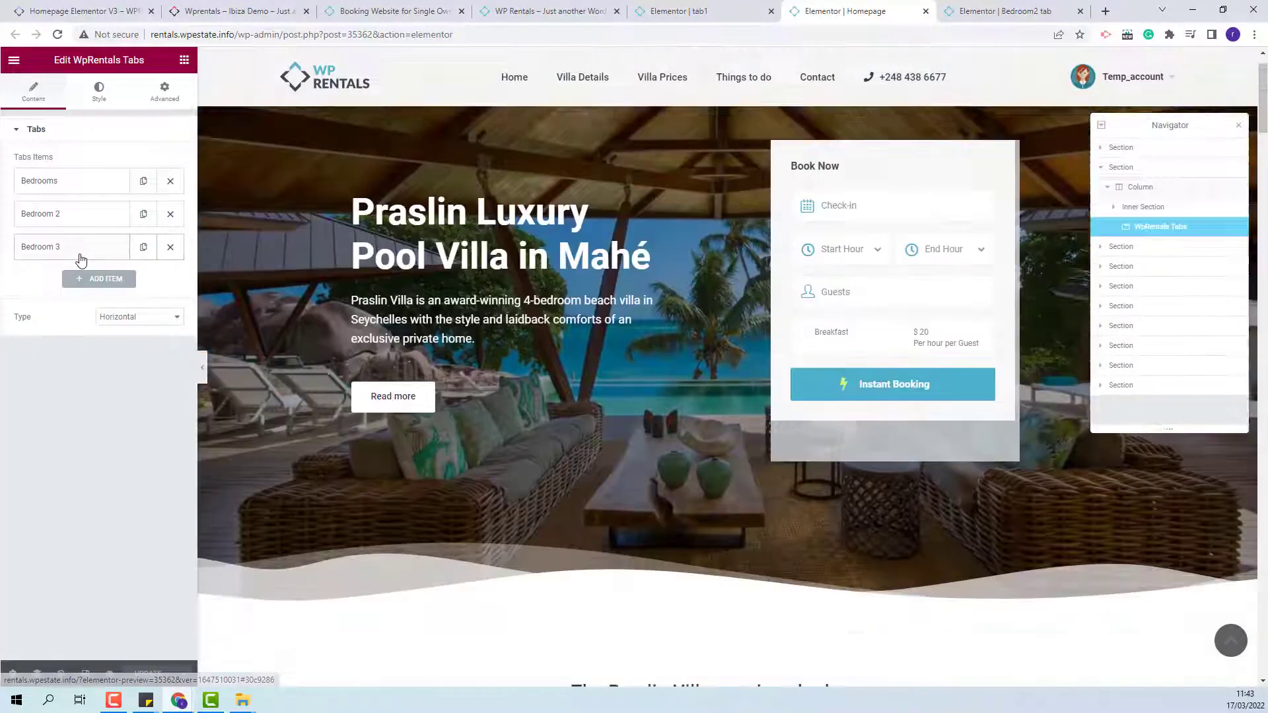
pyautogui.click(79, 254)
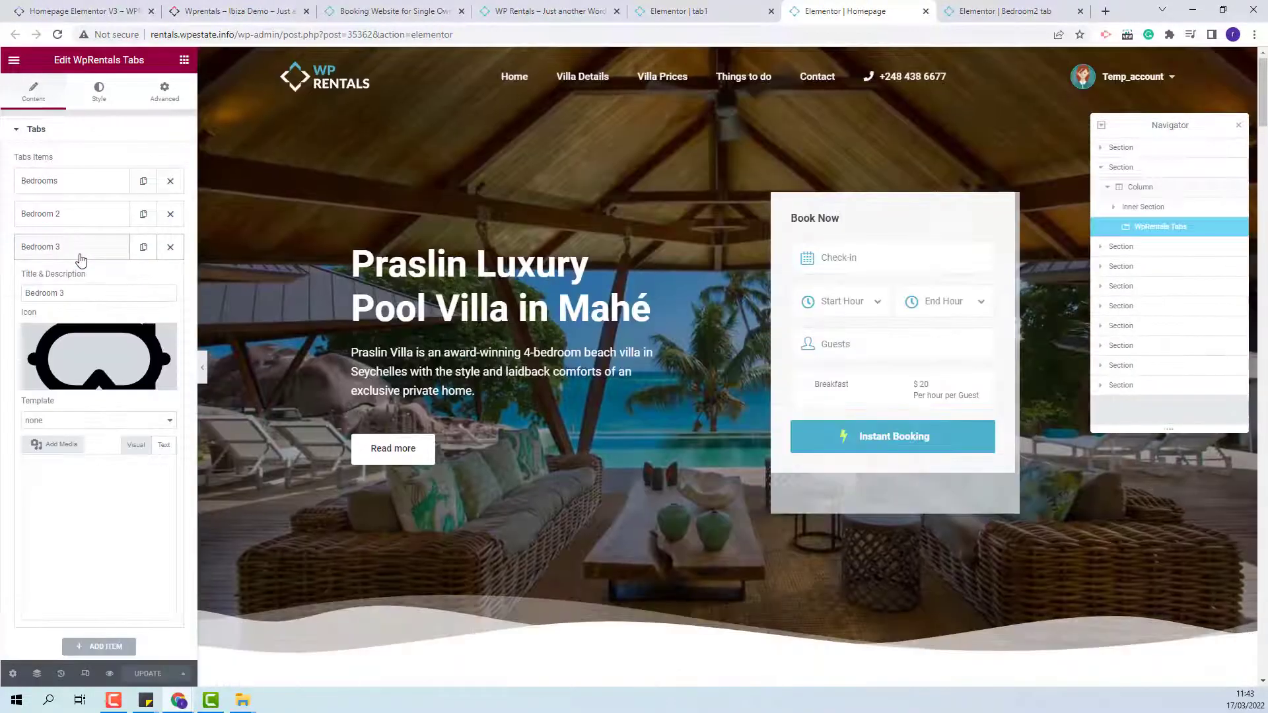
pyautogui.click(53, 422)
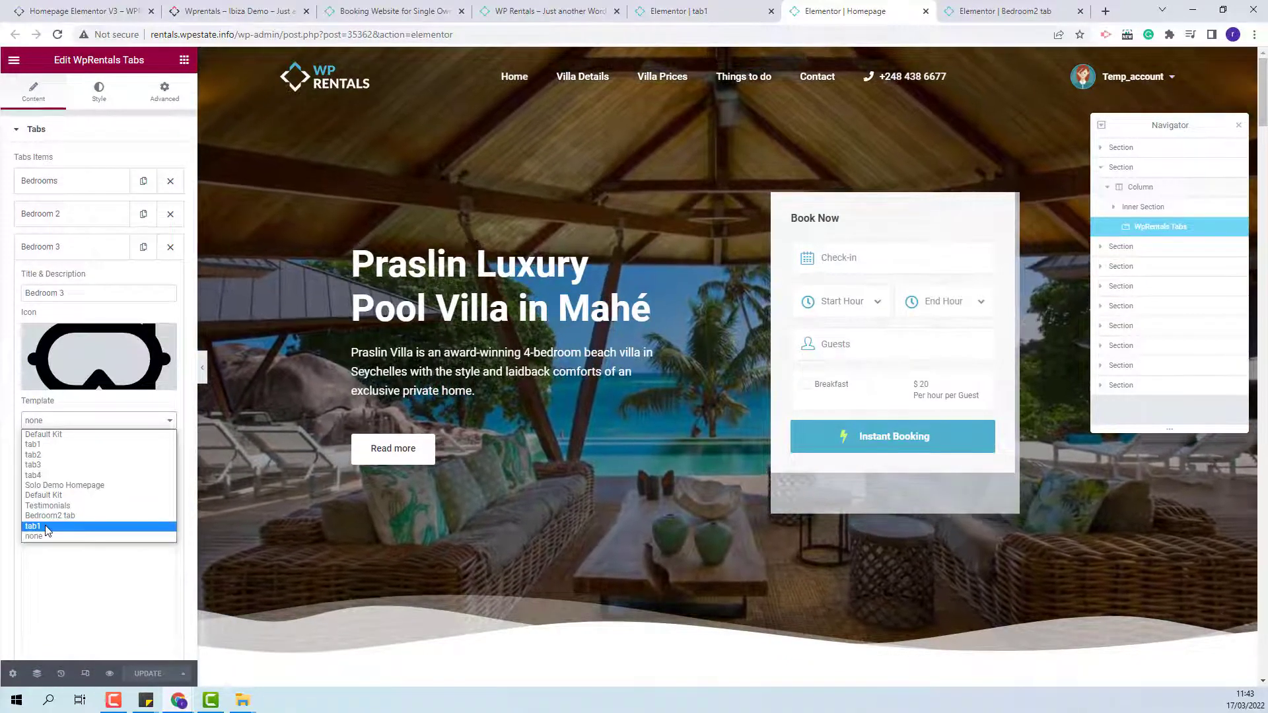
pyautogui.click(46, 526)
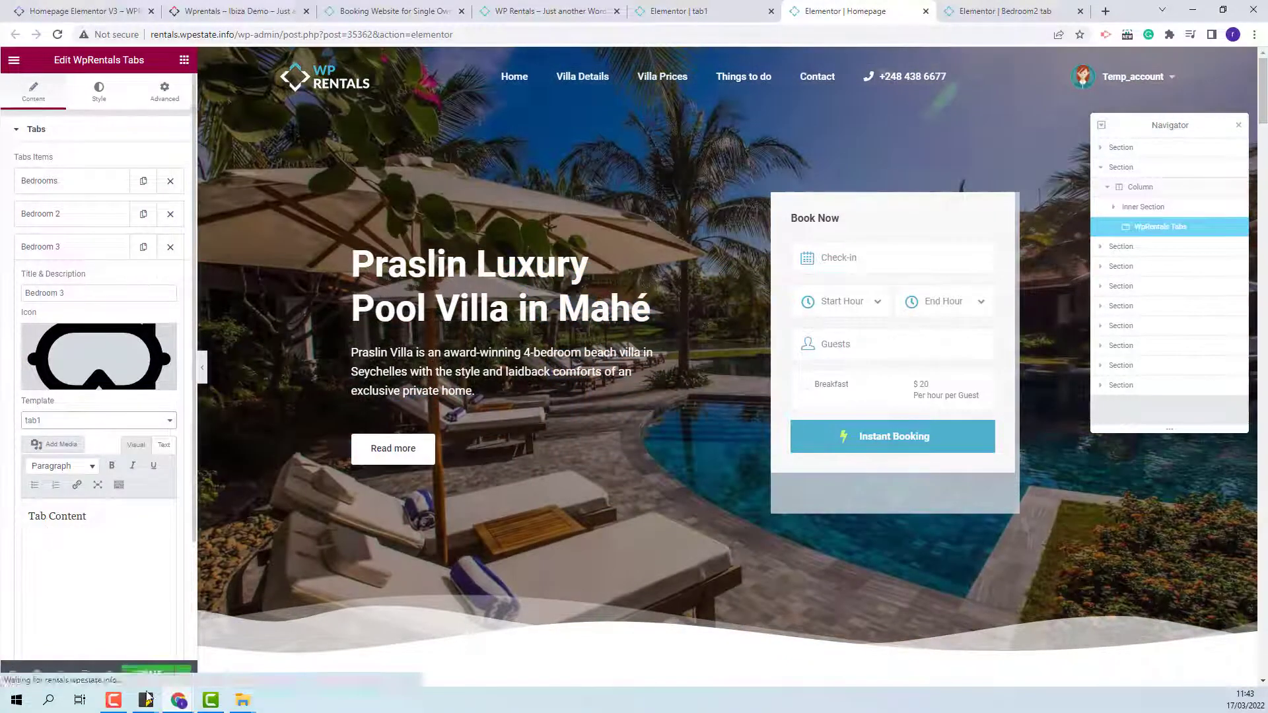
pyautogui.scroll(-10, 368, 378)
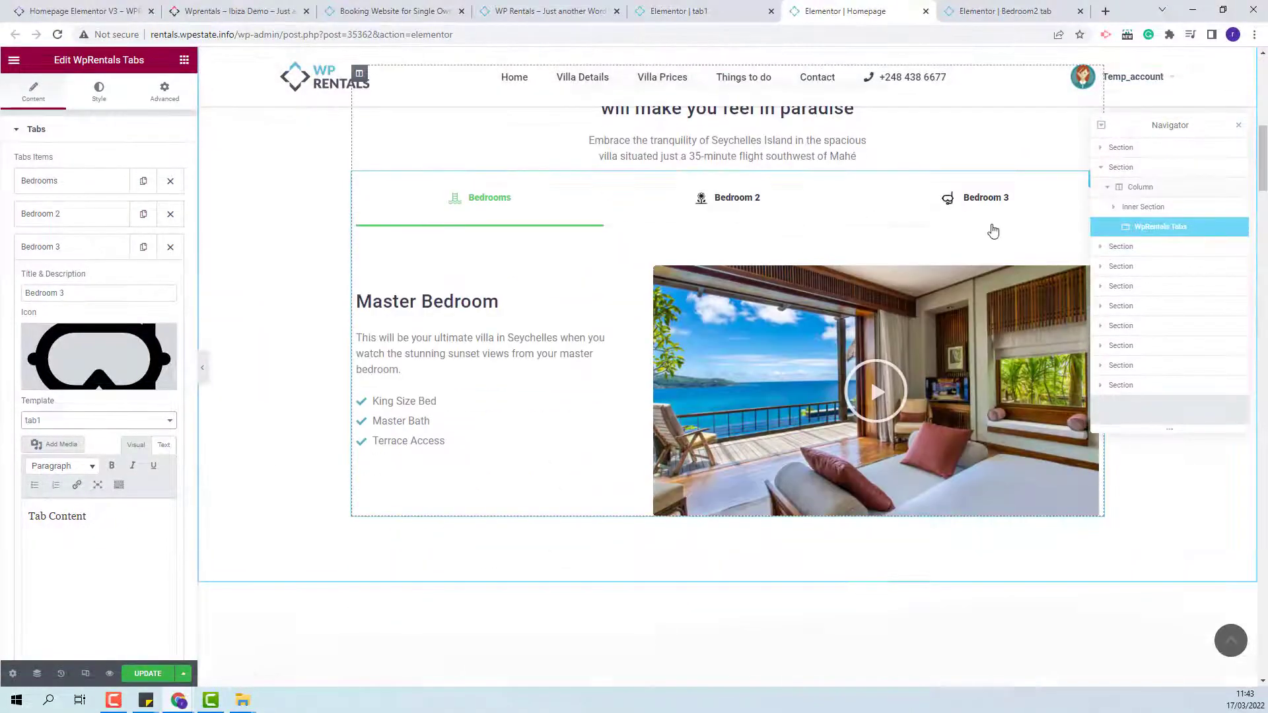
pyautogui.click(983, 198)
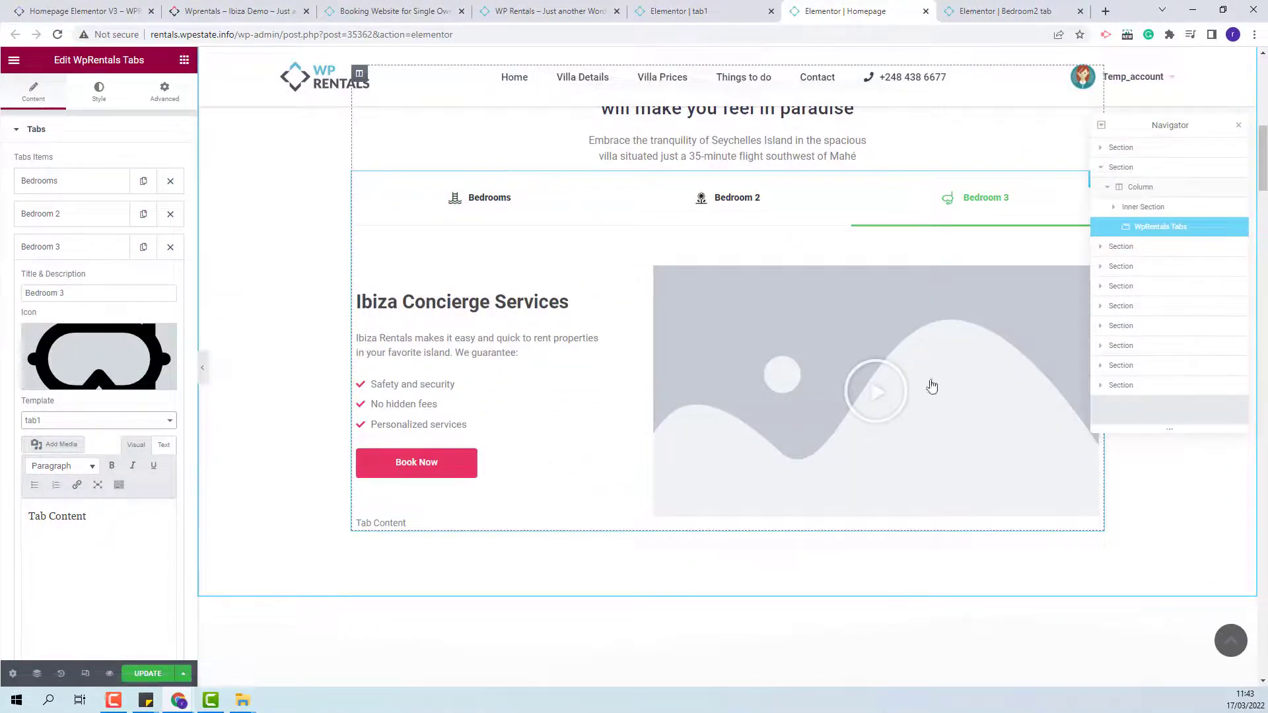
# - Examine the video widget's settings in the tab1 template editor and return to the homepage editor
pyautogui.click(721, 8)
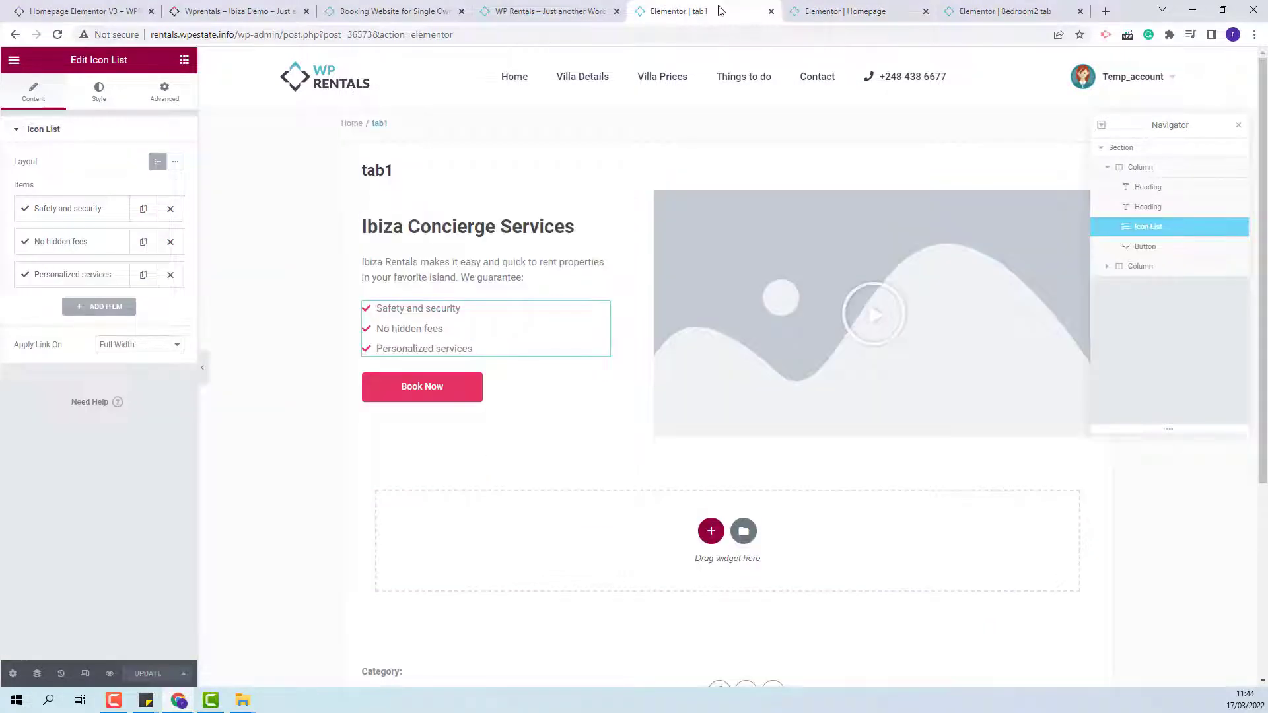
pyautogui.click(940, 363)
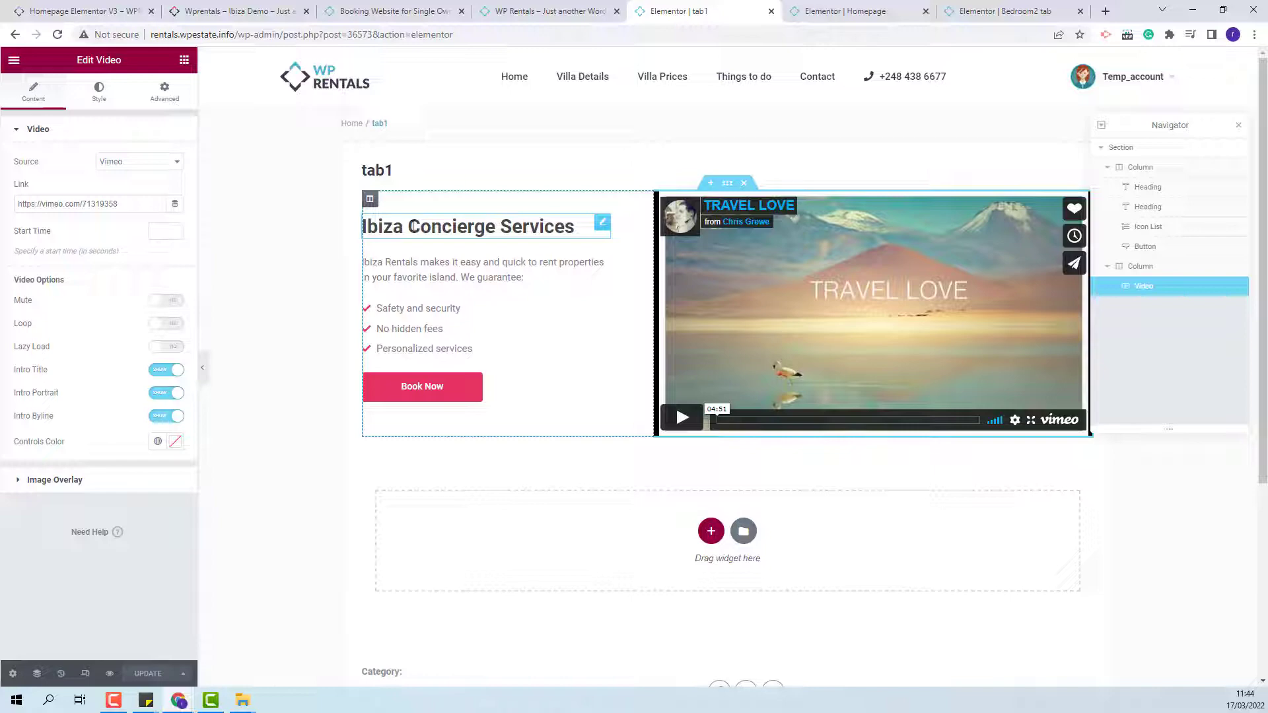
pyautogui.hotkey('ctrl', 'Tab')
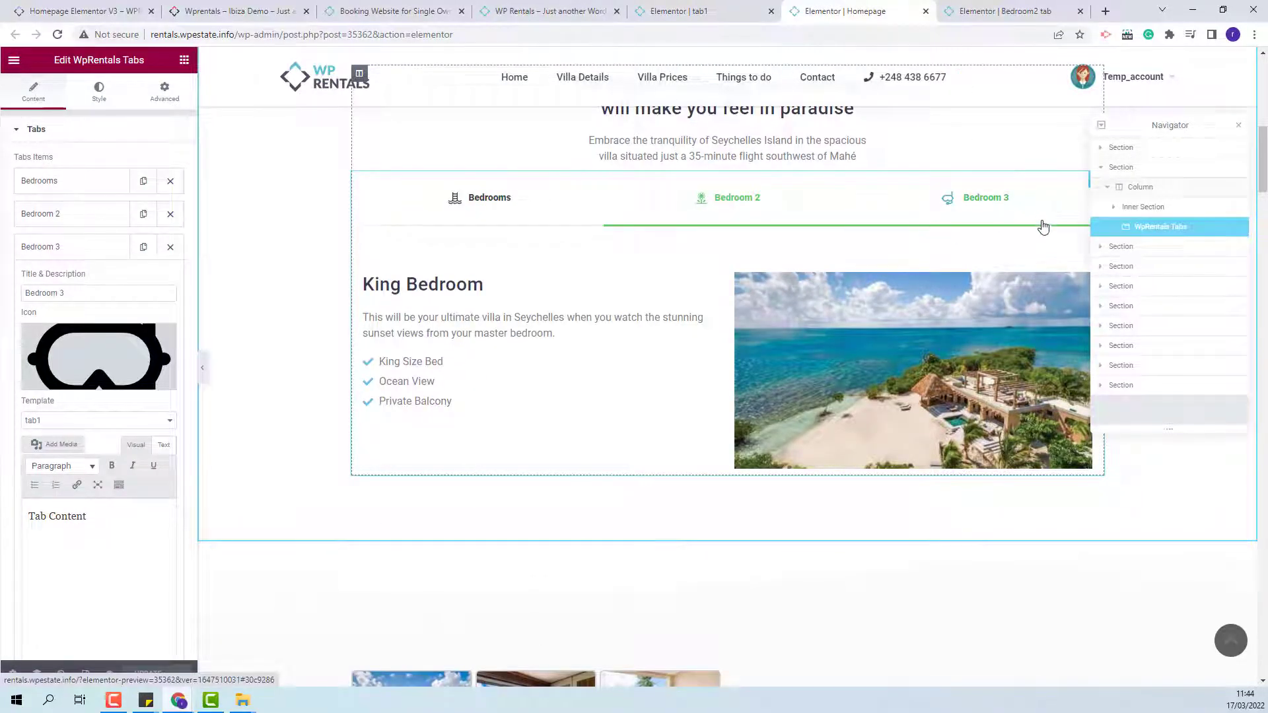
# - Set the active color of the WpRentals Tabs widget to #4EB1CC in its style settings
pyautogui.click(100, 96)
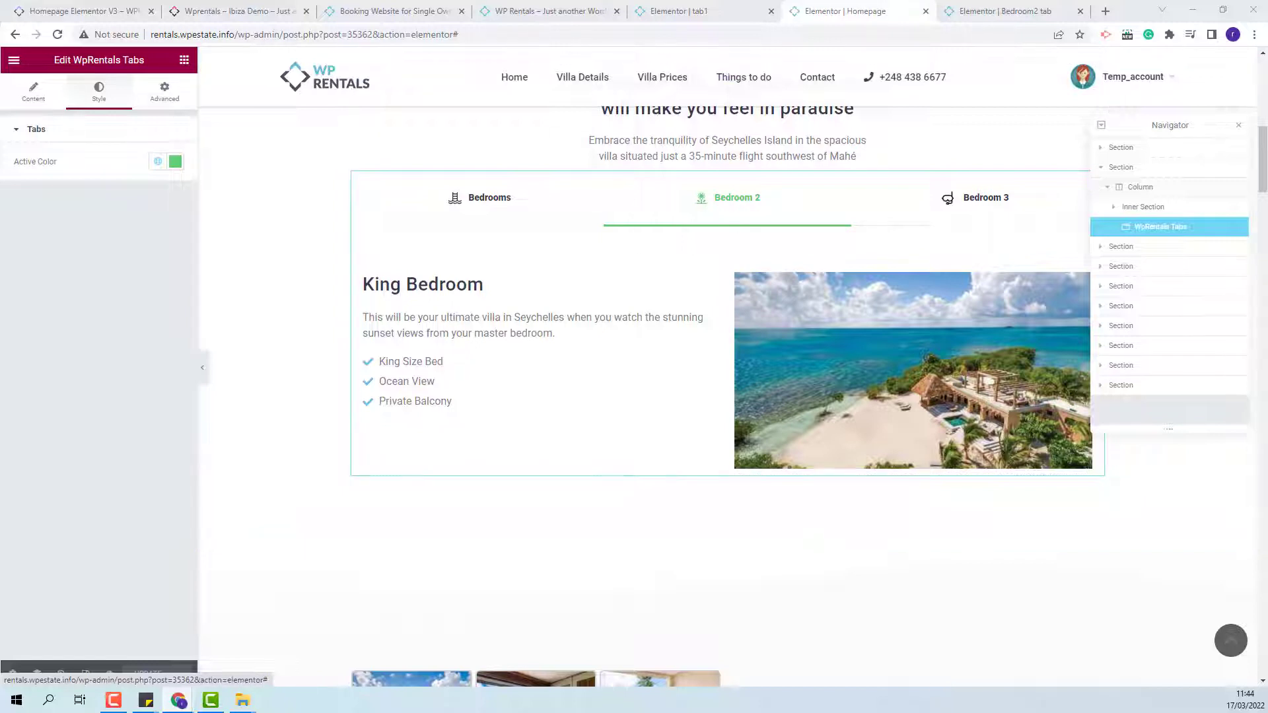
pyautogui.click(175, 161)
pyautogui.moveTo(72, 364); pyautogui.dragTo(4, 358)
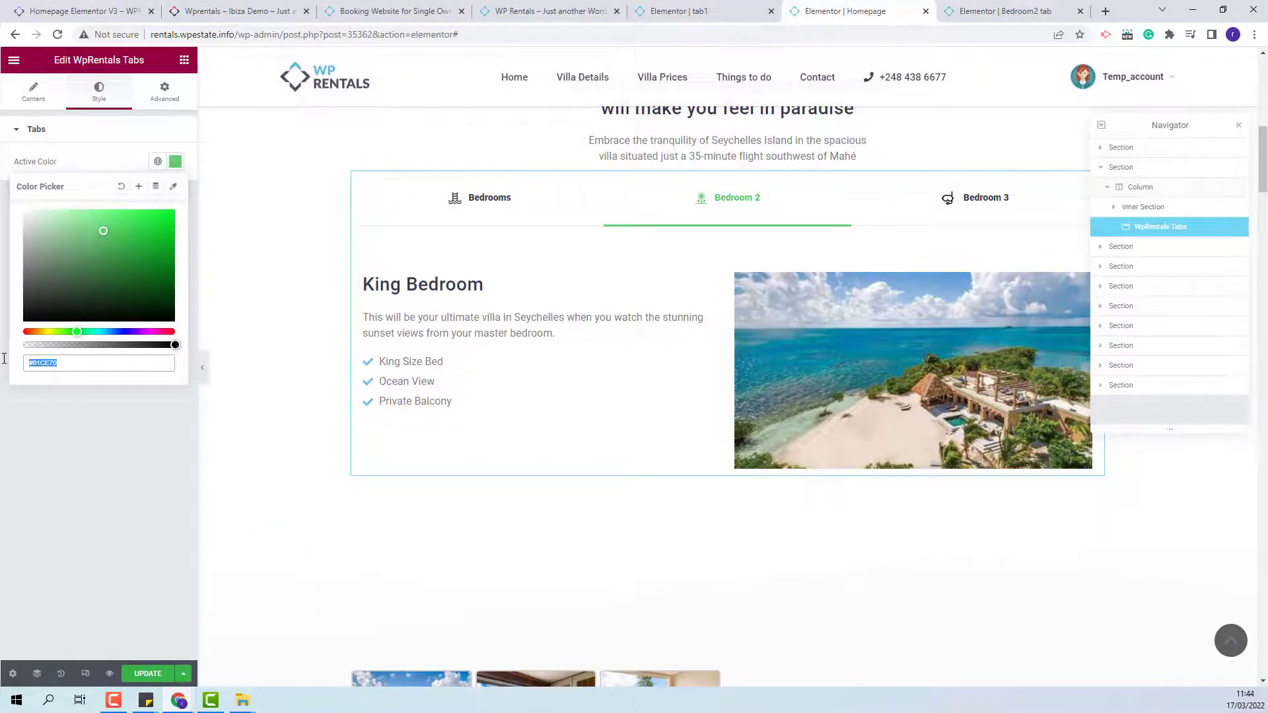
pyautogui.write('#4EB1CC')
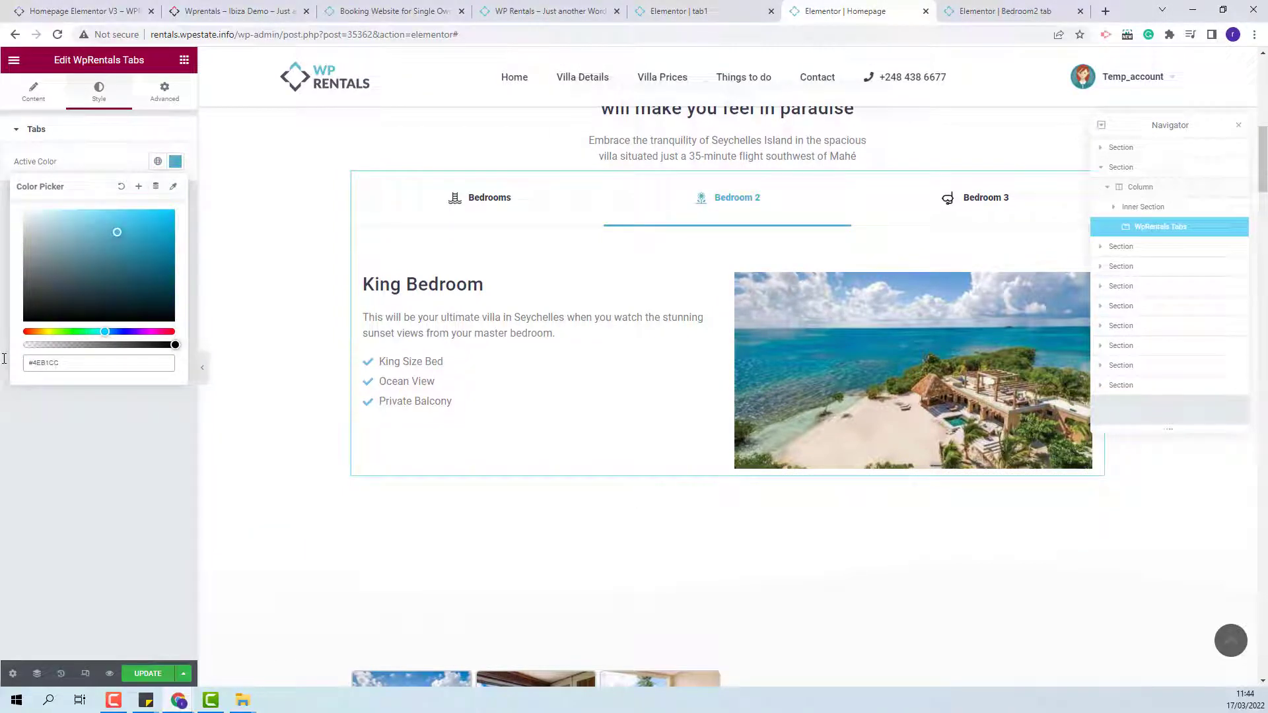
# - Unlink the WpRentals Tabs widget's margin values, set only the top margin to 50 px, and update the homepage
pyautogui.click(148, 548)
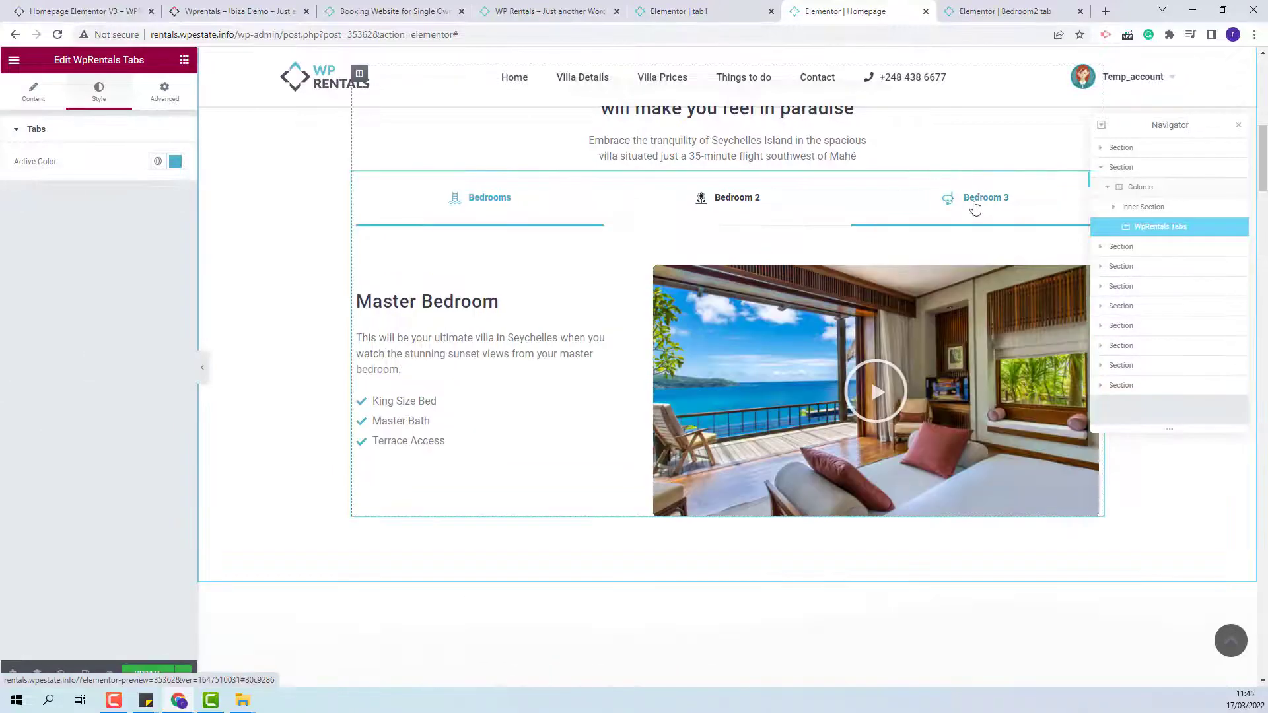
pyautogui.click(975, 208)
pyautogui.click(177, 89)
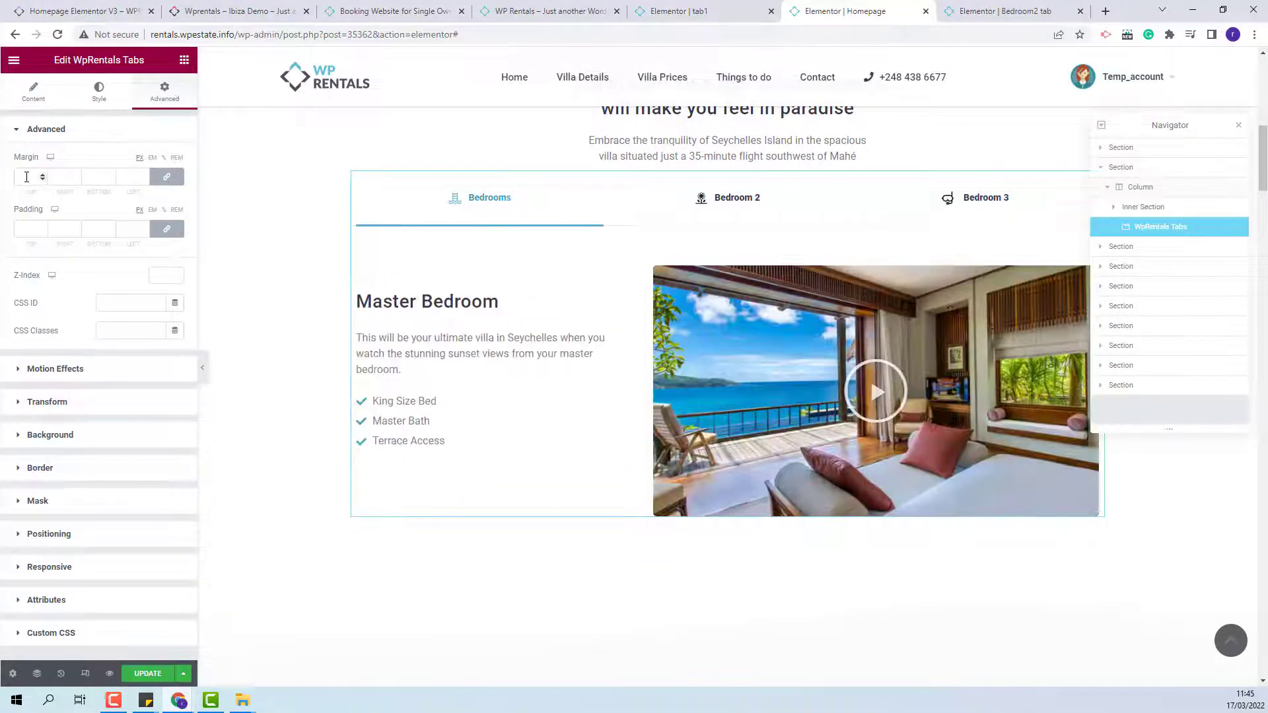
pyautogui.click(166, 177)
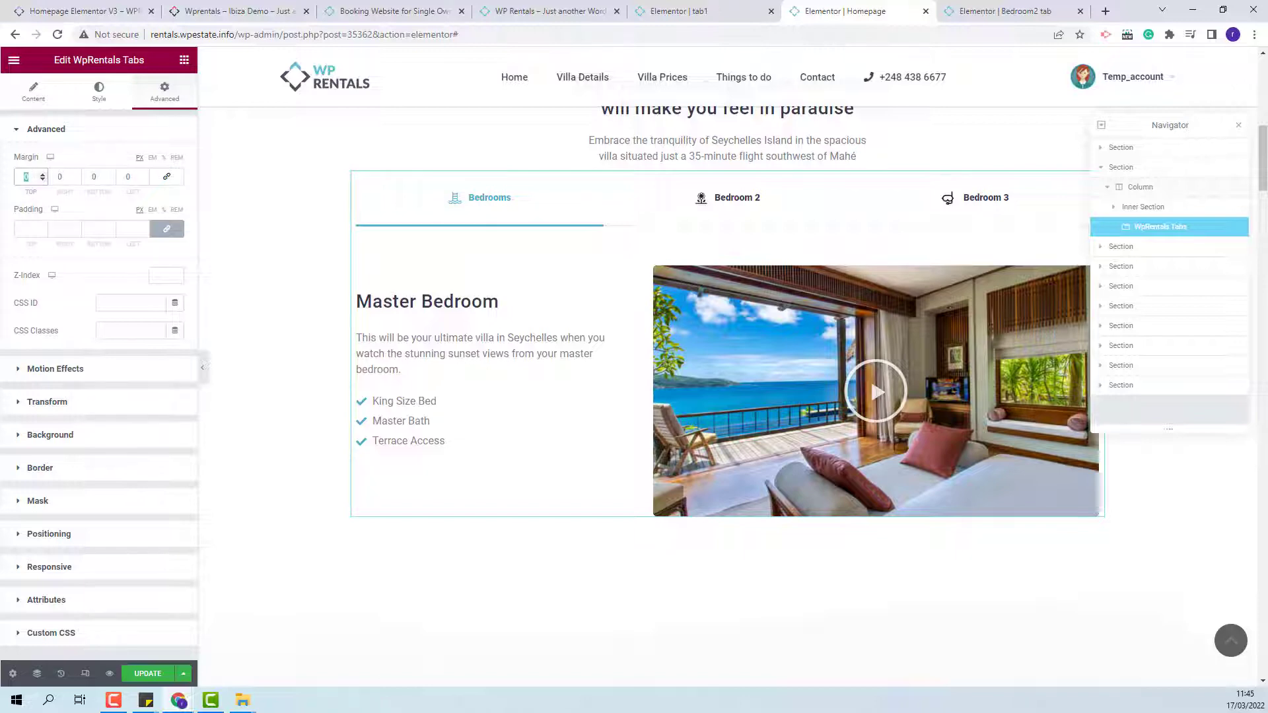
pyautogui.write('50')
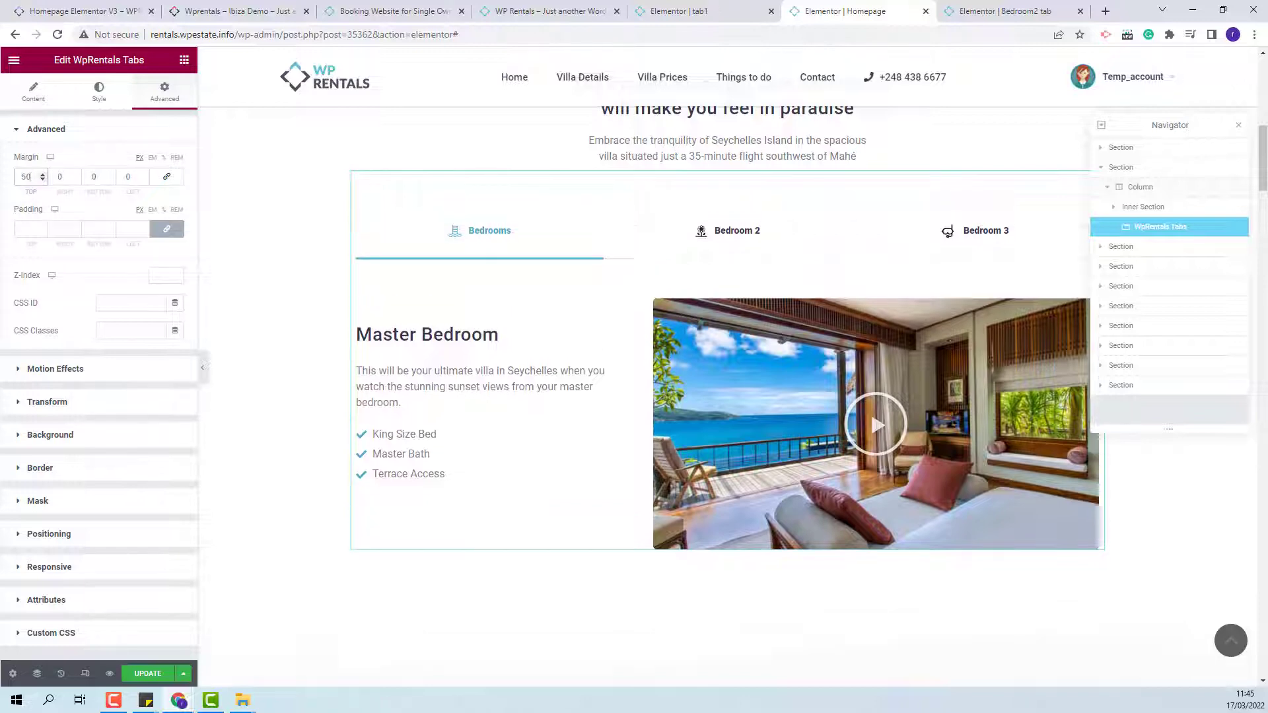
pyautogui.click(141, 675)
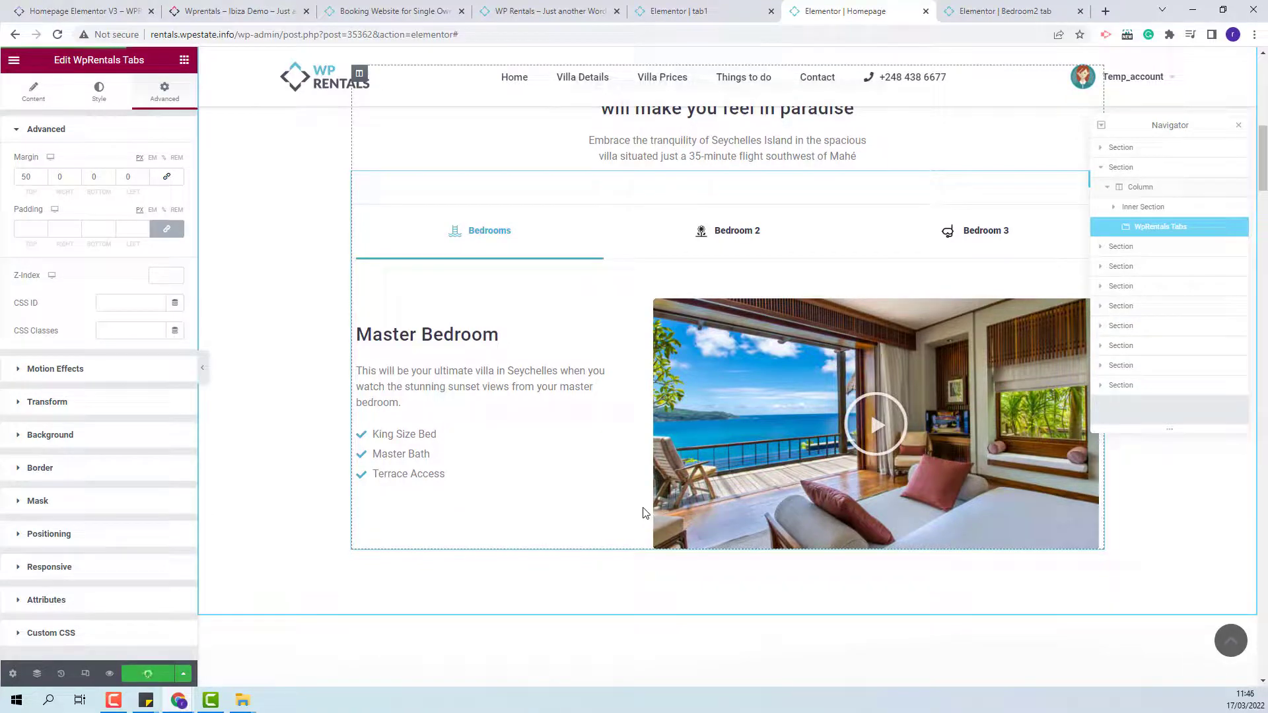
# - Reload the live homepage to examine the bedroom tabs section, and switch to the Homepage Elementor V3 demo page
pyautogui.click(520, 15)
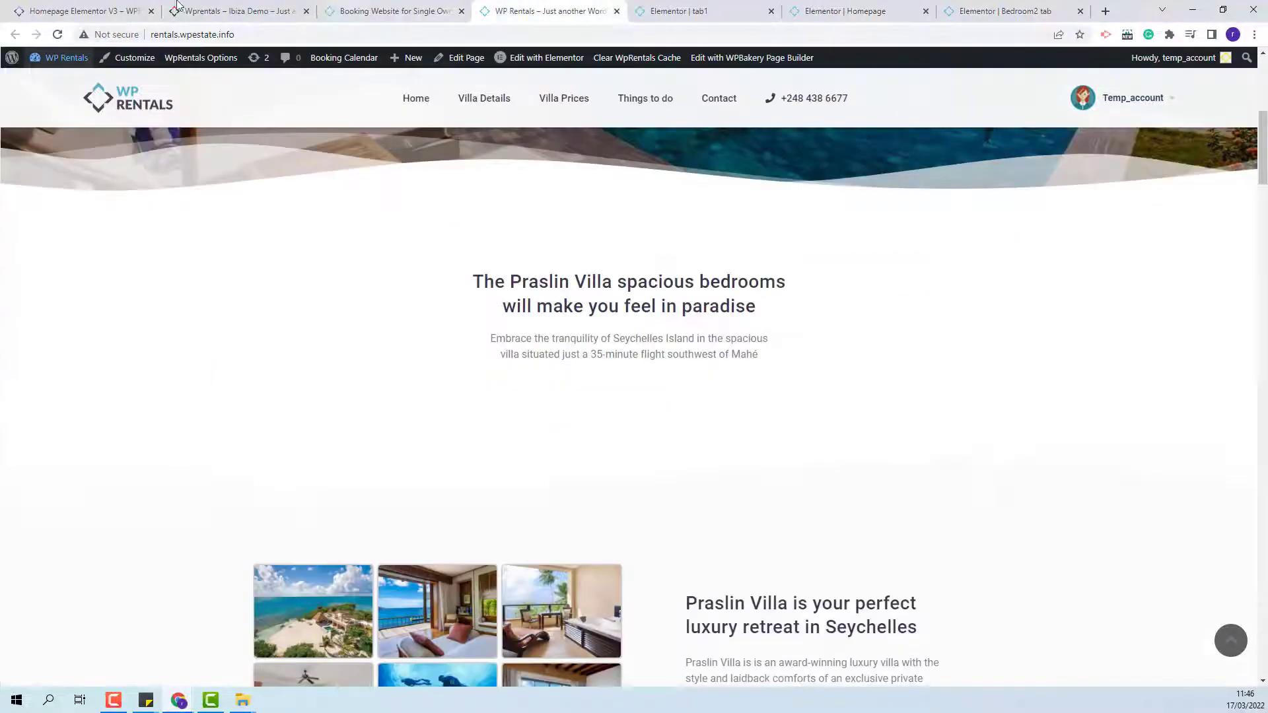
pyautogui.click(58, 34)
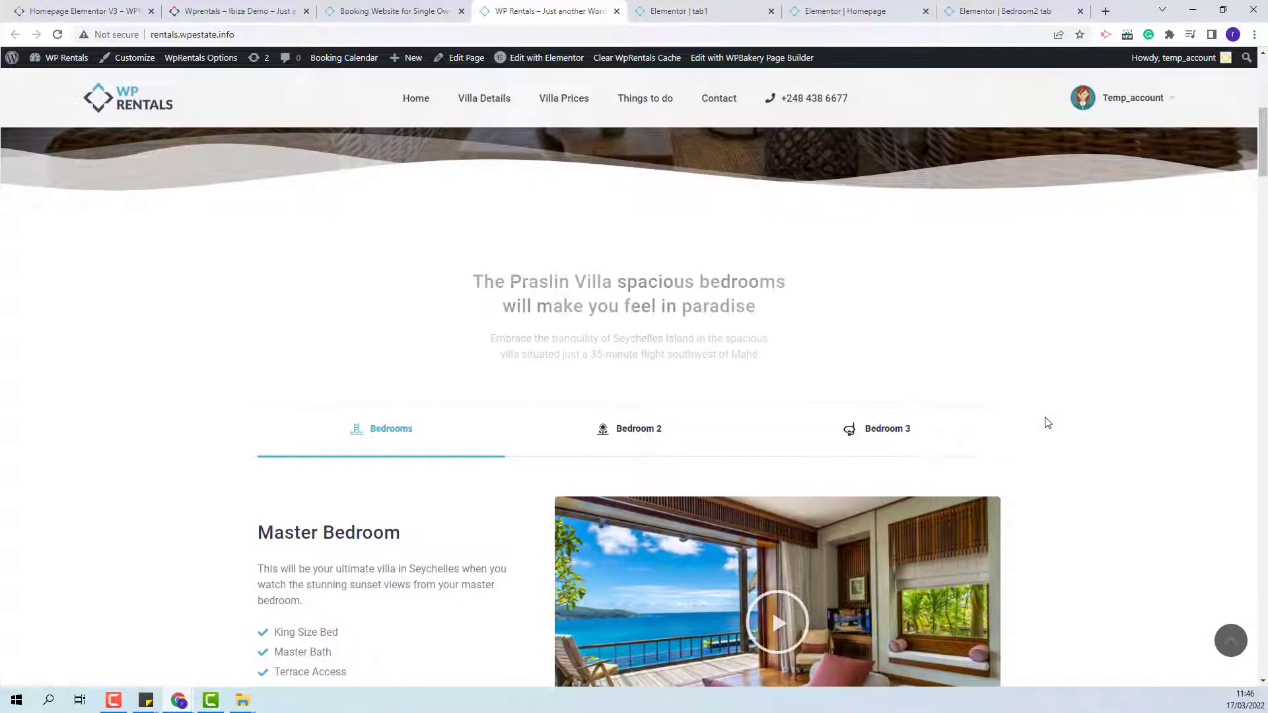
pyautogui.scroll(-2, 1129, 395)
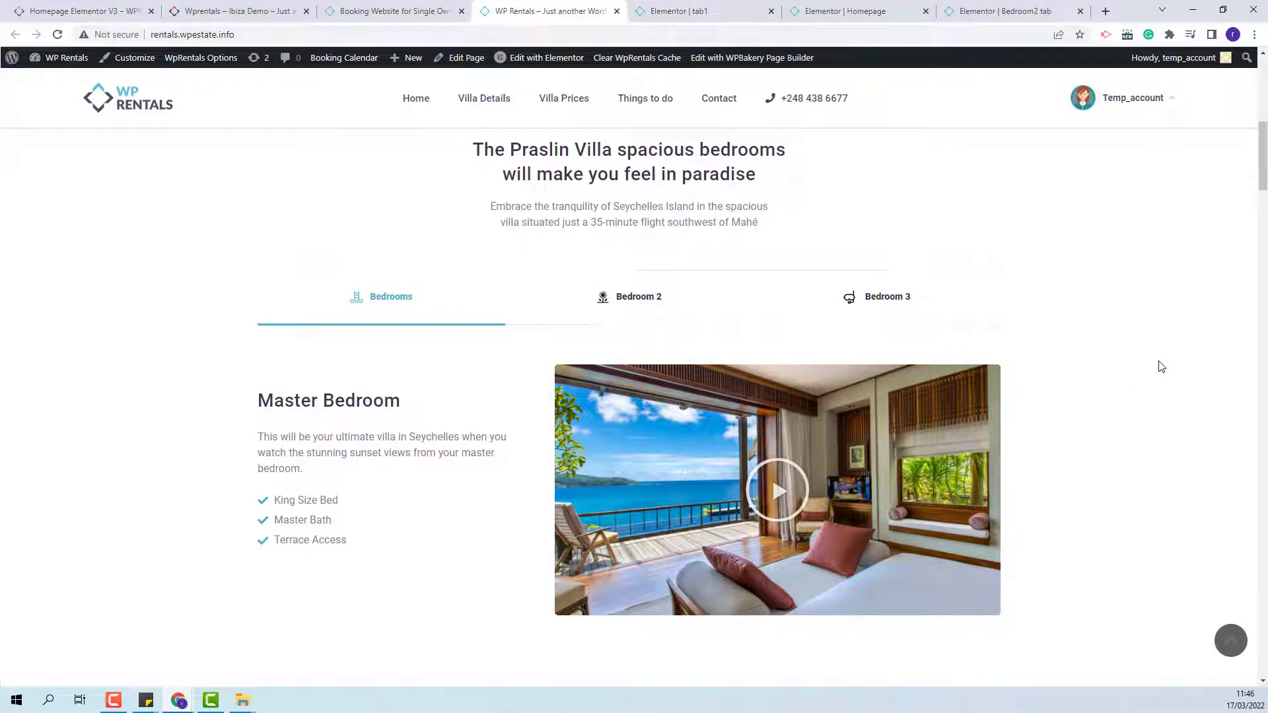
pyautogui.hotkey('ctrl', '1')
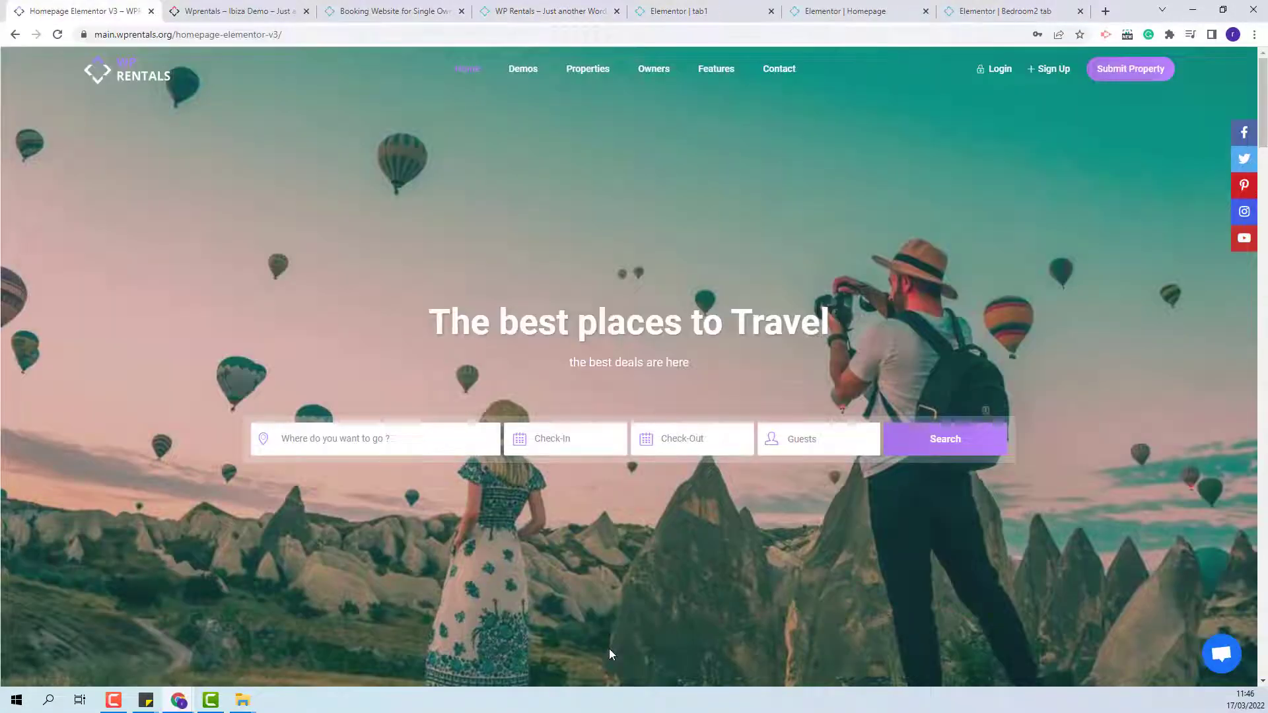